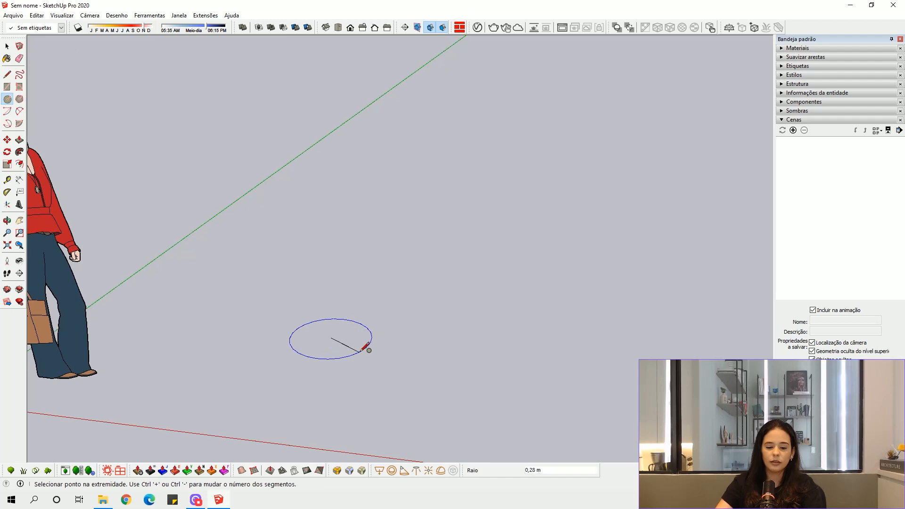
# Step: Draw a circle with a 0.25 m radius flat on the ground beside the figure
pyautogui.moveTo(350, 347); pyautogui.dragTo(329, 344, button='middle')
pyautogui.press('c')
pyautogui.click(320, 346)
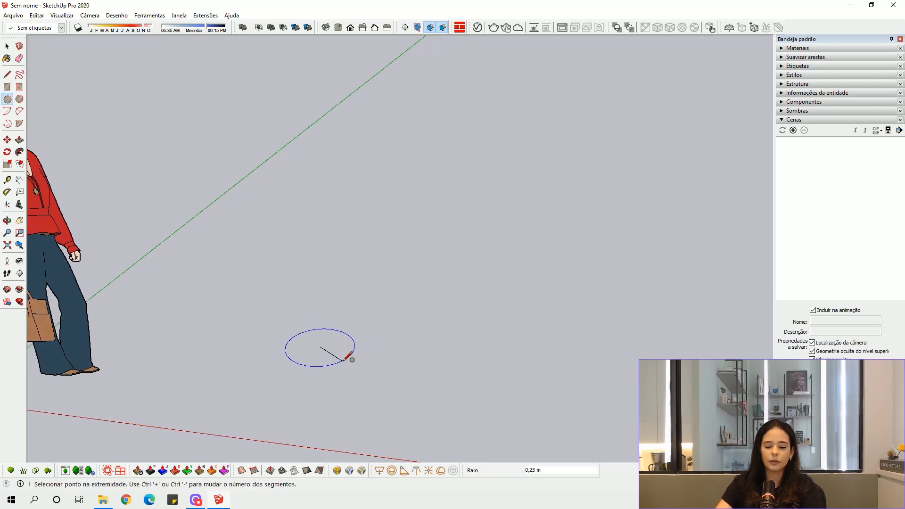
pyautogui.write(',')
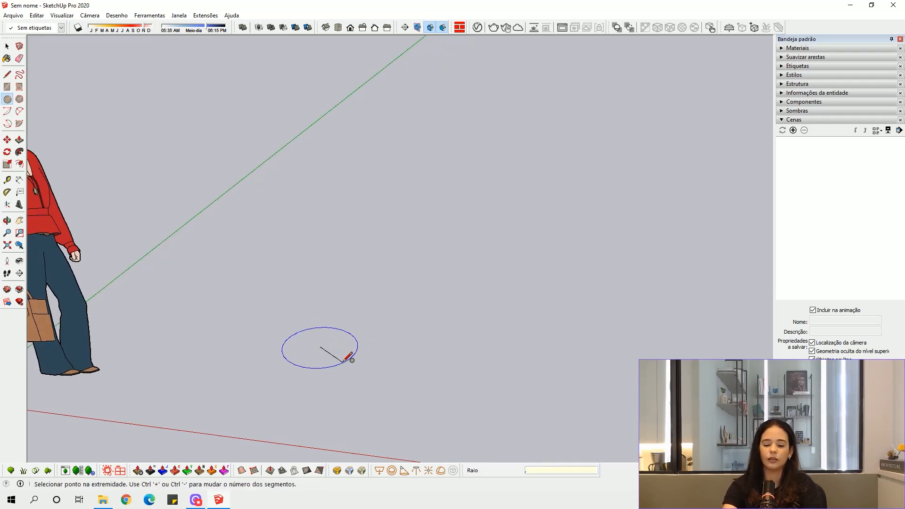
pyautogui.write('25')
pyautogui.press('Return')
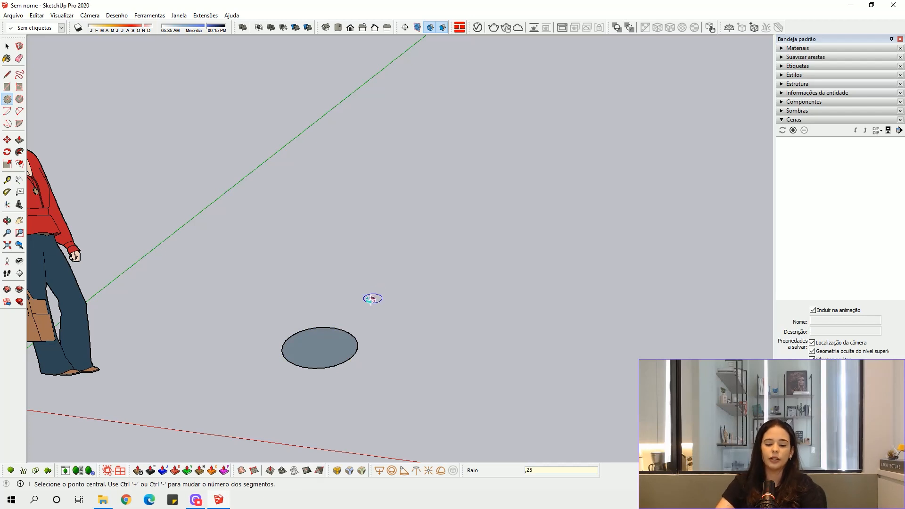
# Step: Draw an upright circle of 0.25 m radius centred on the ground circle, crossing it at right angles
pyautogui.moveTo(369, 297); pyautogui.dragTo(325, 353, button='middle')
pyautogui.scroll(2, 325, 353)
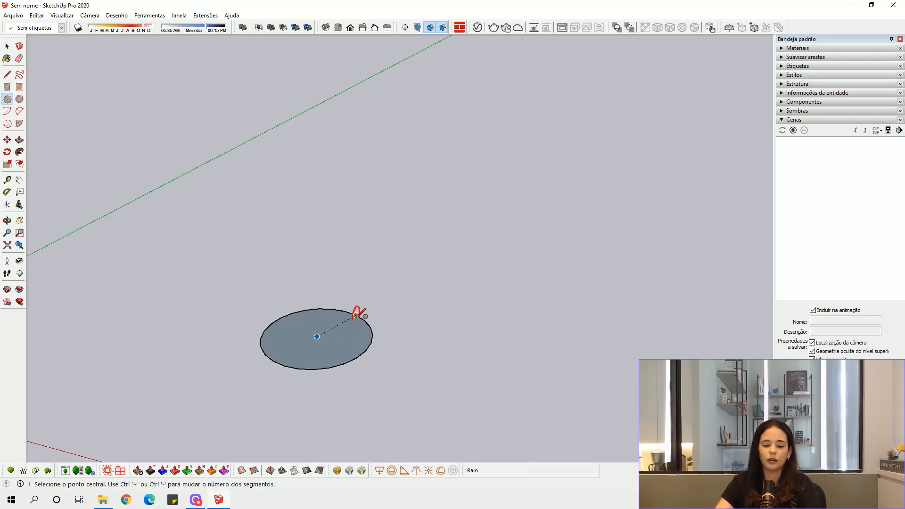
pyautogui.click(317, 336)
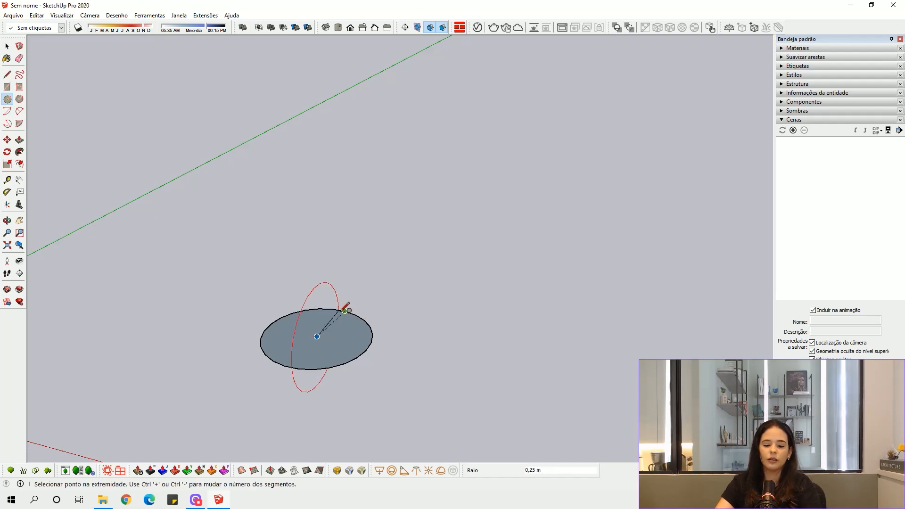
pyautogui.click(336, 309)
pyautogui.press('space')
pyautogui.moveTo(389, 320); pyautogui.dragTo(280, 297, button='middle')
pyautogui.scroll(4, 279, 297)
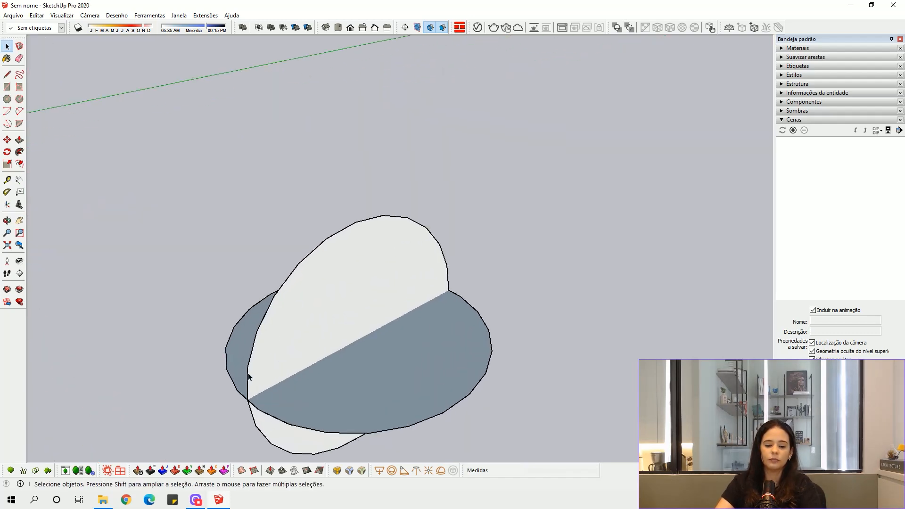
# Step: Select the ground circle's edge and examine the segmented outlines of both crossing circles from several angles
pyautogui.click(227, 371)
pyautogui.scroll(-4, 274, 345)
pyautogui.moveTo(355, 279)
pyautogui.mouseDown(button='middle')
pyautogui.moveTo(362, 266)
pyautogui.moveTo(373, 332)
pyautogui.moveTo(474, 185)
pyautogui.moveTo(396, 292)
pyautogui.mouseUp(button='middle')
pyautogui.press('e')
pyautogui.press('space')
pyautogui.scroll(4, 336, 346)
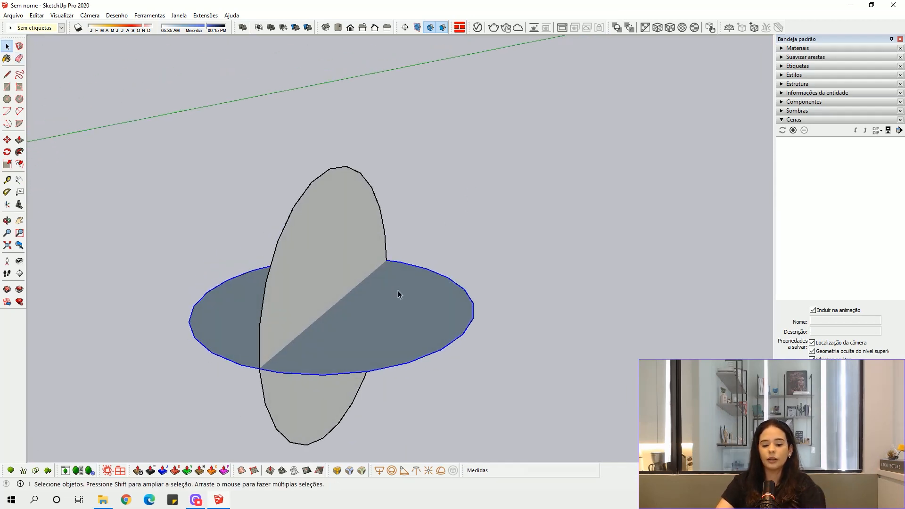
pyautogui.moveTo(304, 309); pyautogui.dragTo(310, 221, button='middle')
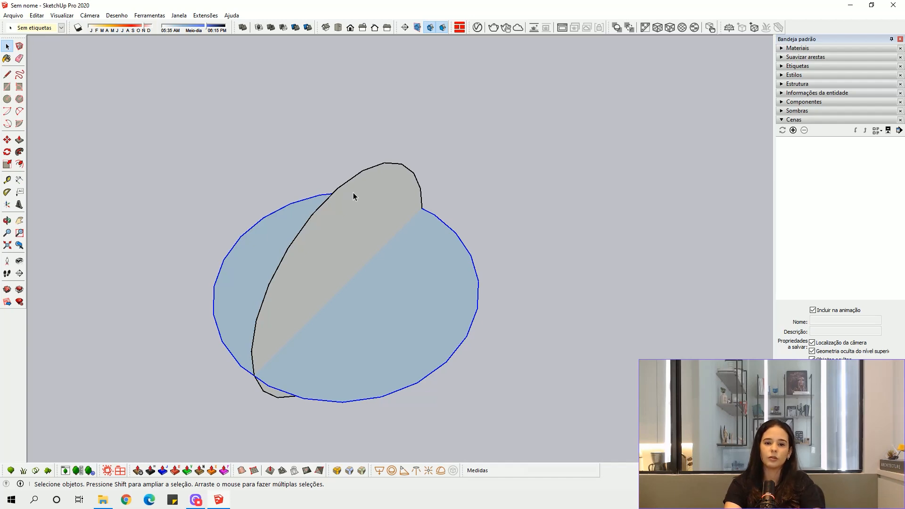
pyautogui.moveTo(360, 214); pyautogui.dragTo(224, 264, button='middle')
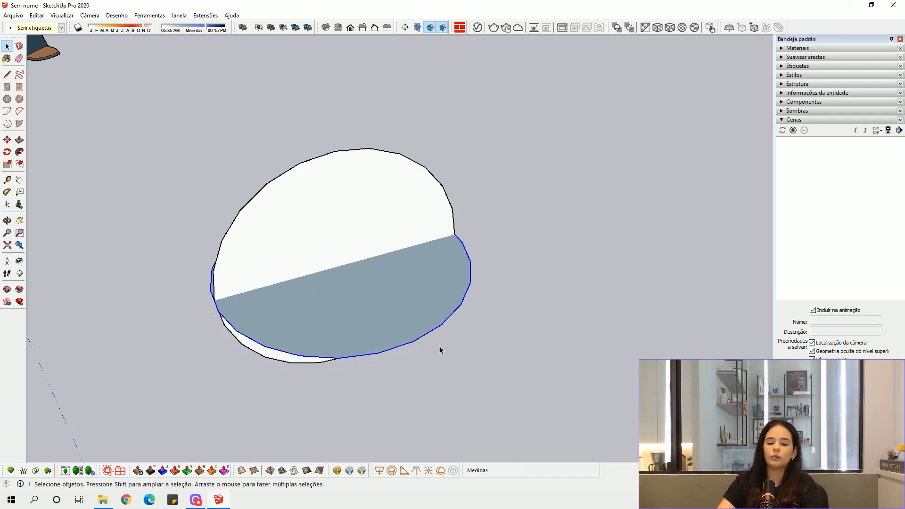
pyautogui.moveTo(282, 214); pyautogui.dragTo(309, 270, button='middle')
# Step: Delete all geometry in the model
pyautogui.doubleClick(309, 270)
pyautogui.hotkey('ctrl', 'a')
pyautogui.press('Delete')
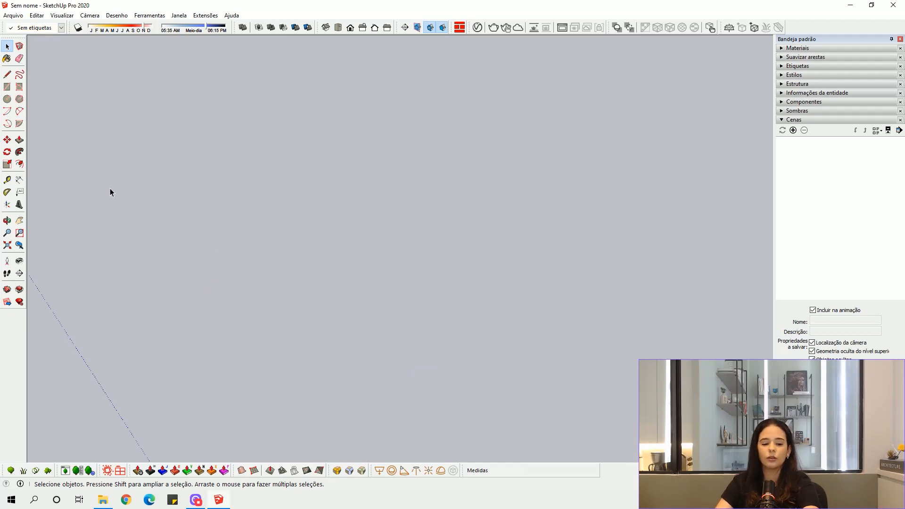
# Step: Draw a smoother circle with 100 sides flat on the ground plane
pyautogui.click(7, 99)
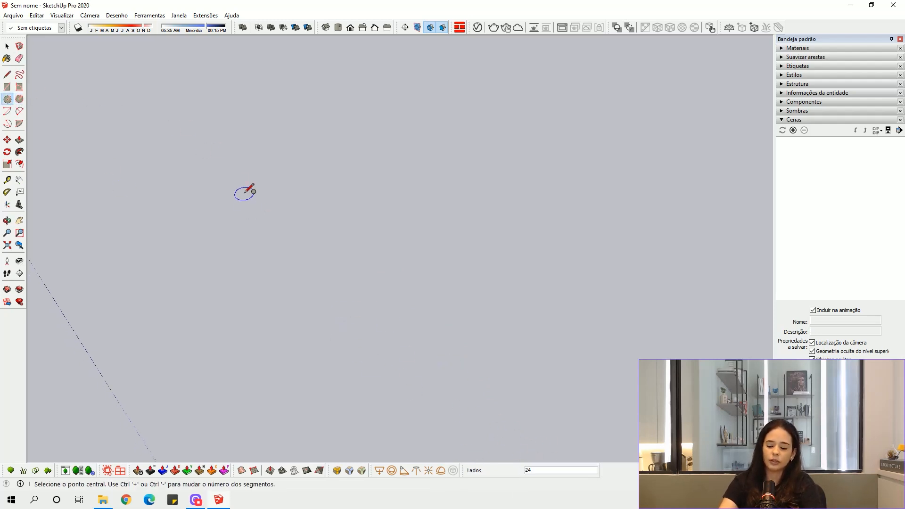
pyautogui.write('100')
pyautogui.click(279, 273)
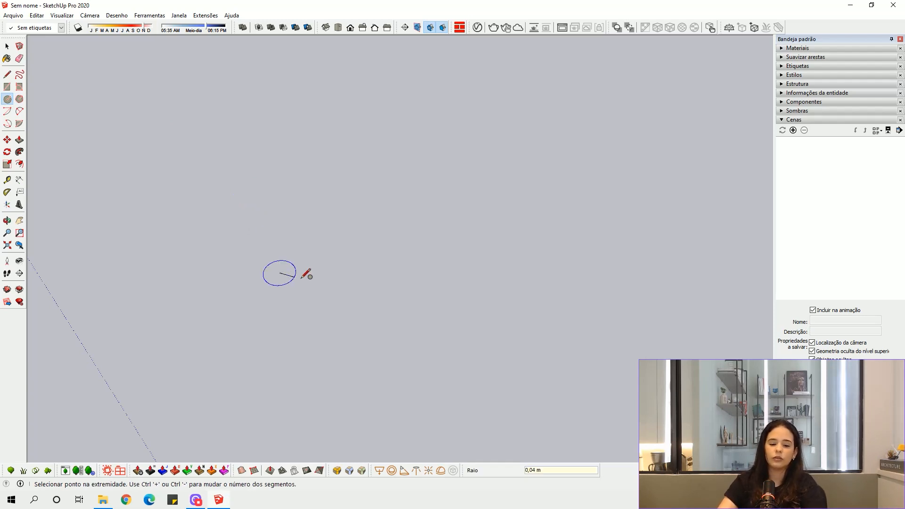
pyautogui.click(319, 299)
pyautogui.scroll(5, 238, 259)
pyautogui.moveTo(270, 279); pyautogui.dragTo(331, 249, button='middle')
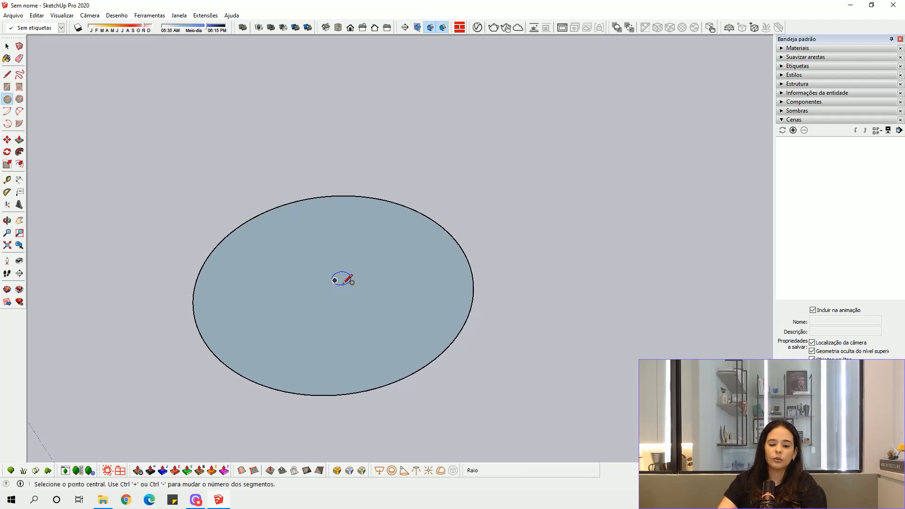
# Step: Draw an upright circle of about 0.10 m radius centred on the ground circle
pyautogui.click(334, 280)
pyautogui.press('Escape')
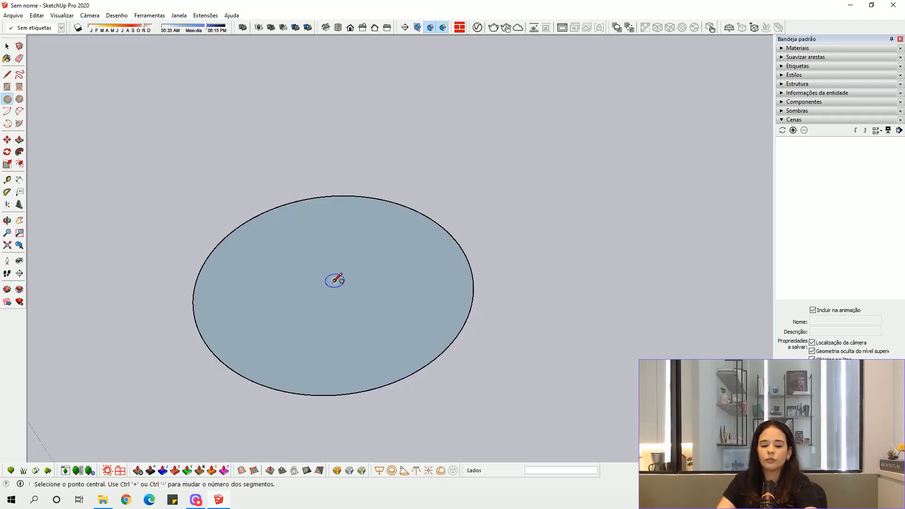
pyautogui.click(335, 280)
pyautogui.click(426, 217)
pyautogui.press('space')
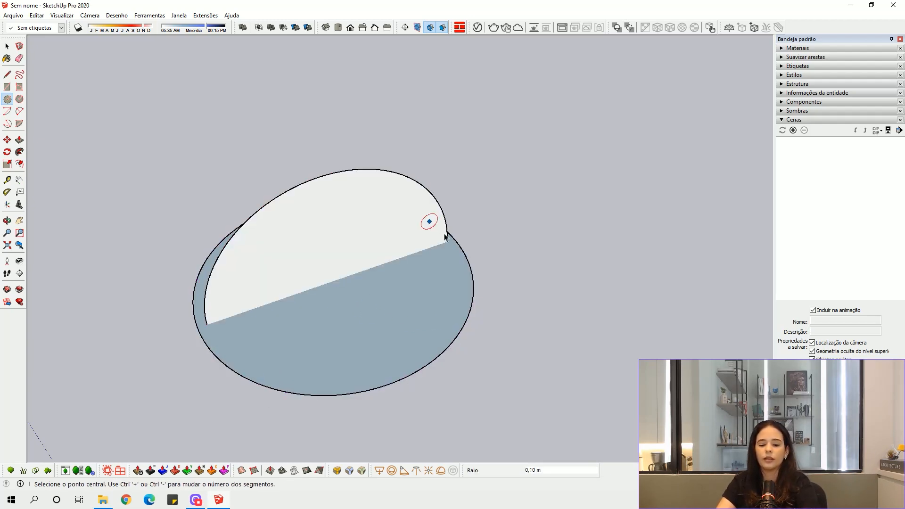
# Step: Sweep the upright circle around the ground circle's edge with Follow Me to form a sphere
pyautogui.scroll(-2, 462, 226)
pyautogui.moveTo(458, 230); pyautogui.dragTo(468, 218, button='middle')
pyautogui.scroll(3, 285, 297)
pyautogui.scroll(1, 285, 298)
pyautogui.click(243, 320)
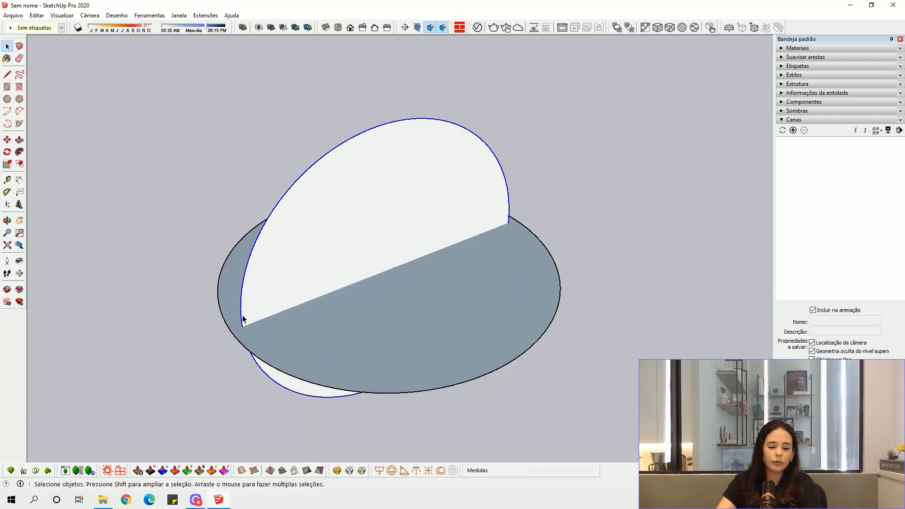
pyautogui.click(264, 344)
pyautogui.click(237, 342)
pyautogui.click(19, 152)
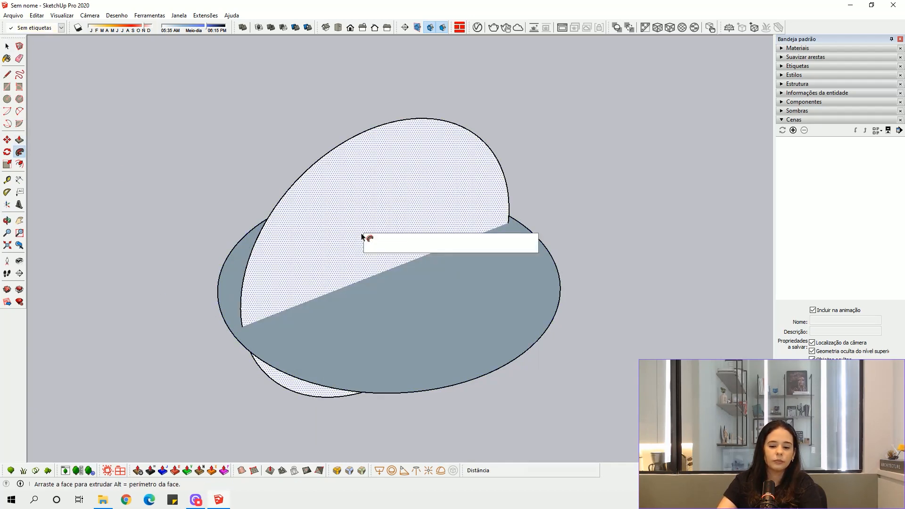
pyautogui.click(372, 332)
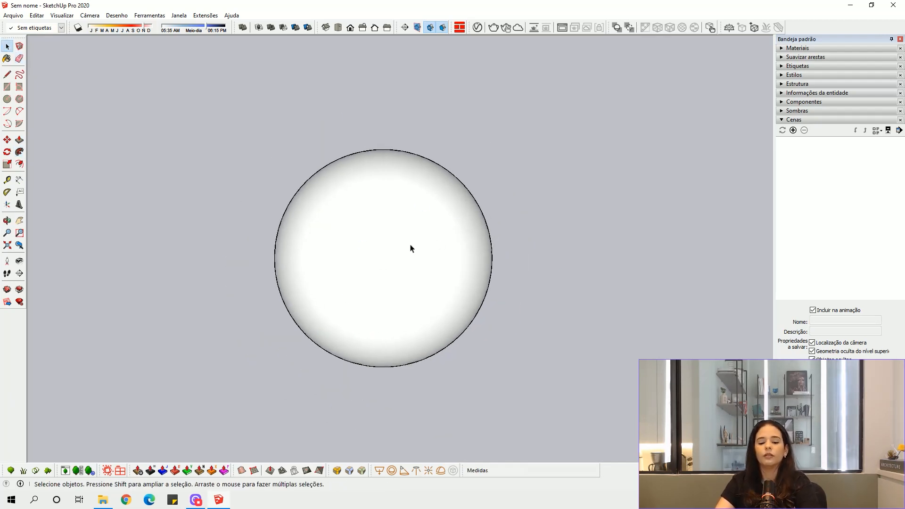
# Step: Select the entire sphere with its connected geometry and make it a group
pyautogui.tripleClick(408, 247)
pyautogui.rightClick(409, 246)
pyautogui.click(439, 327)
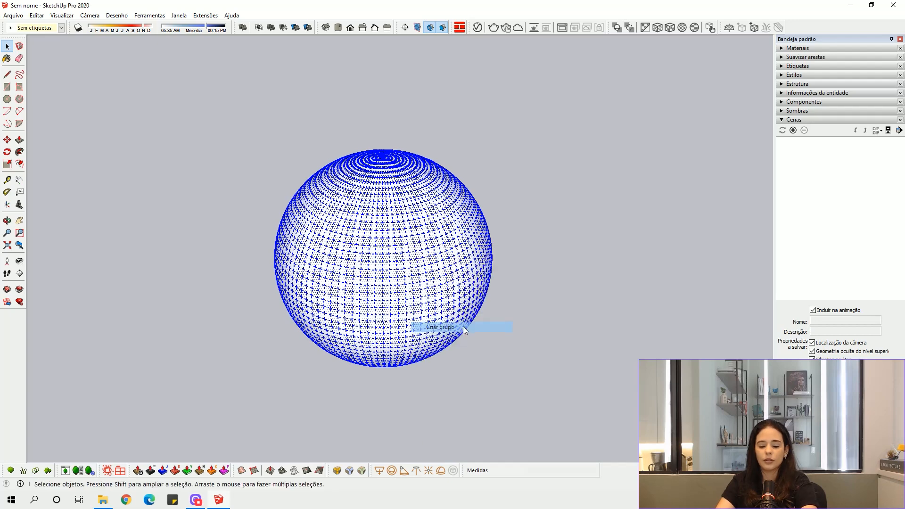
# Step: Place a copy of the sphere group beside the original
pyautogui.press('m')
pyautogui.press('ctrl')
pyautogui.click(427, 322)
pyautogui.click(740, 340)
pyautogui.press('space')
pyautogui.scroll(-3, 570, 229)
pyautogui.keyDown('shift'); pyautogui.moveTo(570, 229); pyautogui.dragTo(375, 270, button='middle'); pyautogui.keyUp('shift')
# Step: Move the copied sphere about 0.08 m farther from the original and deselect it
pyautogui.press('m')
pyautogui.click(578, 357)
pyautogui.click(641, 347)
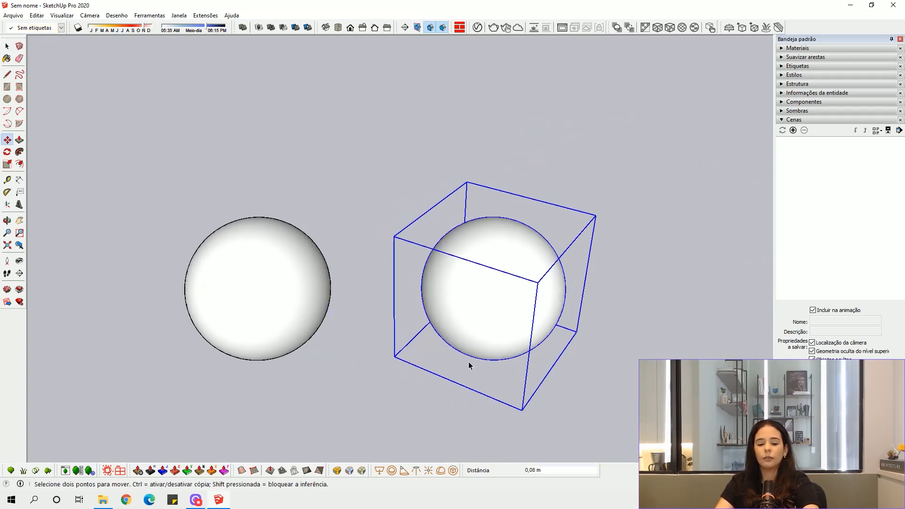
pyautogui.press('space')
pyautogui.click(375, 320)
pyautogui.scroll(3, 323, 304)
pyautogui.moveTo(325, 304); pyautogui.dragTo(415, 292, button='middle')
pyautogui.scroll(-3, 414, 291)
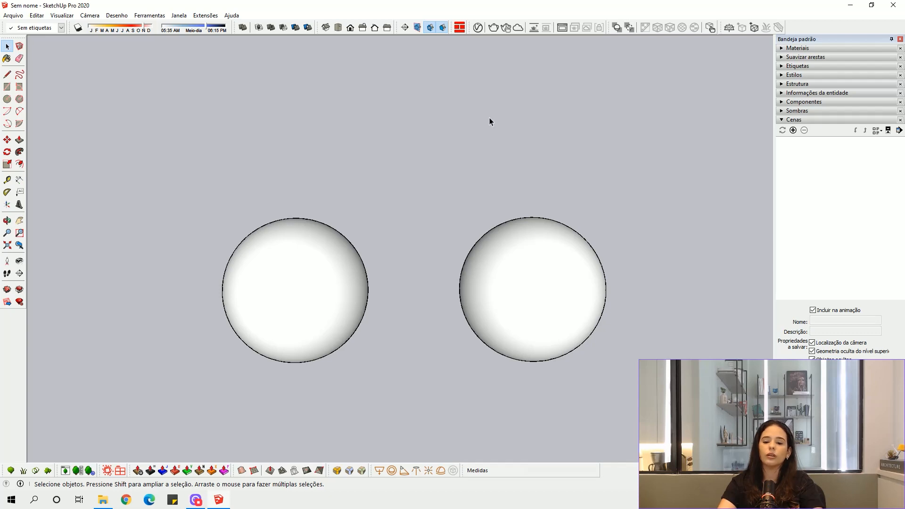
# Step: Create a Generic material in the V-Ray Asset Editor and expand its preview and settings
pyautogui.click(477, 28)
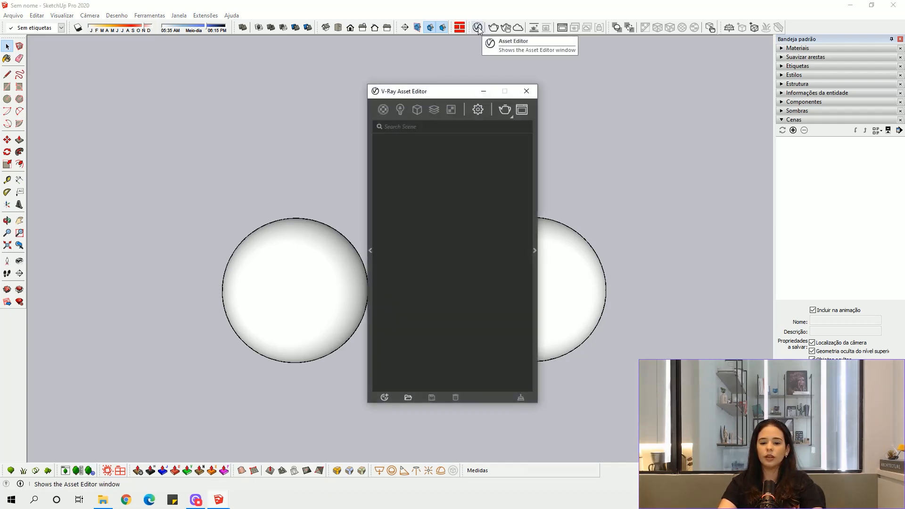
pyautogui.click(385, 397)
pyautogui.moveTo(433, 384)
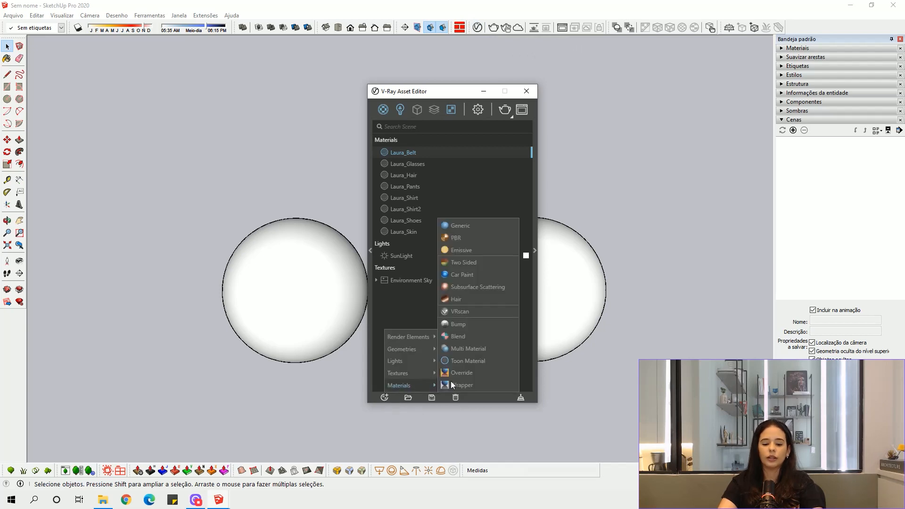
pyautogui.click(482, 231)
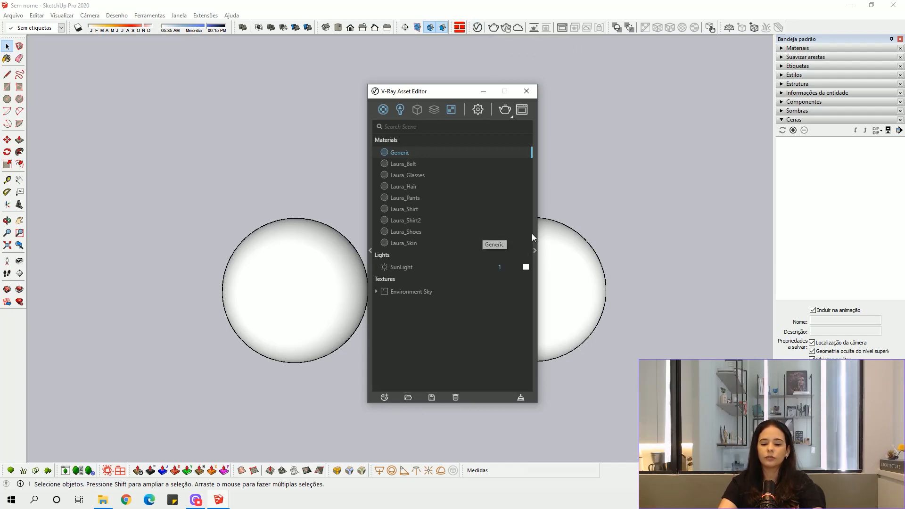
pyautogui.click(534, 250)
pyautogui.moveTo(555, 95); pyautogui.dragTo(425, 88)
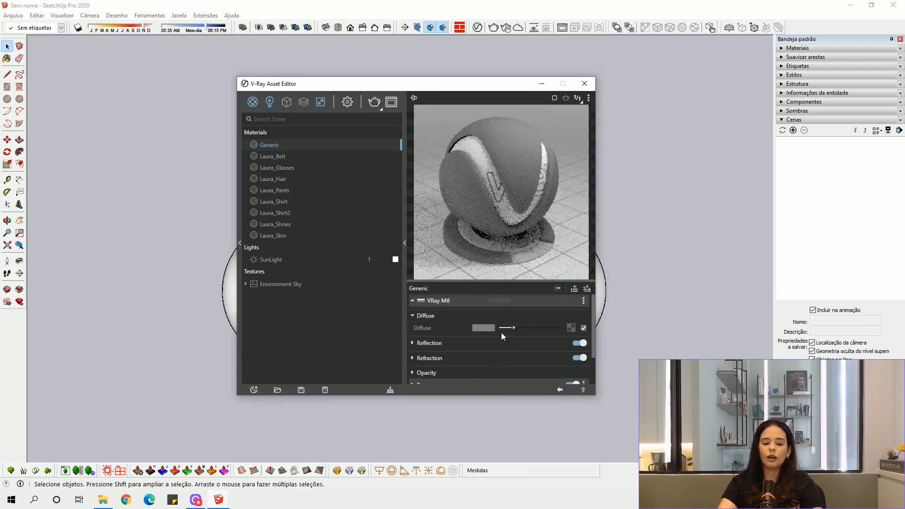
# Step: Darken the Generic material's diffuse colour to dark grey and raise its reflection colour to white
pyautogui.moveTo(504, 327); pyautogui.dragTo(559, 356)
pyautogui.click(511, 348)
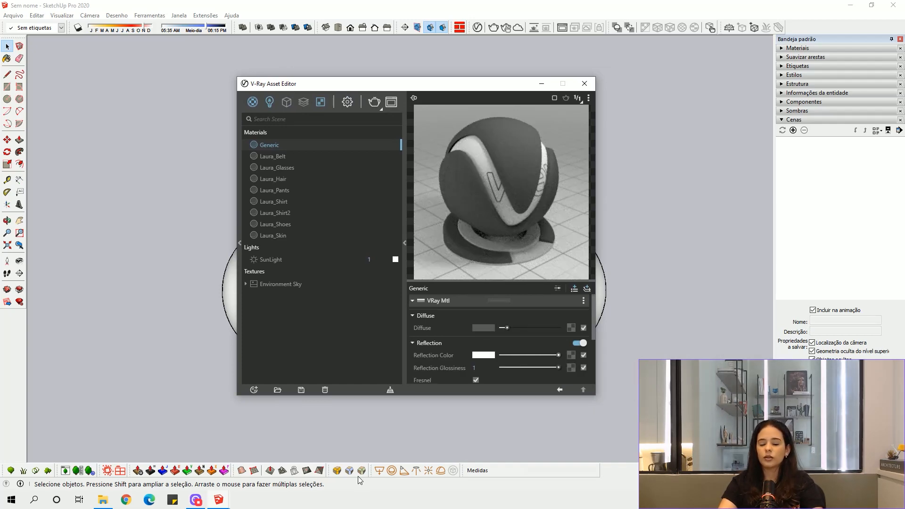
# Step: Enlarge and reposition the Asset Editor window, and set the material's Reflection Glossiness to 0.6
pyautogui.moveTo(472, 395); pyautogui.dragTo(473, 437)
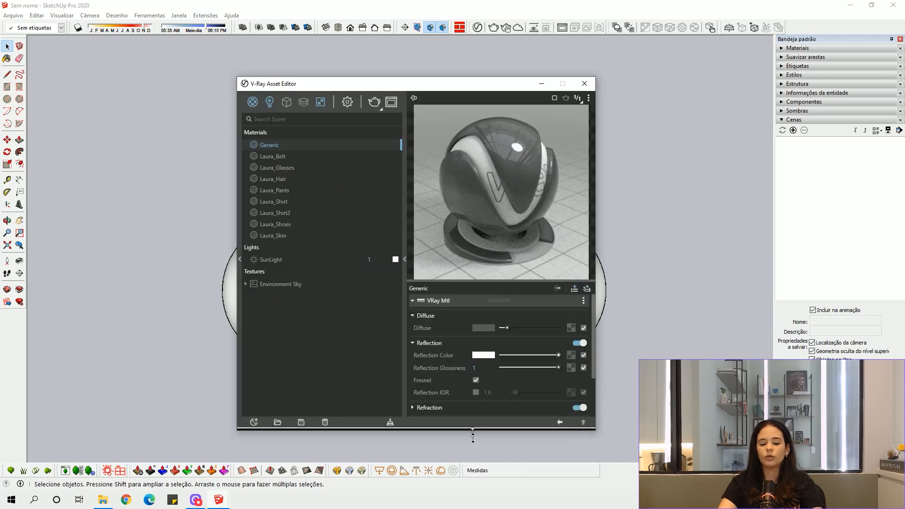
pyautogui.moveTo(426, 85); pyautogui.dragTo(430, 48)
pyautogui.moveTo(560, 330); pyautogui.dragTo(536, 335)
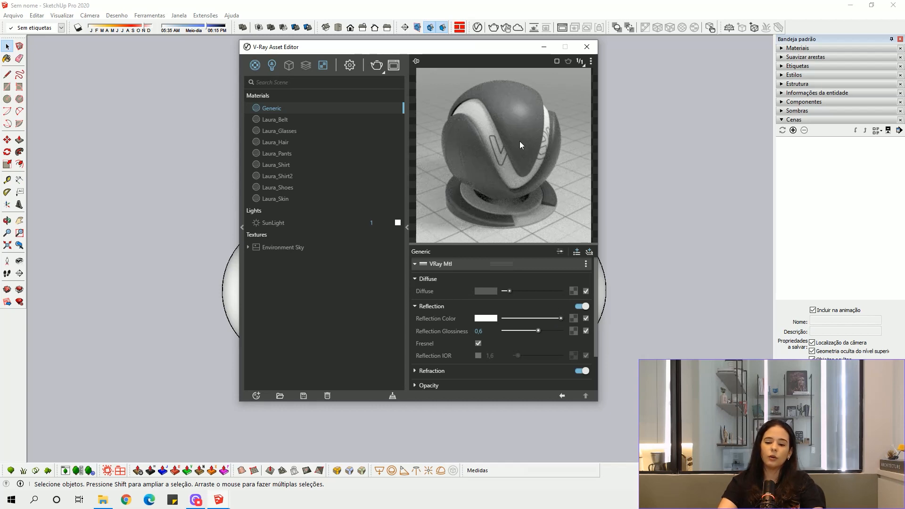
# Step: Test the Generic material with a black reflection colour and restore it to white
pyautogui.moveTo(549, 319); pyautogui.dragTo(508, 318)
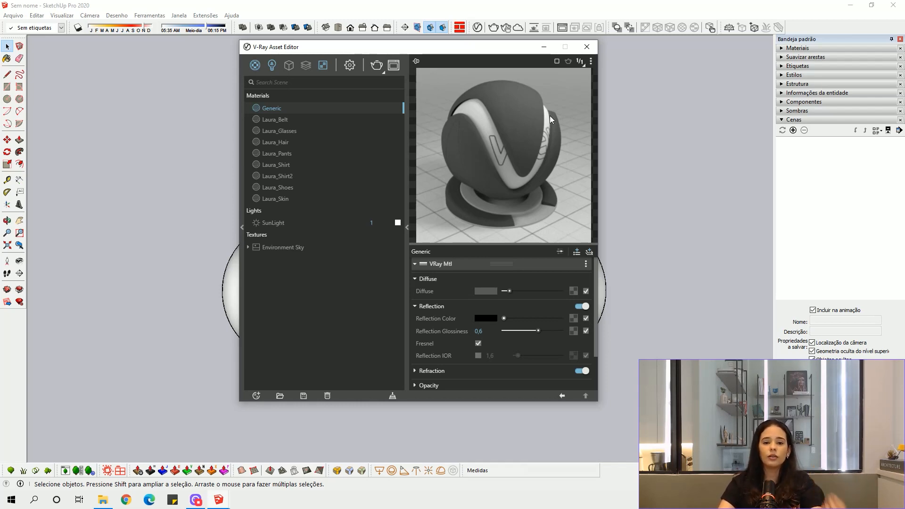
pyautogui.moveTo(518, 319); pyautogui.dragTo(560, 319)
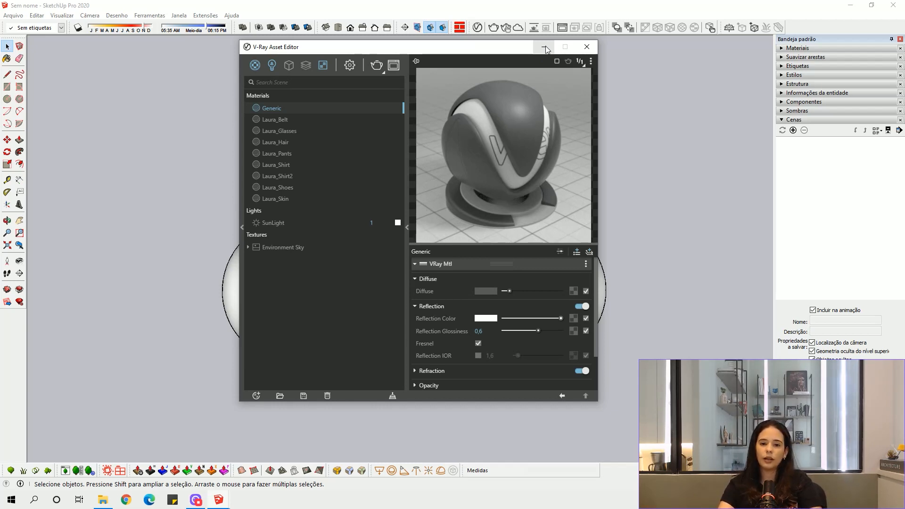
# Step: Close the Asset Editor and draw a rectangle on the ground plane in front of the two spheres
pyautogui.click(587, 47)
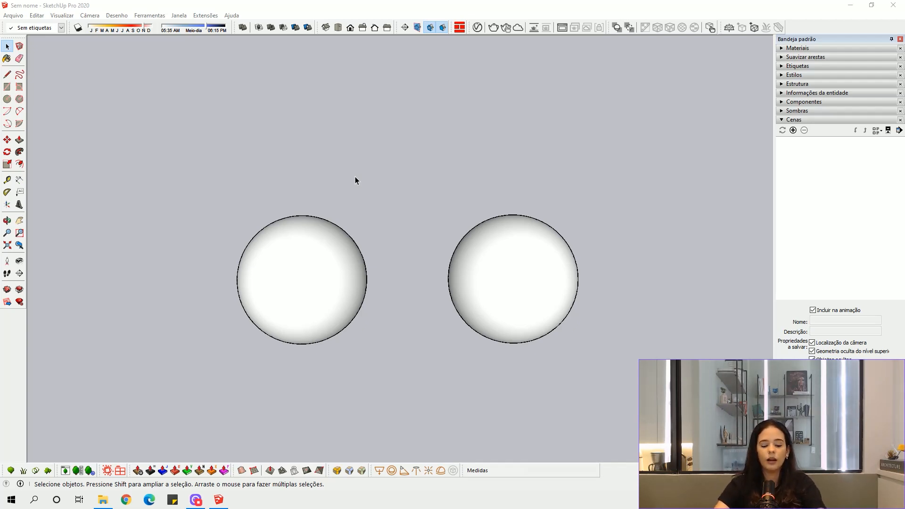
pyautogui.scroll(-3, 369, 171)
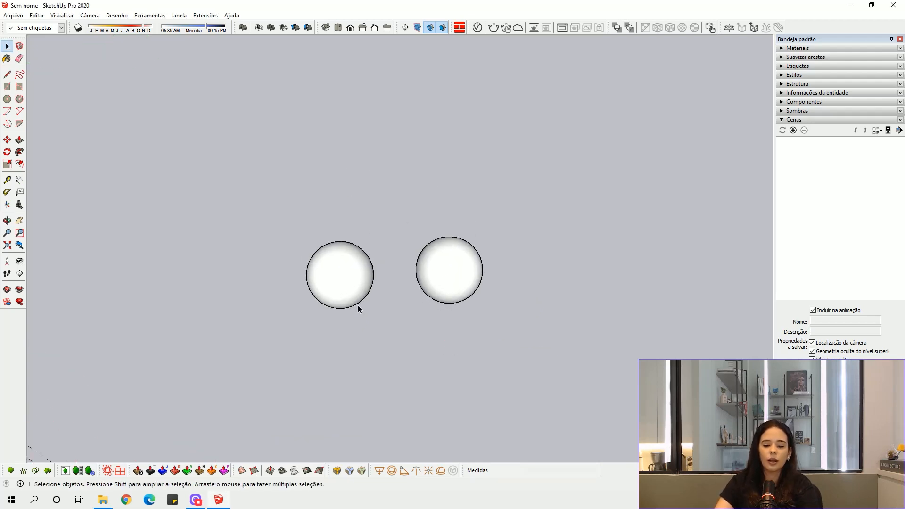
pyautogui.scroll(4, 360, 292)
pyautogui.scroll(2, 363, 273)
pyautogui.press('space')
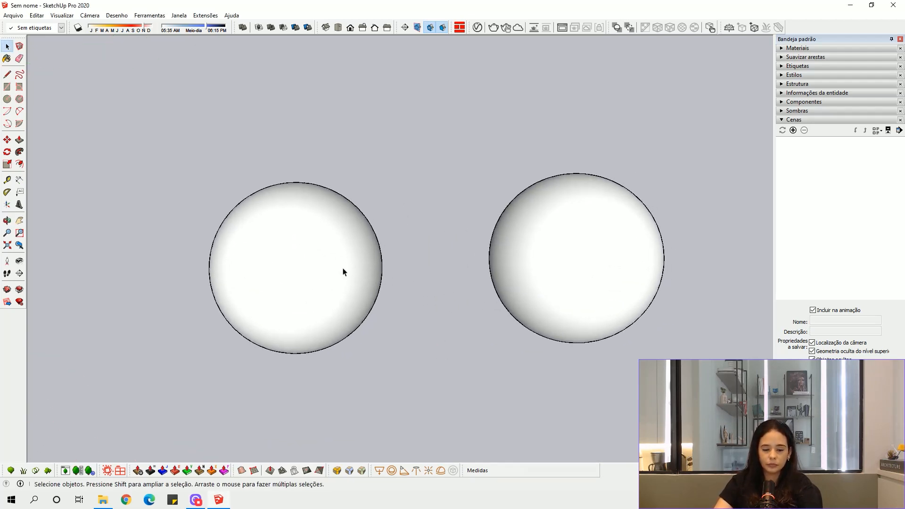
pyautogui.scroll(-5, 358, 190)
pyautogui.press('r')
pyautogui.click(334, 280)
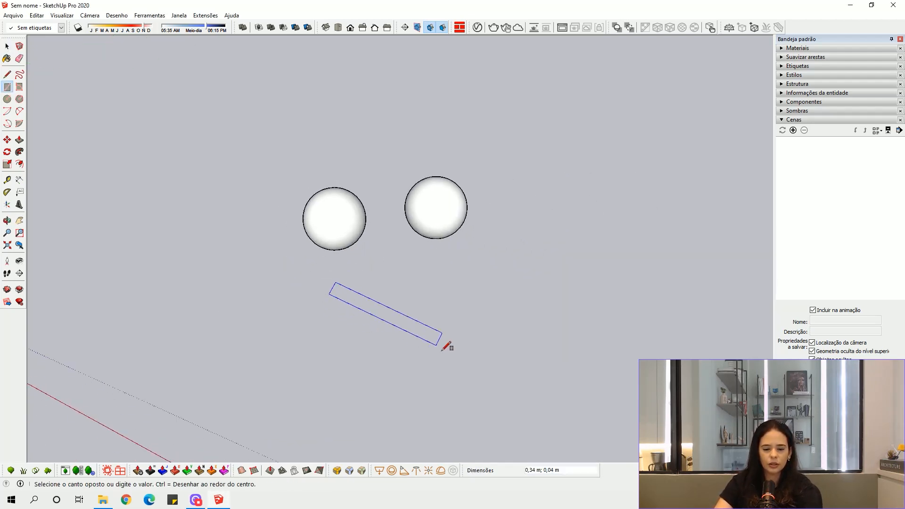
pyautogui.click(388, 390)
pyautogui.press('space')
# Step: Reverse the face of the rectangle drawn in front of the two spheres
pyautogui.scroll(3, 374, 366)
pyautogui.rightClick(367, 338)
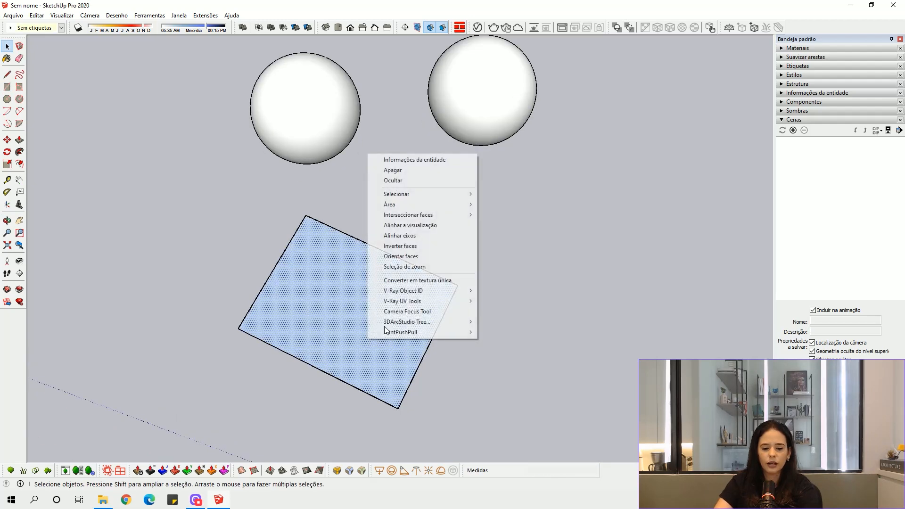
pyautogui.click(400, 245)
pyautogui.moveTo(391, 263); pyautogui.dragTo(427, 288, button='middle')
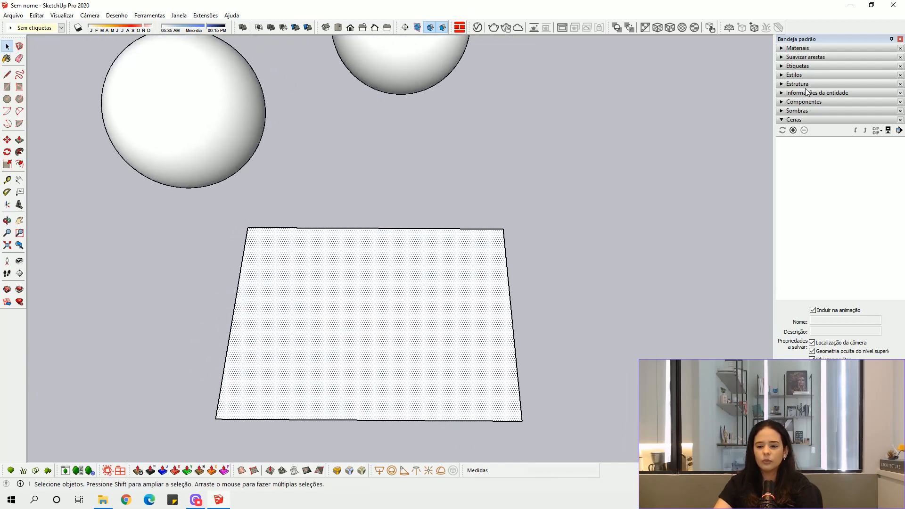
# Step: Create a material from the XTURA TIJOLINHO 01 image in the desktop folder RAIZ 08 and paint the rectangle with it
pyautogui.click(818, 47)
pyautogui.click(890, 81)
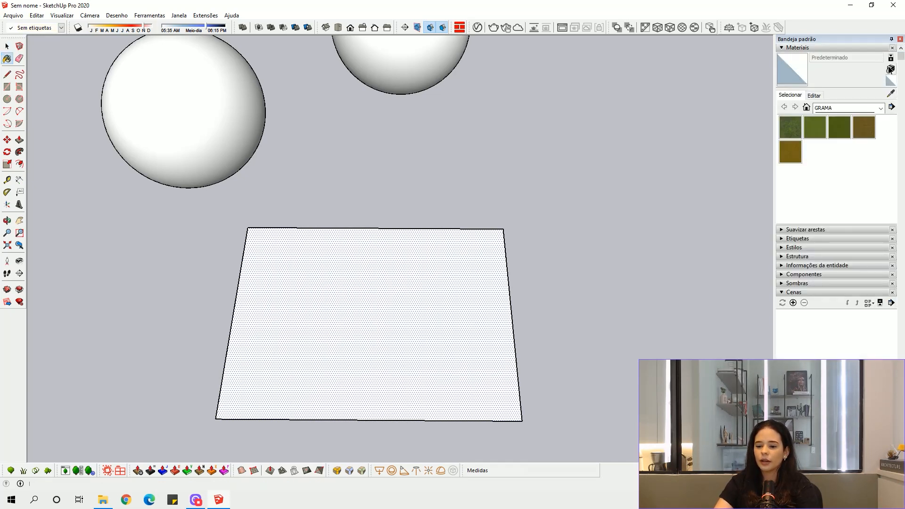
pyautogui.click(890, 69)
pyautogui.click(669, 276)
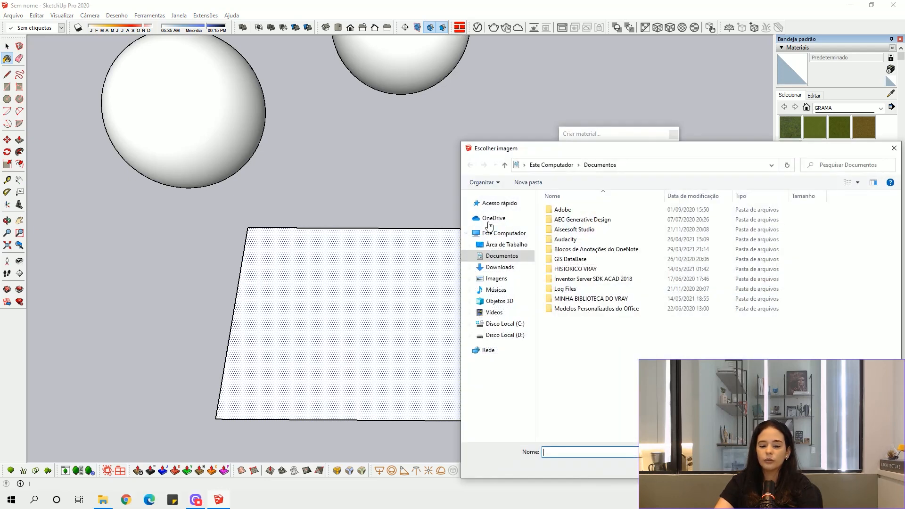
pyautogui.click(504, 244)
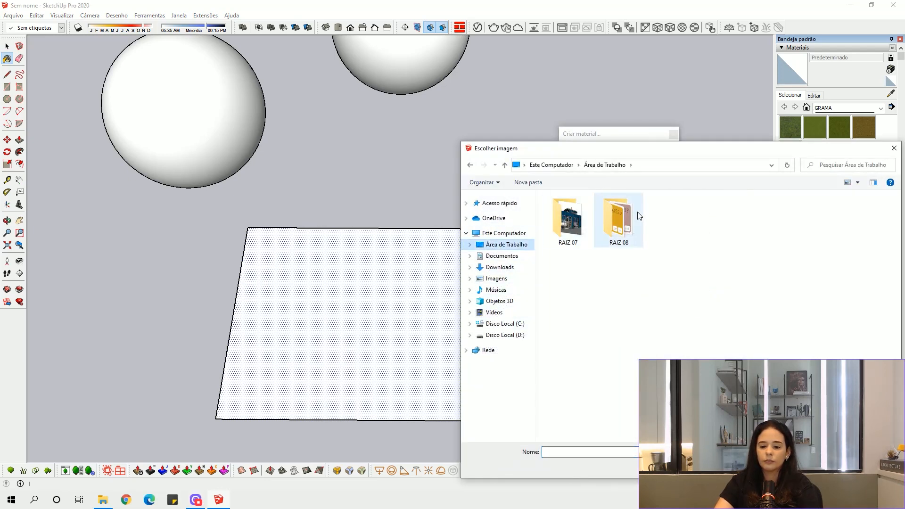
pyautogui.doubleClick(633, 214)
pyautogui.click(721, 224)
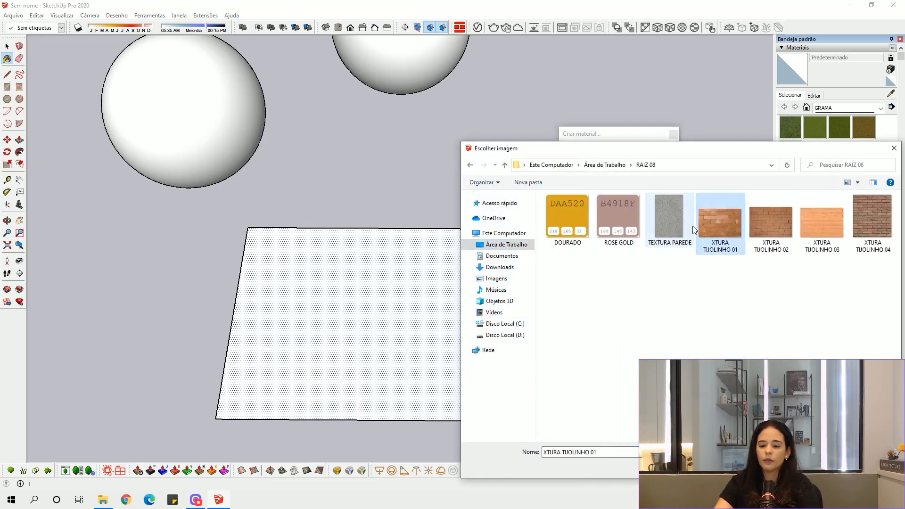
pyautogui.doubleClick(720, 221)
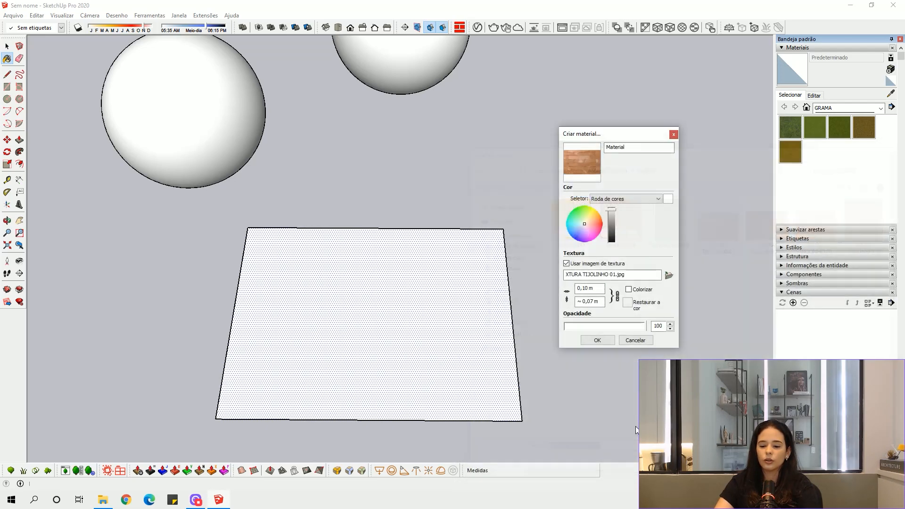
pyautogui.click(588, 342)
pyautogui.click(389, 377)
pyautogui.press('space')
# Step: Examine the brick texture on the rectangle up close and from a distance, checking the seams where the image repeats
pyautogui.moveTo(468, 387)
pyautogui.keyDown('shift'); pyautogui.mouseDown(button='middle')
pyautogui.moveTo(462, 295)
pyautogui.moveTo(414, 356)
pyautogui.mouseUp(button='middle'); pyautogui.keyUp('shift')
pyautogui.scroll(3, 413, 354)
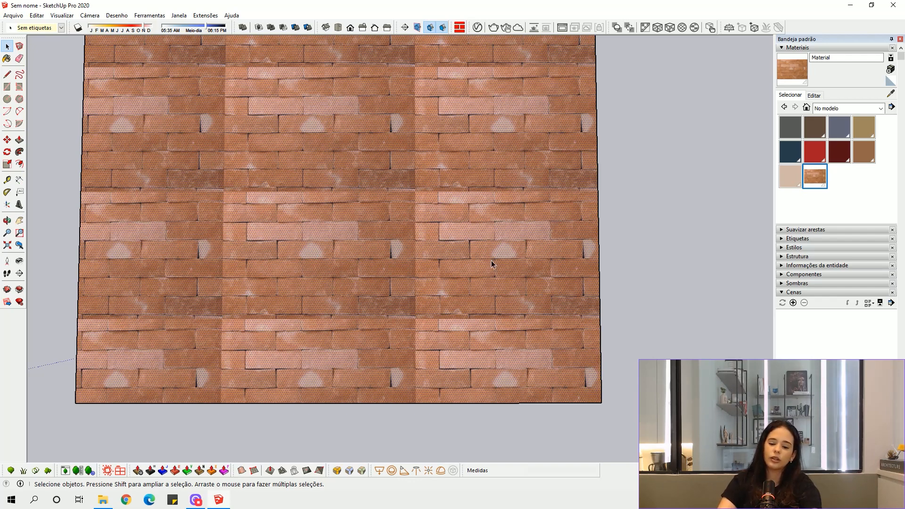
pyautogui.scroll(10, 418, 206)
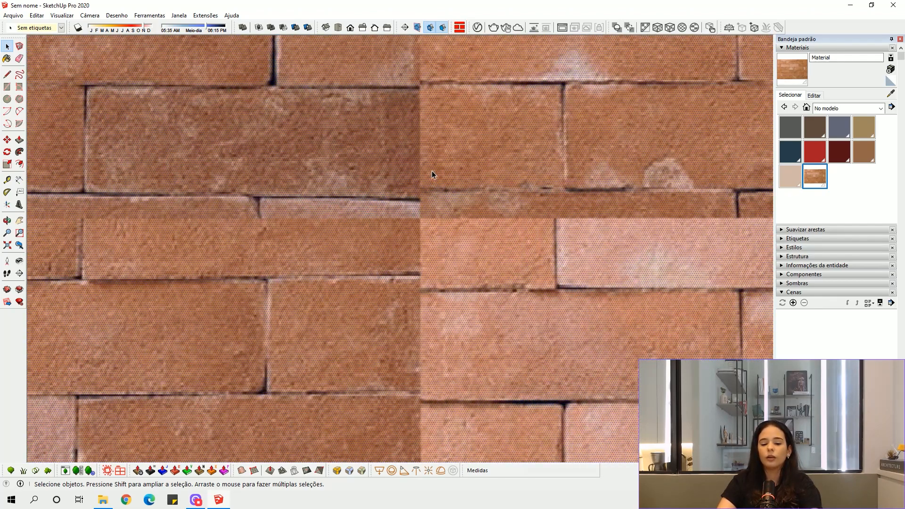
pyautogui.scroll(-8, 427, 177)
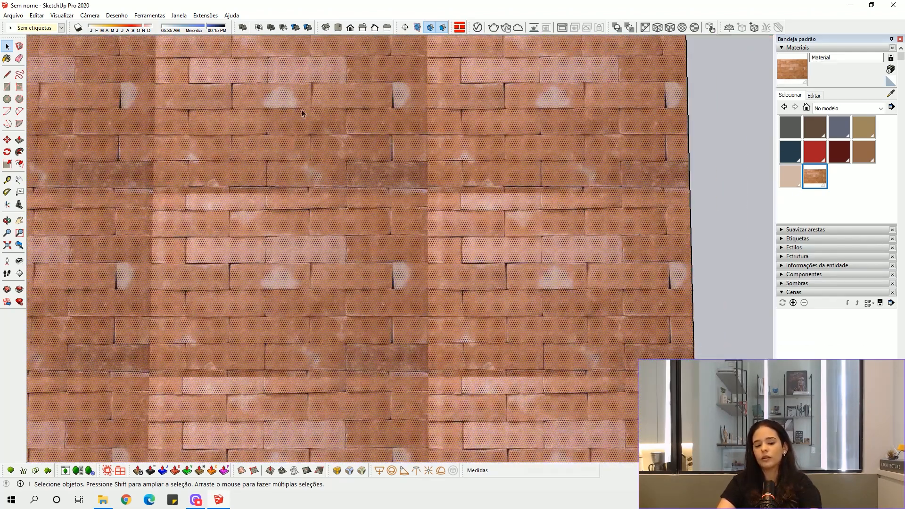
pyautogui.keyDown('shift'); pyautogui.moveTo(354, 183); pyautogui.dragTo(367, 216, button='middle'); pyautogui.keyUp('shift')
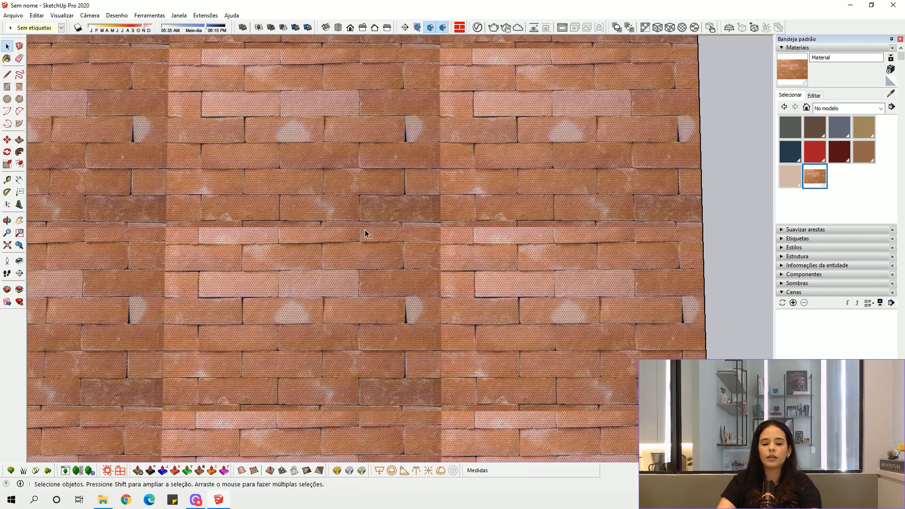
pyautogui.keyDown('shift'); pyautogui.moveTo(358, 183); pyautogui.dragTo(340, 164, button='middle'); pyautogui.keyUp('shift')
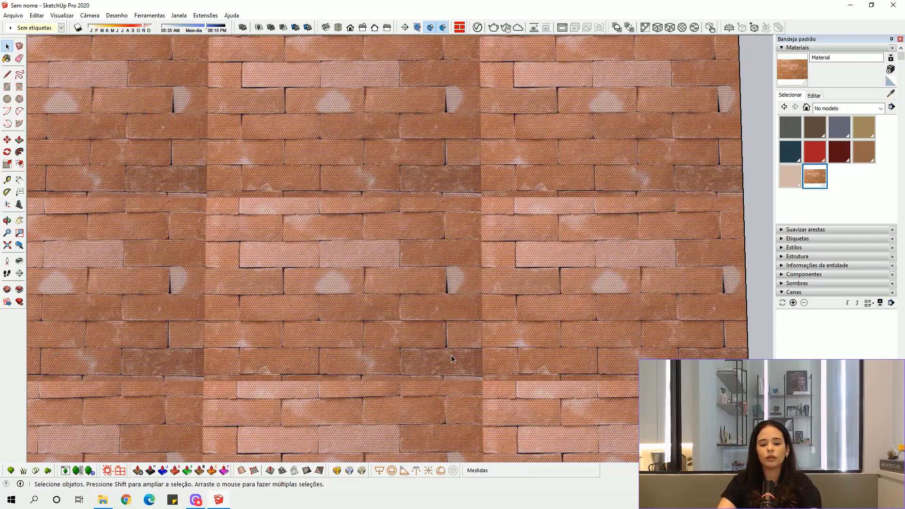
pyautogui.scroll(5, 481, 181)
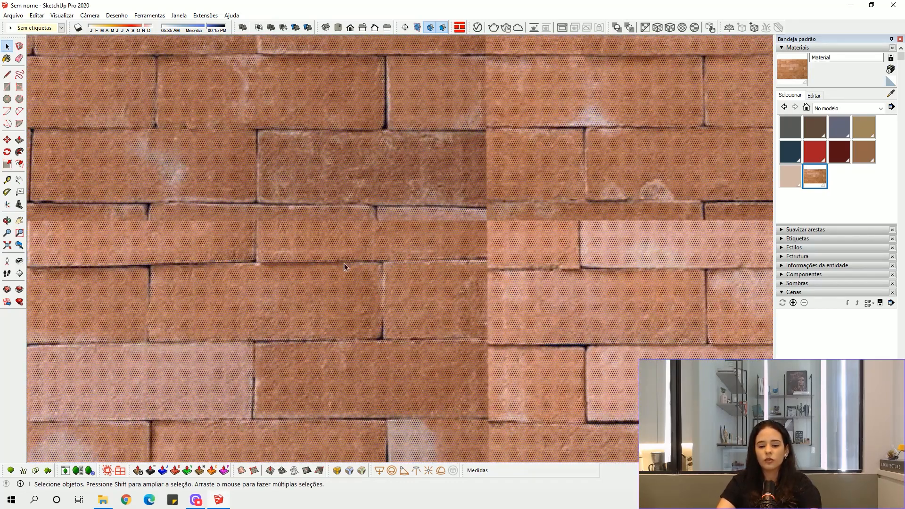
pyautogui.scroll(-4, 446, 186)
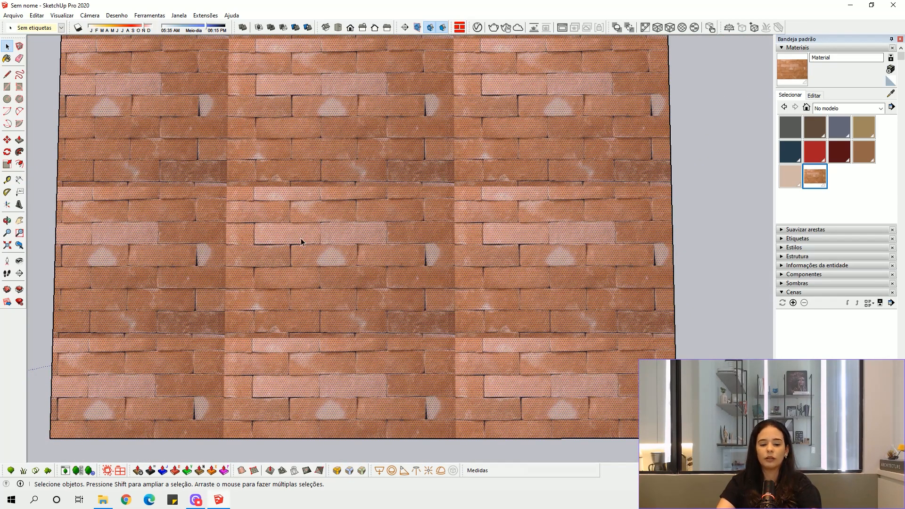
pyautogui.scroll(-5, 413, 360)
pyautogui.moveTo(388, 303); pyautogui.dragTo(304, 232, button='middle')
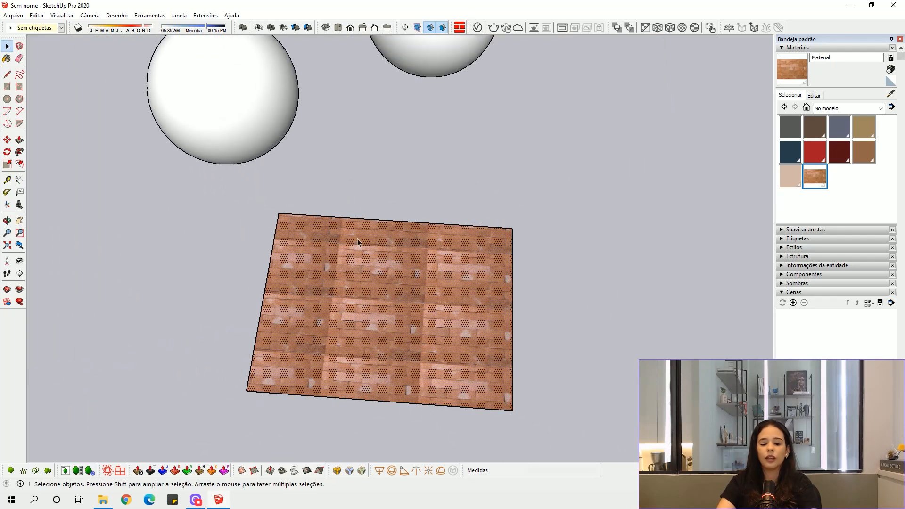
pyautogui.moveTo(376, 337); pyautogui.dragTo(279, 329, button='middle')
pyautogui.scroll(4, 371, 327)
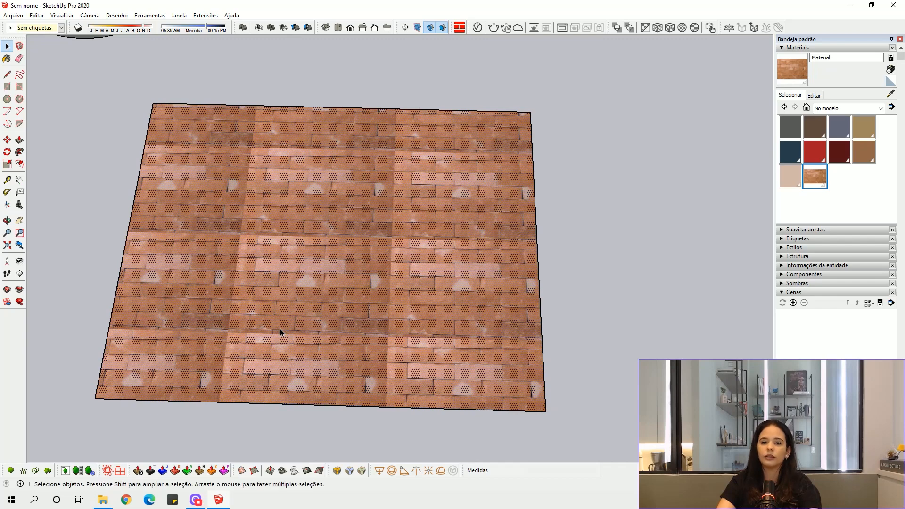
# Step: Copy the brick-textured rectangle about 0.3 m along the red axis, beside the original
pyautogui.scroll(-5, 177, 273)
pyautogui.click(294, 259)
pyautogui.press('m')
pyautogui.press('ctrl')
pyautogui.click(278, 256)
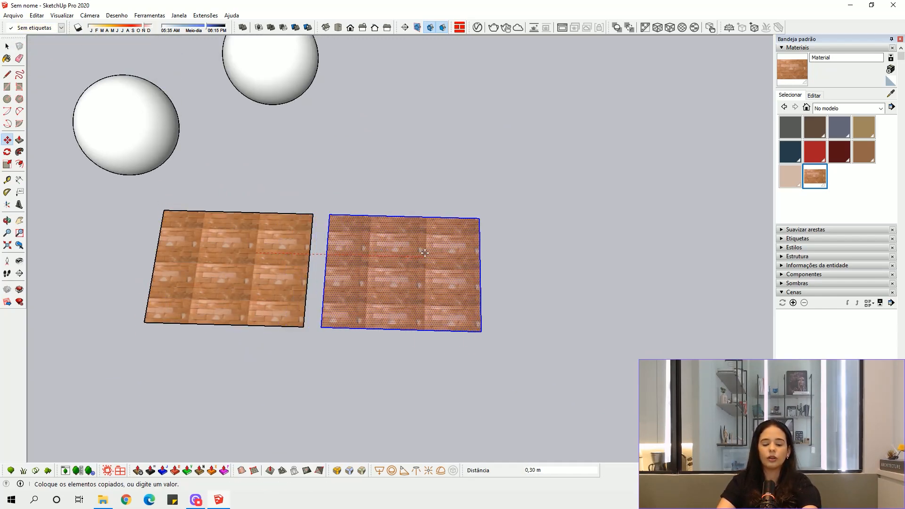
pyautogui.click(448, 260)
pyautogui.press('space')
pyautogui.scroll(4, 312, 272)
pyautogui.click(309, 272)
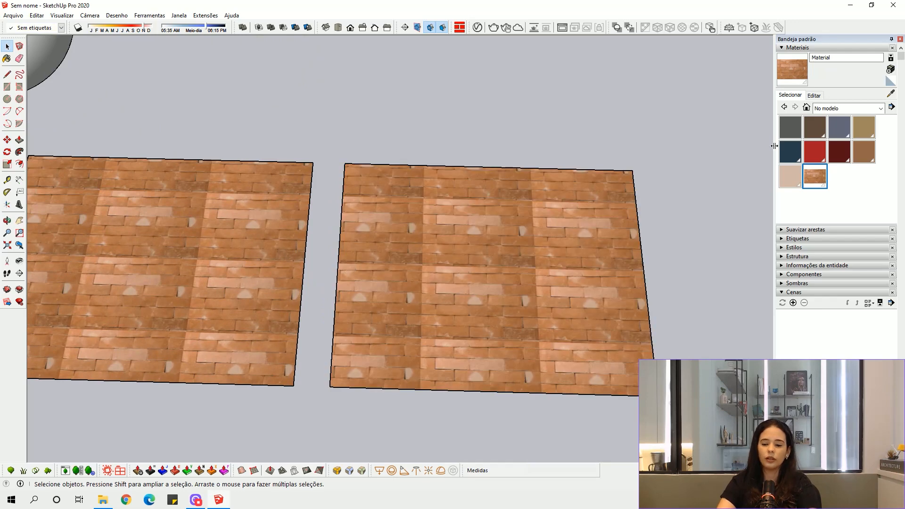
# Step: Create a second material from the XTURA TIJOLINHO 04 image and paint the copied rectangle with it
pyautogui.click(890, 81)
pyautogui.click(890, 69)
pyautogui.click(669, 274)
pyautogui.click(863, 225)
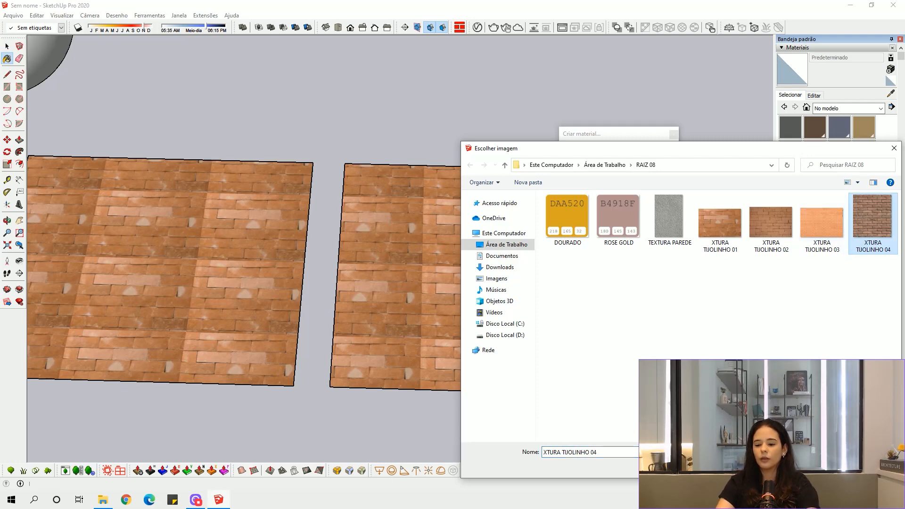
pyautogui.press('Return')
pyautogui.click(607, 340)
pyautogui.press('space')
# Step: Compare how the two brick textures repeat across the original rectangle and its copy
pyautogui.scroll(3, 521, 265)
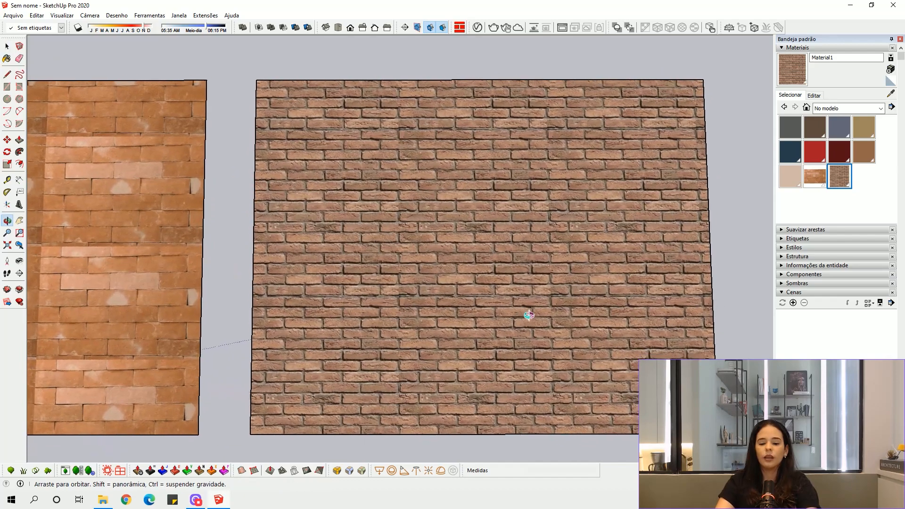
pyautogui.scroll(4, 447, 239)
pyautogui.scroll(-3, 414, 242)
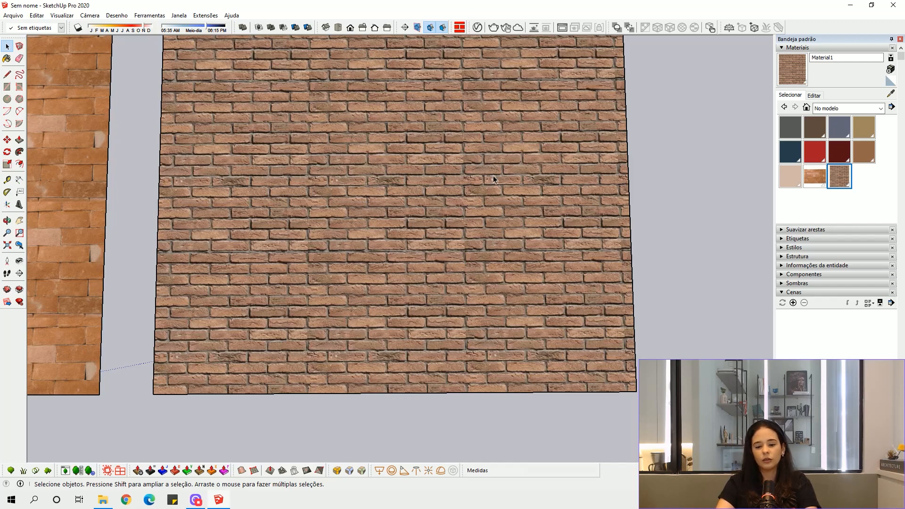
pyautogui.scroll(3, 424, 247)
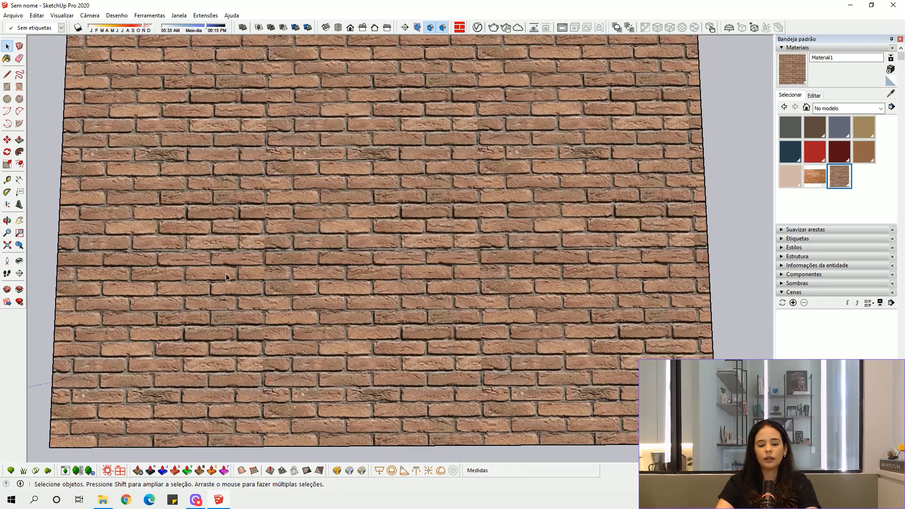
pyautogui.scroll(-3, 510, 275)
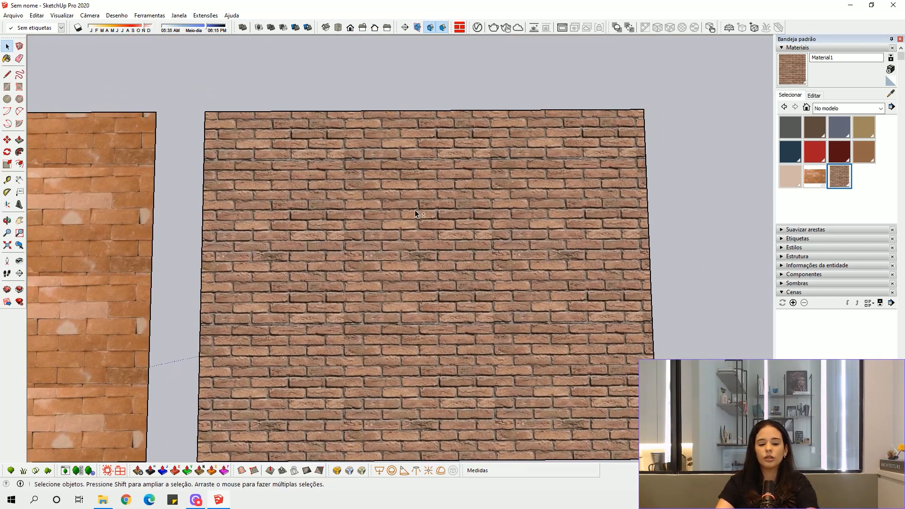
pyautogui.keyDown('shift'); pyautogui.moveTo(353, 301); pyautogui.dragTo(445, 256, button='middle'); pyautogui.keyUp('shift')
pyautogui.scroll(-1, 443, 260)
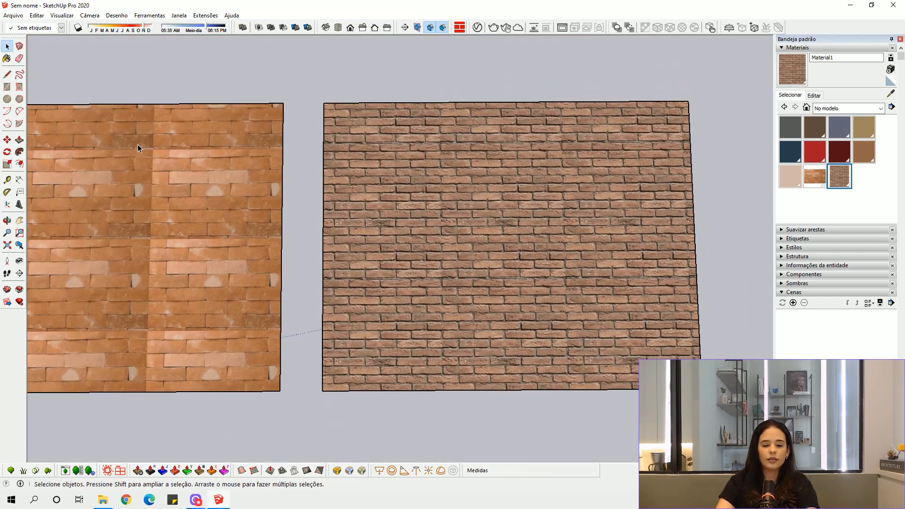
pyautogui.keyDown('shift'); pyautogui.moveTo(184, 177); pyautogui.dragTo(259, 199, button='middle'); pyautogui.keyUp('shift')
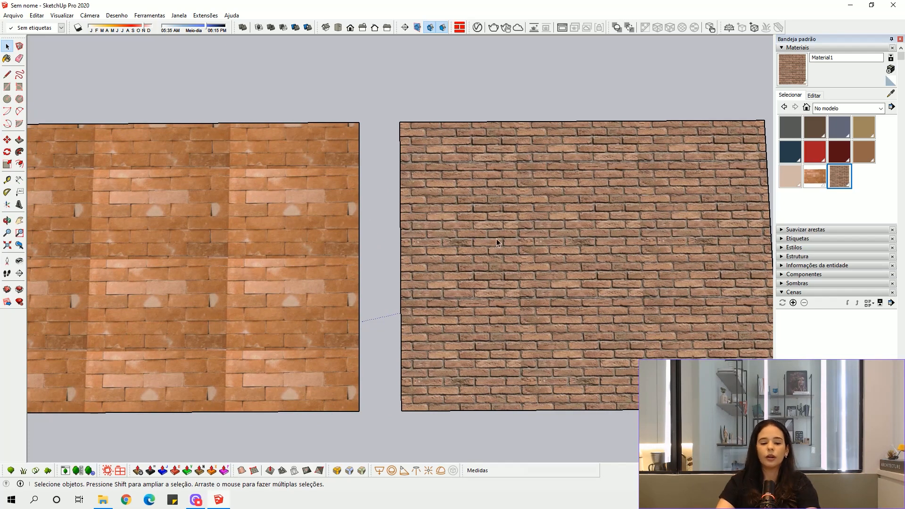
pyautogui.moveTo(568, 219); pyautogui.dragTo(531, 183, button='middle')
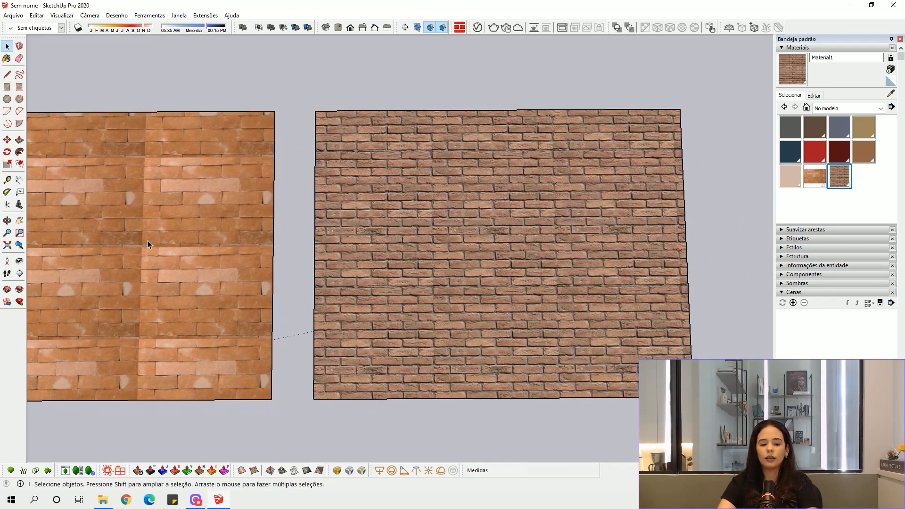
pyautogui.scroll(3, 548, 228)
pyautogui.scroll(1, 465, 311)
pyautogui.moveTo(465, 311); pyautogui.dragTo(550, 288, button='middle')
pyautogui.scroll(-3, 550, 289)
pyautogui.moveTo(410, 323); pyautogui.dragTo(509, 299, button='middle')
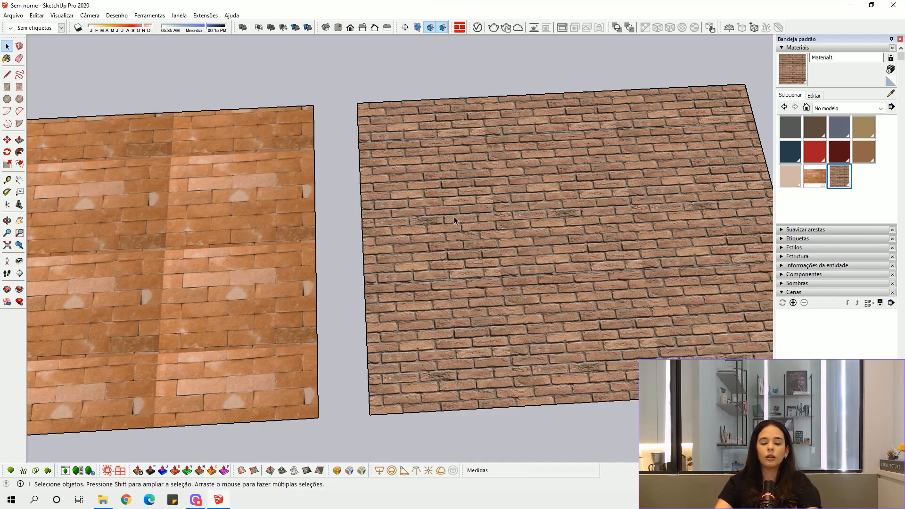
pyautogui.keyDown('shift'); pyautogui.moveTo(402, 236); pyautogui.dragTo(317, 271, button='middle'); pyautogui.keyUp('shift')
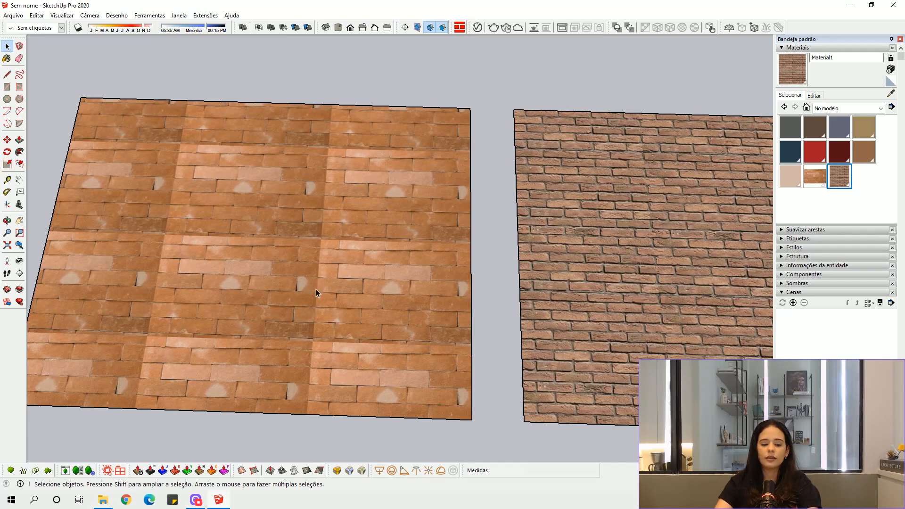
# Step: Switch to Chrome and open a new tab in its own maximised window
pyautogui.rightClick(131, 496)
pyautogui.click(489, 190)
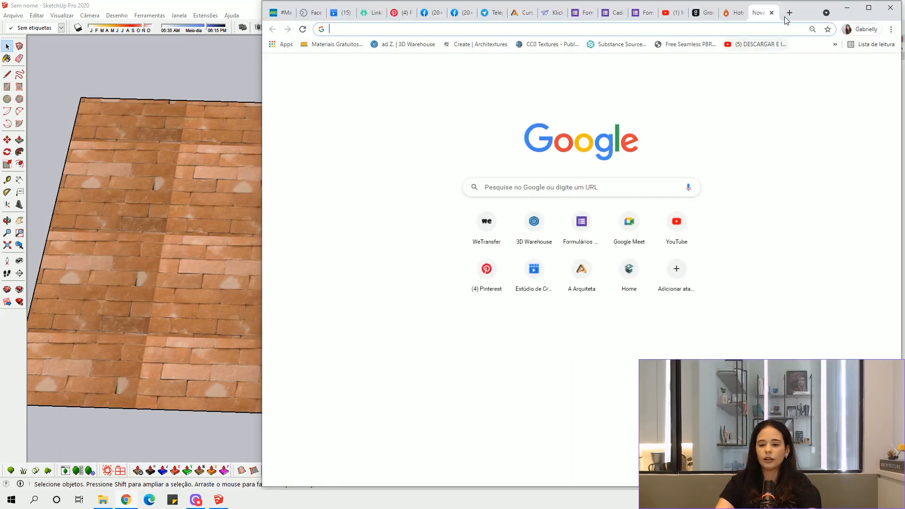
pyautogui.click(790, 13)
pyautogui.moveTo(759, 15); pyautogui.dragTo(687, 39)
pyautogui.click(813, 34)
# Step: Search Google for "TEXTURA TIJOLINHO SEAMLESS"
pyautogui.click(502, 179)
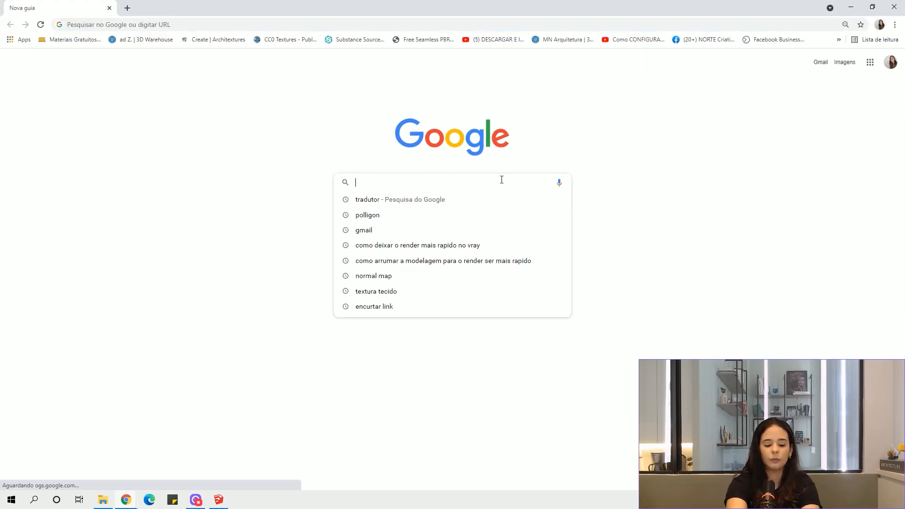
pyautogui.write('TEXTURA TI')
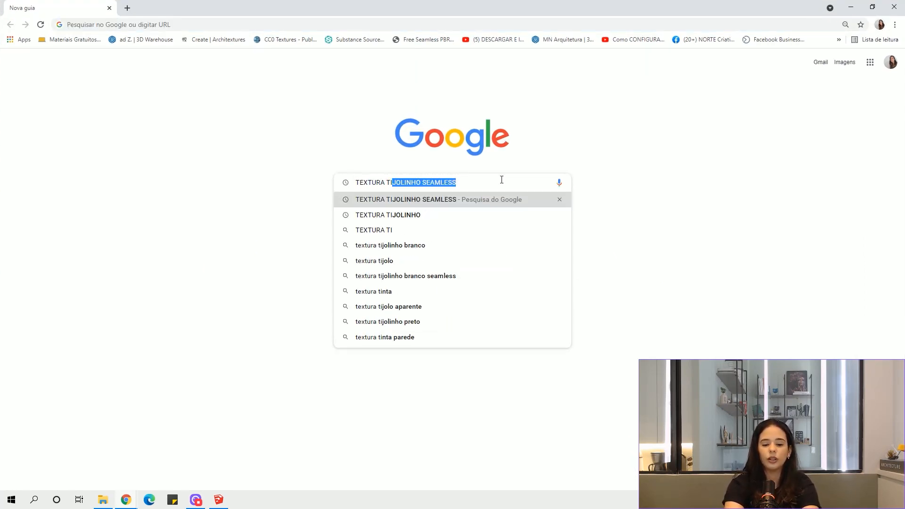
pyautogui.write('JOLINHO')
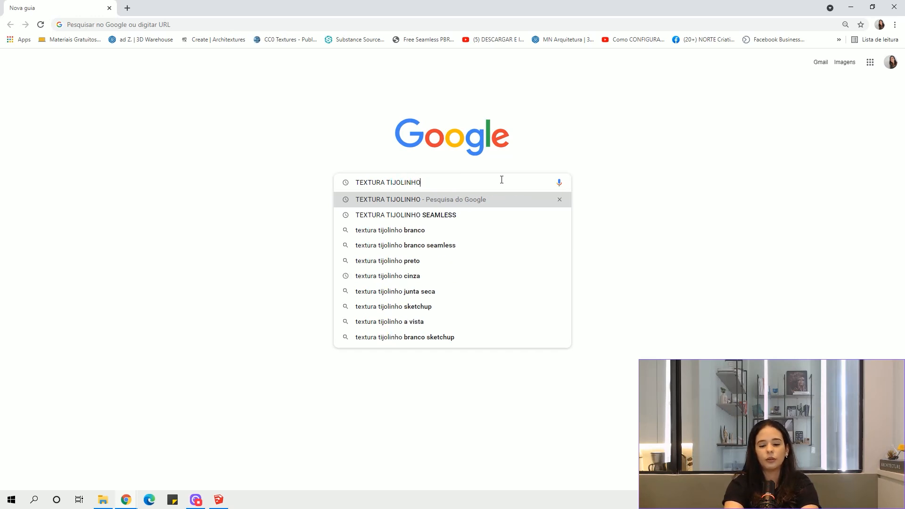
pyautogui.write(' SEML')
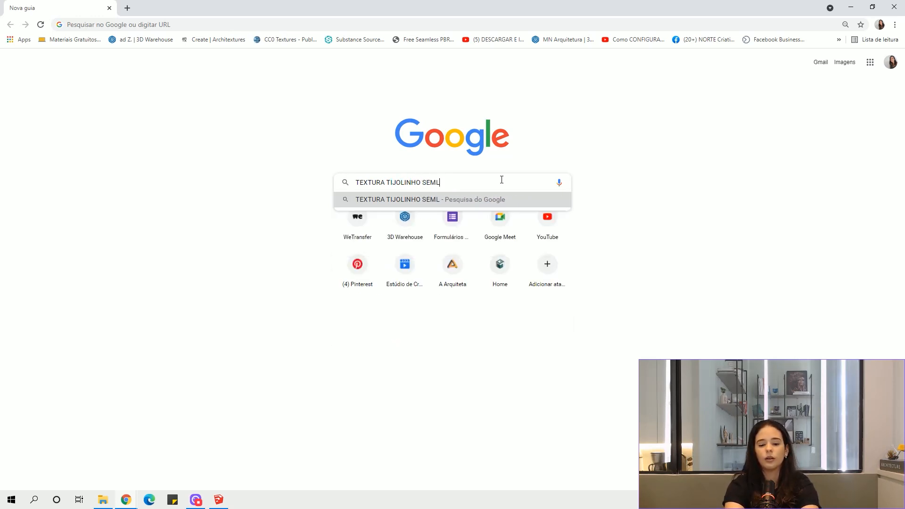
pyautogui.press('BackSpace')
pyautogui.press('BackSpace')
pyautogui.write('A')
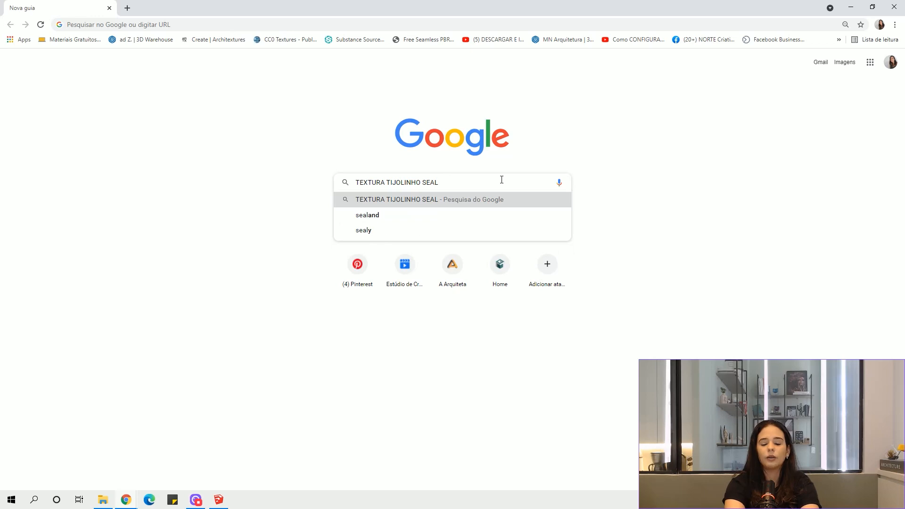
pyautogui.write('MLESS')
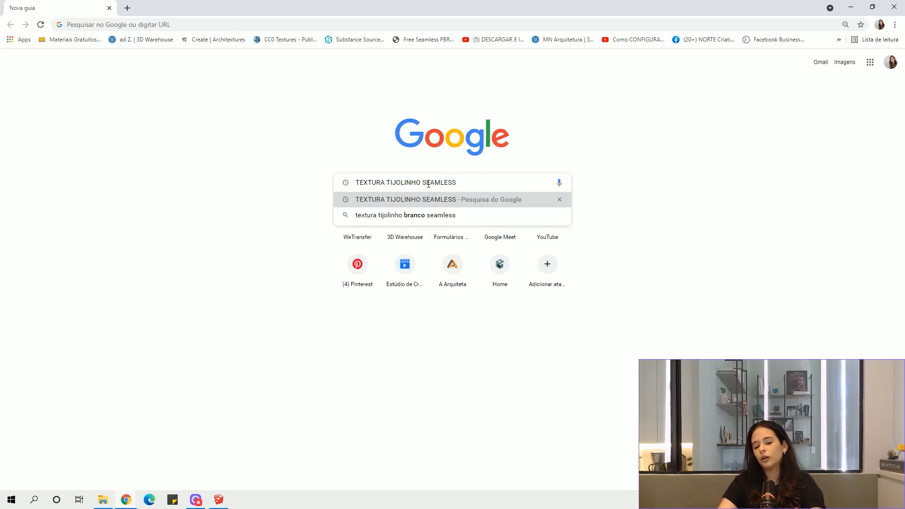
pyautogui.moveTo(420, 182); pyautogui.dragTo(473, 214)
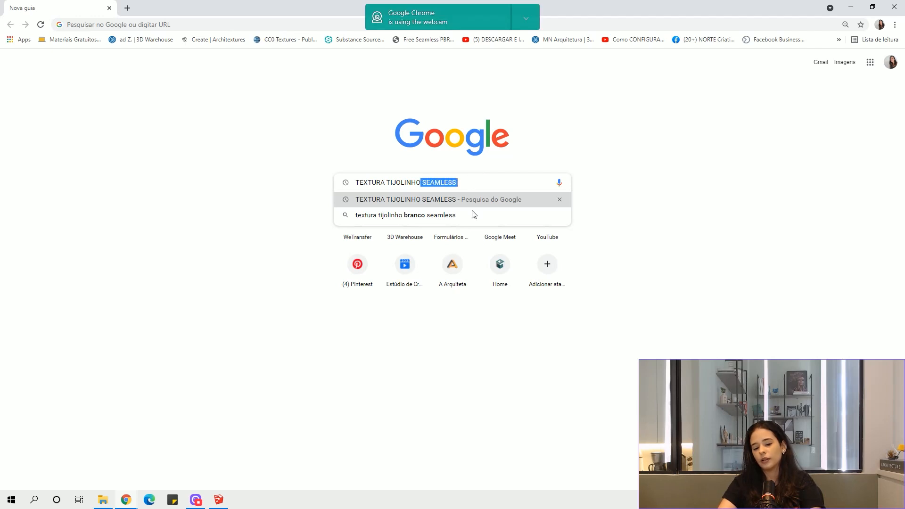
pyautogui.click(525, 19)
pyautogui.click(537, 38)
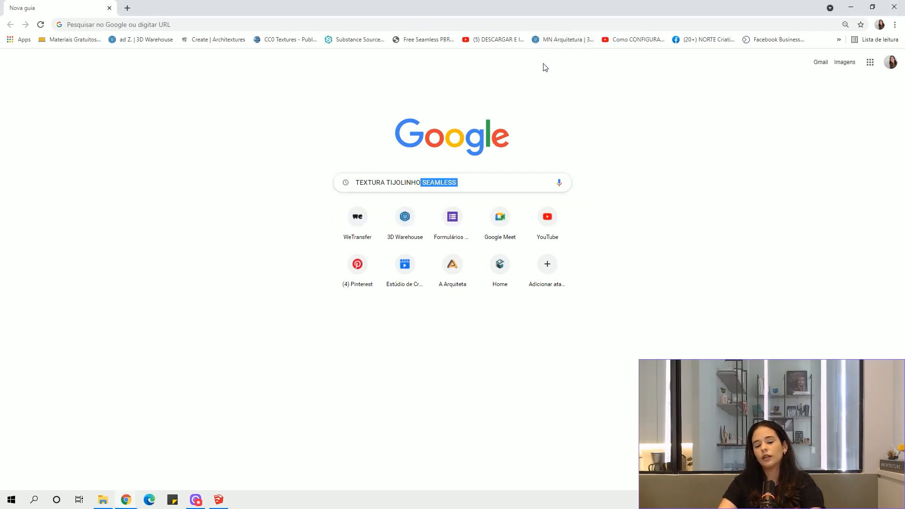
pyautogui.click(492, 186)
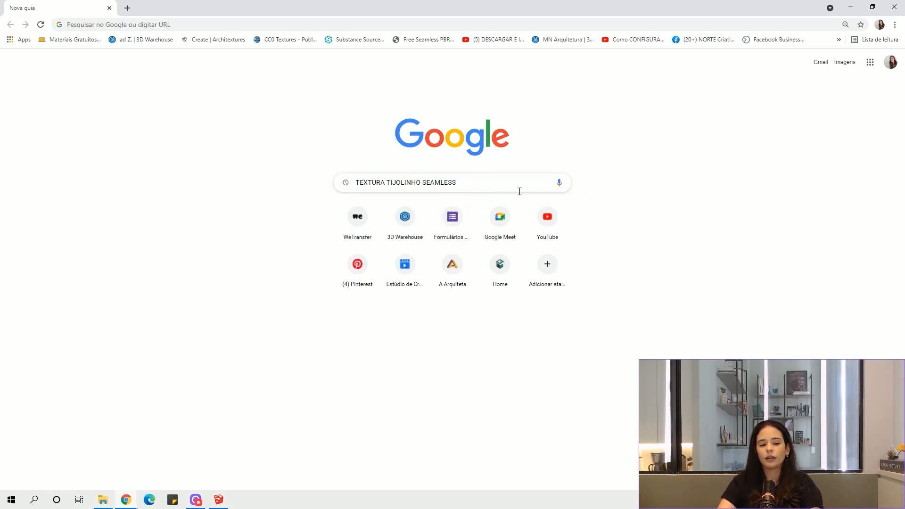
pyautogui.press('Return')
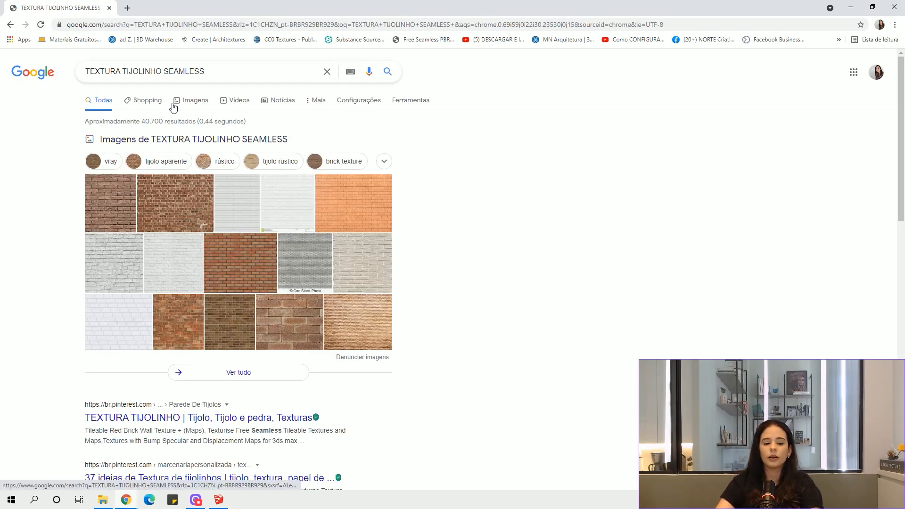
# Step: Filter the image results to the Grande size and preview the cream brick wallpaper texture from Adsiveshop
pyautogui.click(306, 349)
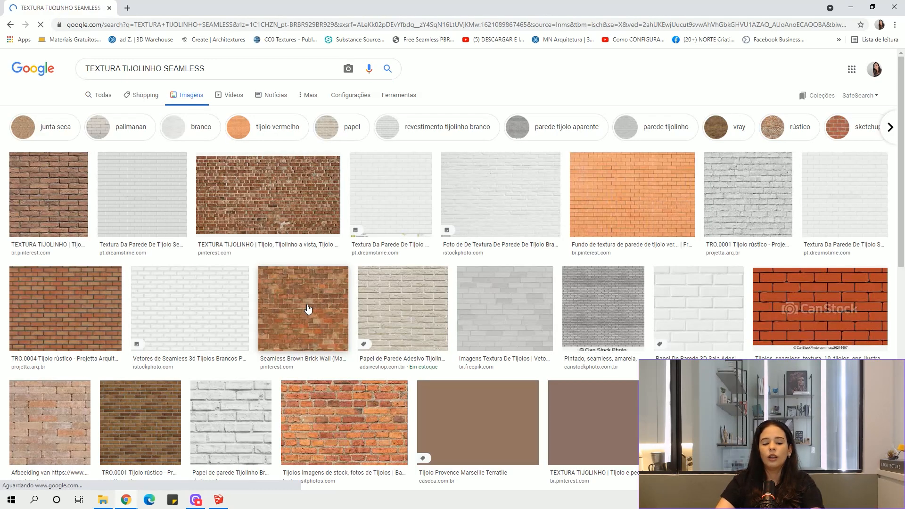
pyautogui.click(360, 96)
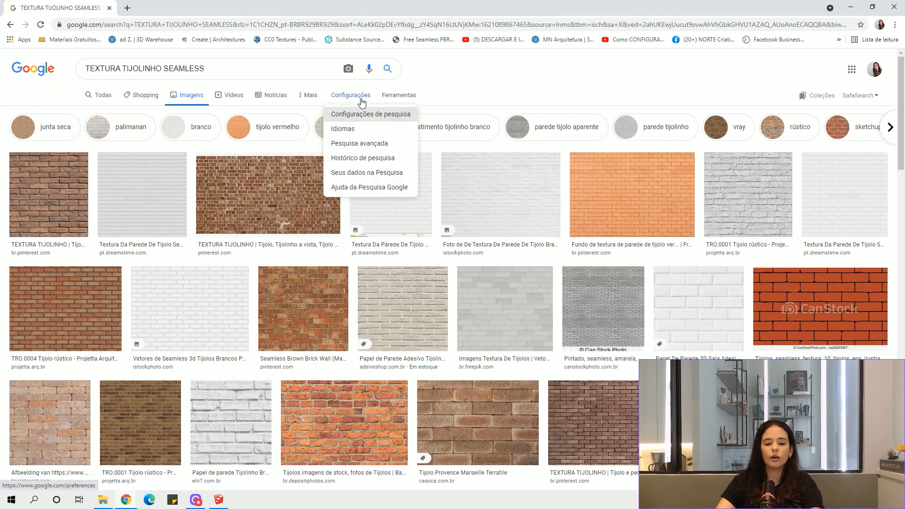
pyautogui.click(398, 95)
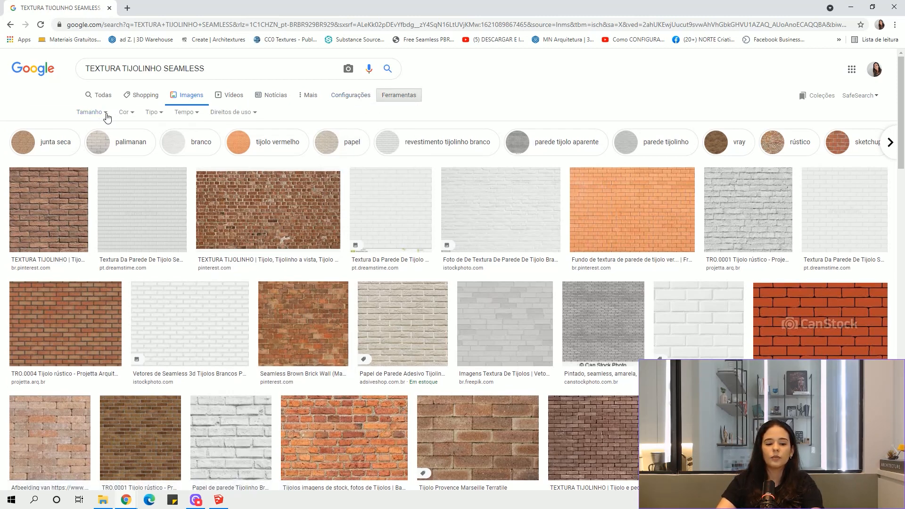
pyautogui.click(90, 112)
pyautogui.click(94, 145)
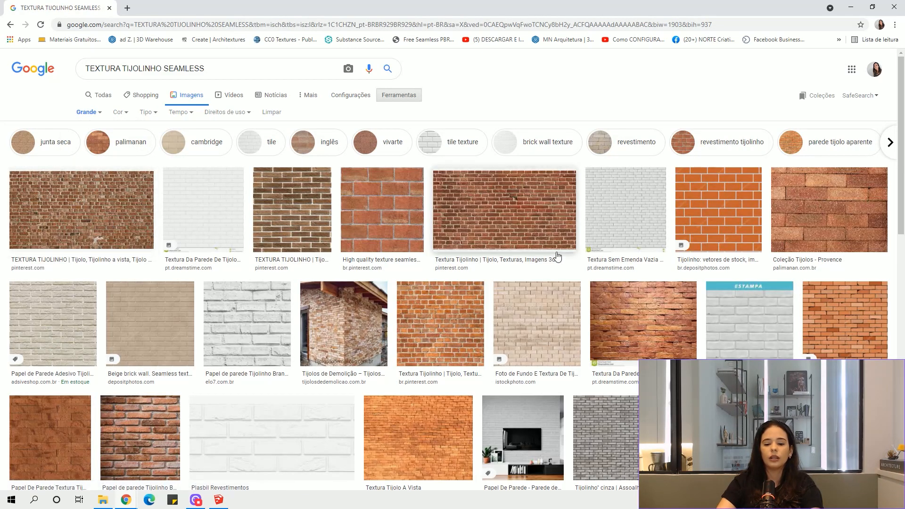
pyautogui.click(92, 299)
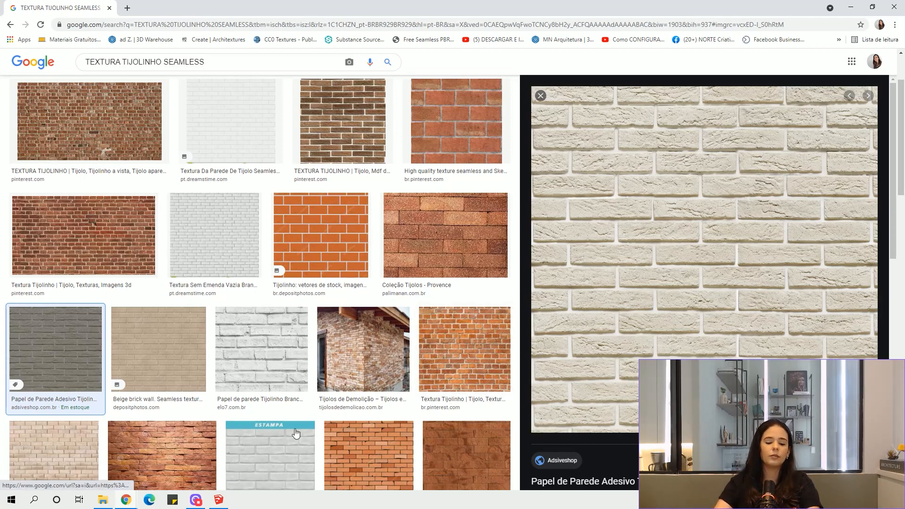
# Step: Switch to SketchUp and examine the two brick-textured rectangles and the white spheres beside them
pyautogui.click(219, 499)
pyautogui.scroll(-3, 399, 305)
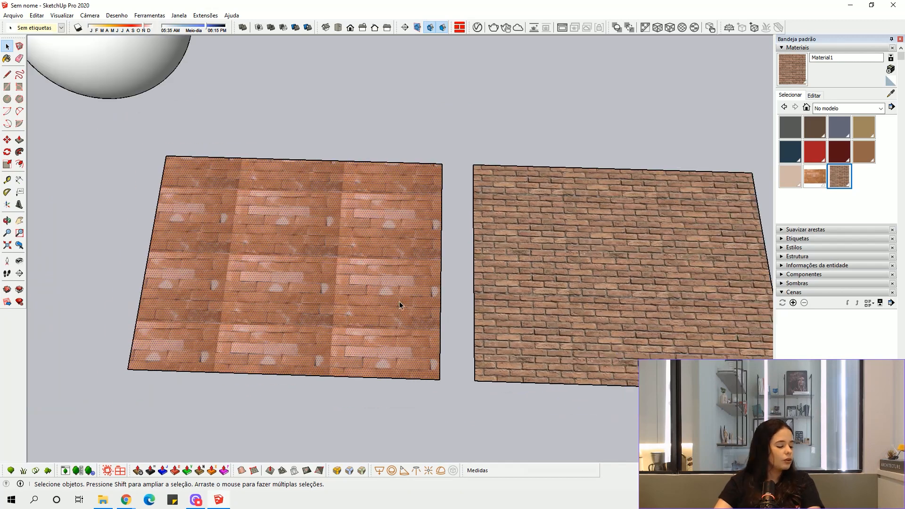
pyautogui.scroll(-3, 346, 321)
pyautogui.moveTo(363, 334); pyautogui.dragTo(337, 341, button='middle')
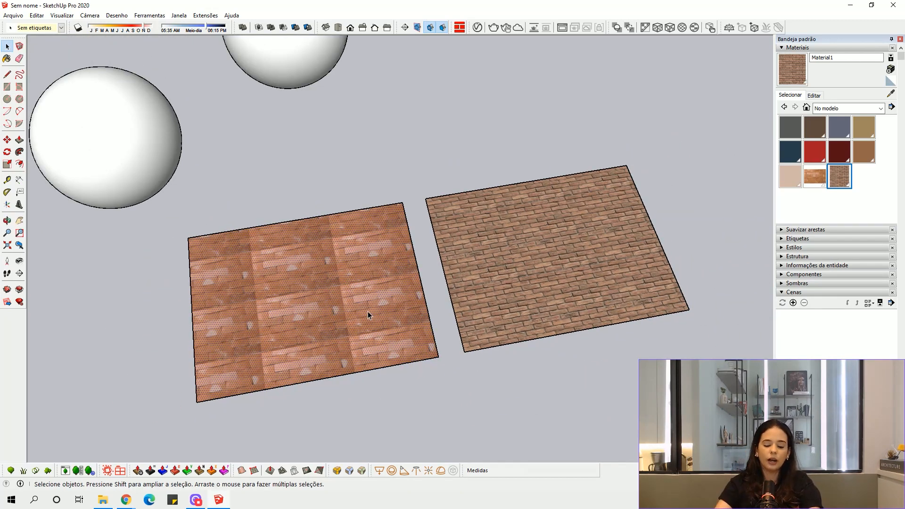
pyautogui.moveTo(351, 277)
pyautogui.mouseDown(button='middle')
pyautogui.moveTo(313, 262)
pyautogui.moveTo(406, 329)
pyautogui.moveTo(332, 275)
pyautogui.mouseUp(button='middle')
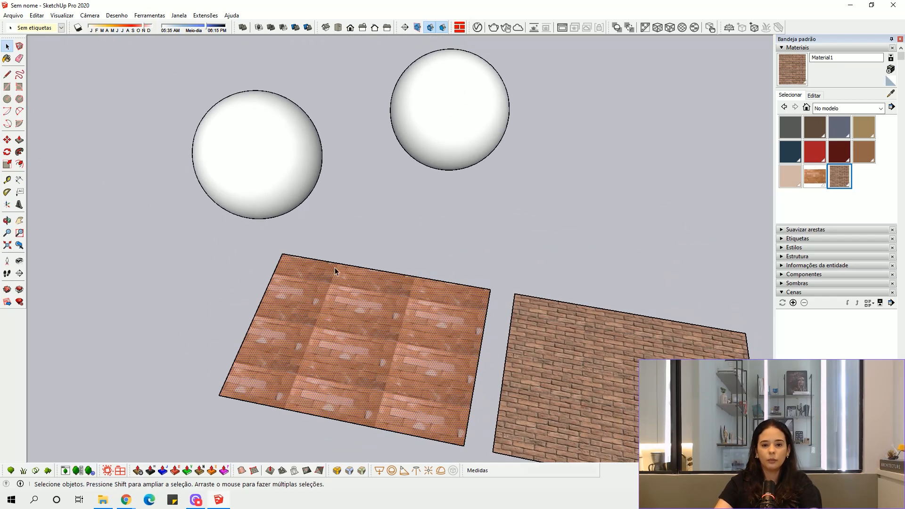
pyautogui.scroll(3, 423, 164)
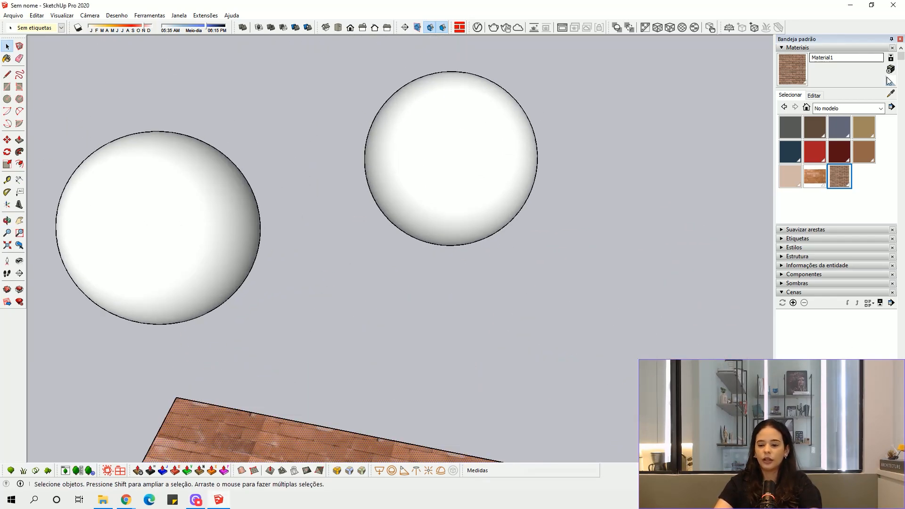
# Step: Switch to File Explorer and view the TEXTURA PAREDE image from the RAIZ 08 folder
pyautogui.hotkey('alt', 'Tab')
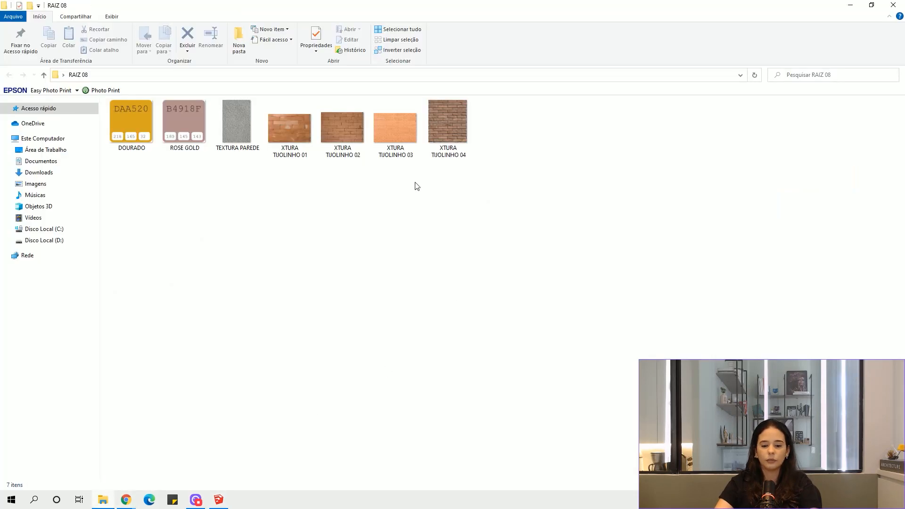
pyautogui.doubleClick(239, 135)
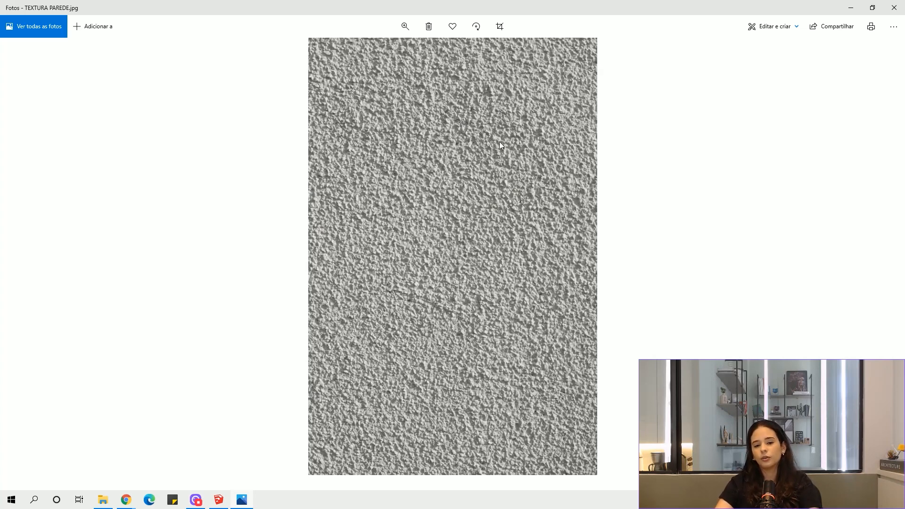
pyautogui.click(850, 7)
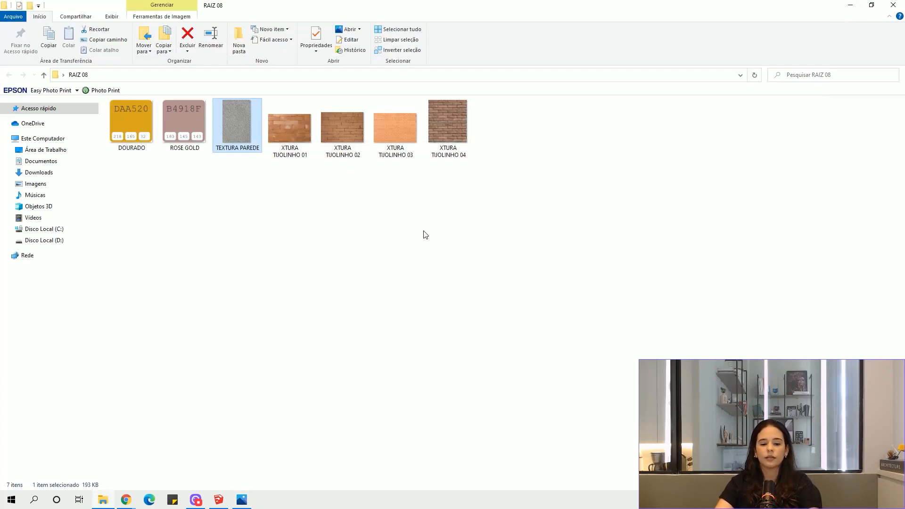
# Step: Switch back to SketchUp and create a plain light blue material without a texture image
pyautogui.click(218, 499)
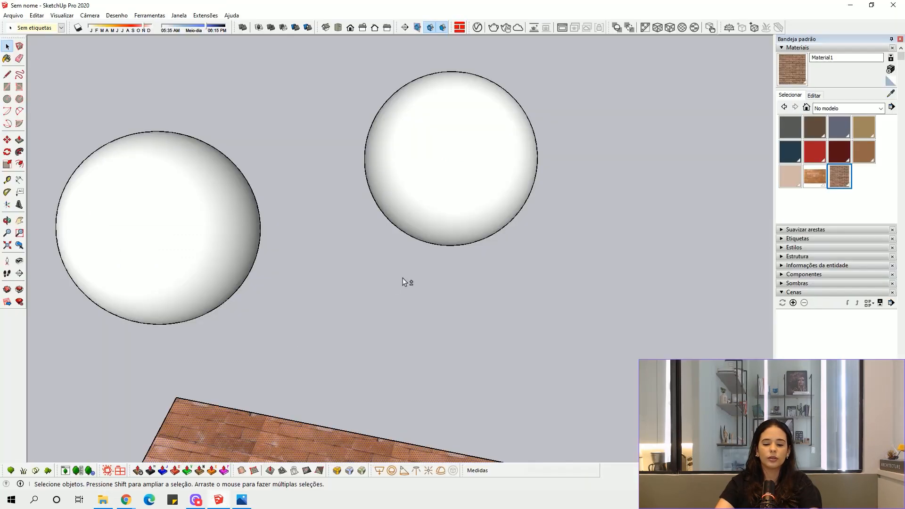
pyautogui.keyDown('shift'); pyautogui.moveTo(397, 279); pyautogui.dragTo(492, 288, button='middle'); pyautogui.keyUp('shift')
pyautogui.click(889, 81)
pyautogui.click(890, 70)
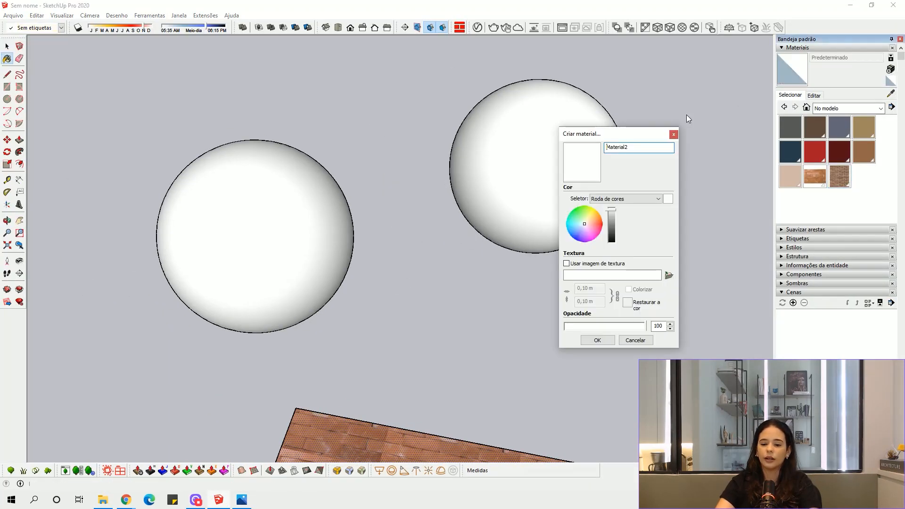
pyautogui.click(587, 234)
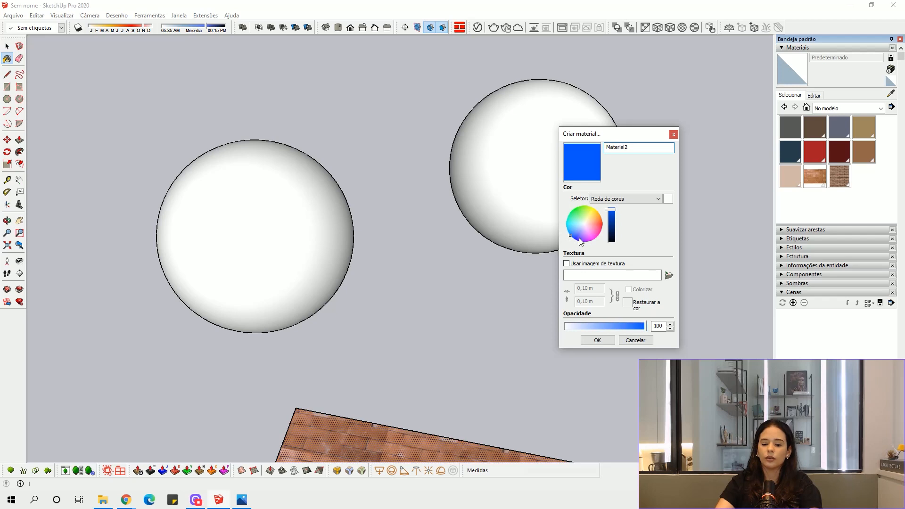
pyautogui.click(579, 234)
pyautogui.click(597, 339)
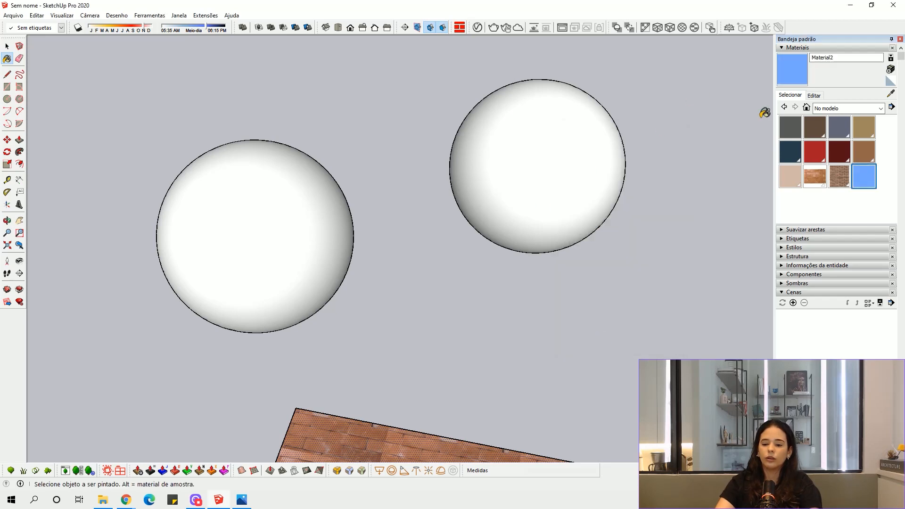
# Step: Create another material from the TEXTURA PAREDE image and tint it light blue
pyautogui.click(826, 94)
pyautogui.click(890, 80)
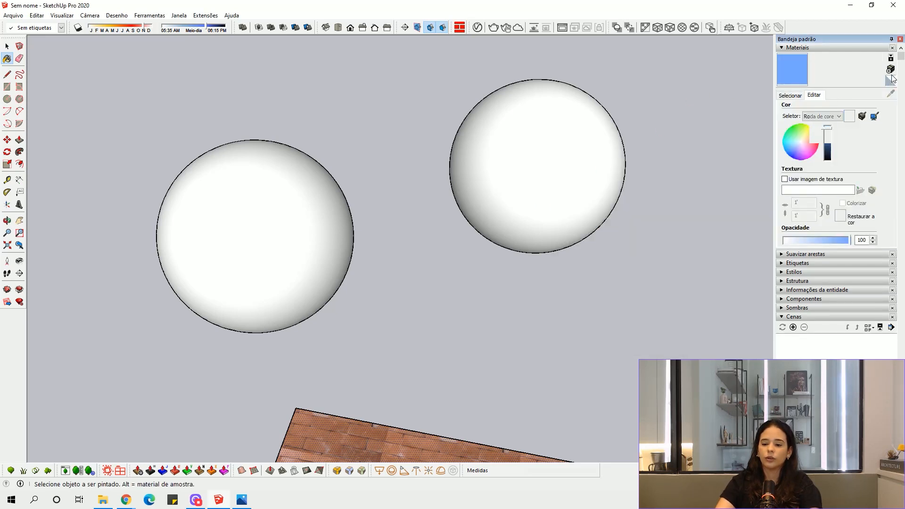
pyautogui.click(890, 70)
pyautogui.click(668, 275)
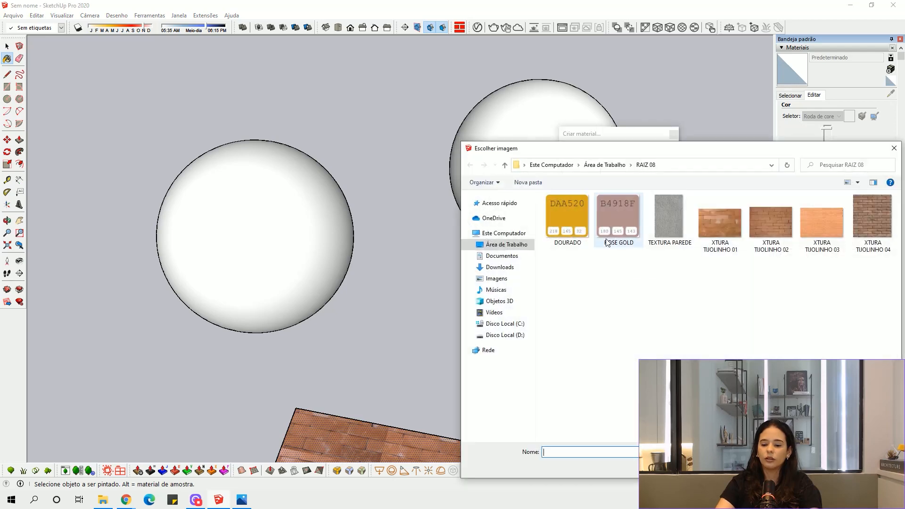
pyautogui.click(681, 227)
pyautogui.doubleClick(681, 227)
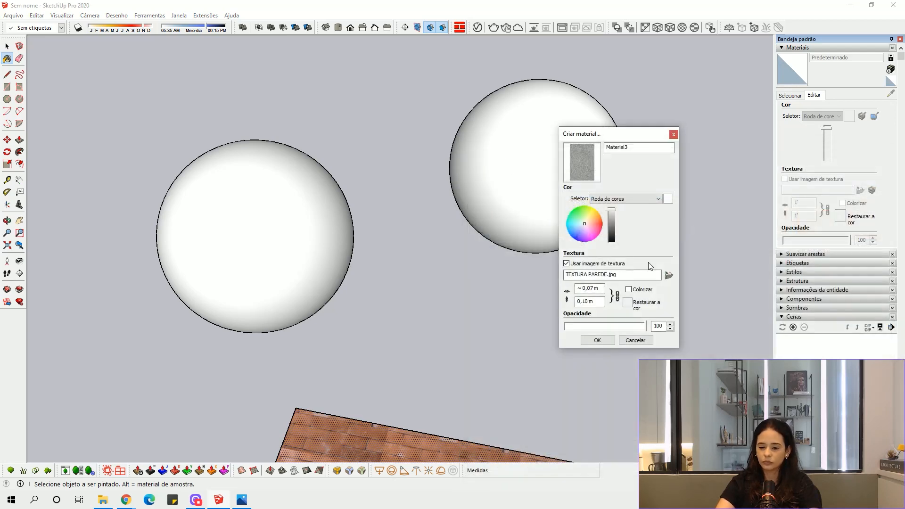
pyautogui.click(578, 231)
pyautogui.click(597, 340)
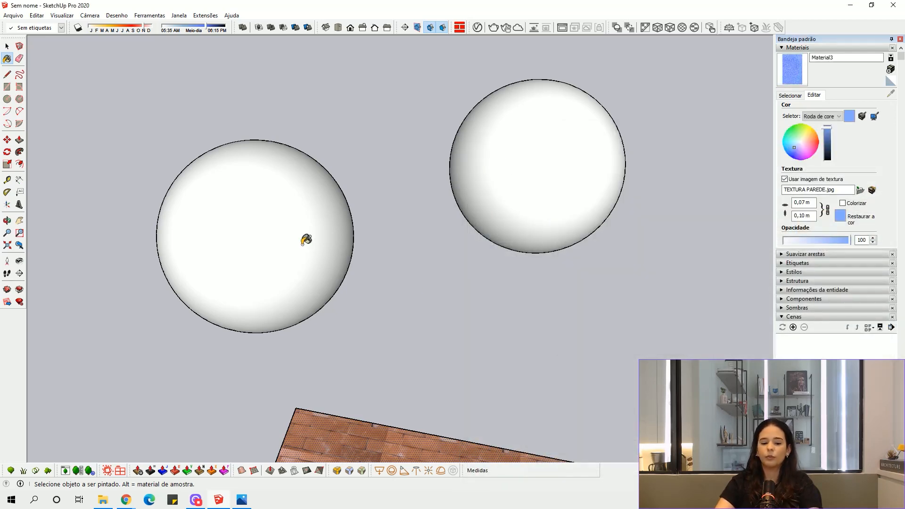
# Step: Paint the nearest sphere and the original brick rectangle with the blue-tinted wall texture and inspect its tiling up close
pyautogui.click(305, 239)
pyautogui.moveTo(323, 210)
pyautogui.mouseDown(button='middle')
pyautogui.moveTo(378, 178)
pyautogui.moveTo(368, 202)
pyautogui.moveTo(346, 139)
pyautogui.moveTo(342, 206)
pyautogui.moveTo(374, 184)
pyautogui.moveTo(420, 246)
pyautogui.moveTo(357, 169)
pyautogui.moveTo(420, 221)
pyautogui.mouseUp(button='middle')
pyautogui.click(468, 307)
pyautogui.scroll(5, 434, 309)
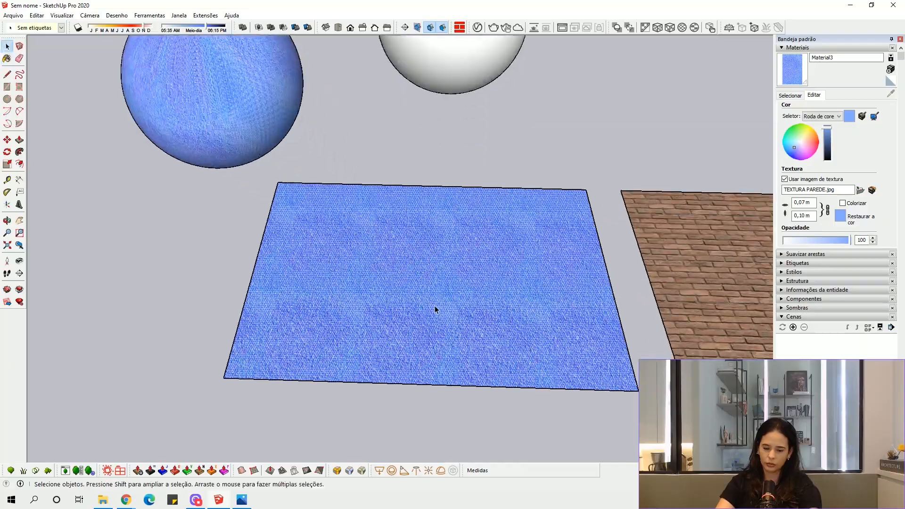
pyautogui.press('space')
pyautogui.scroll(-3, 400, 315)
pyautogui.moveTo(410, 305); pyautogui.dragTo(420, 369, button='middle')
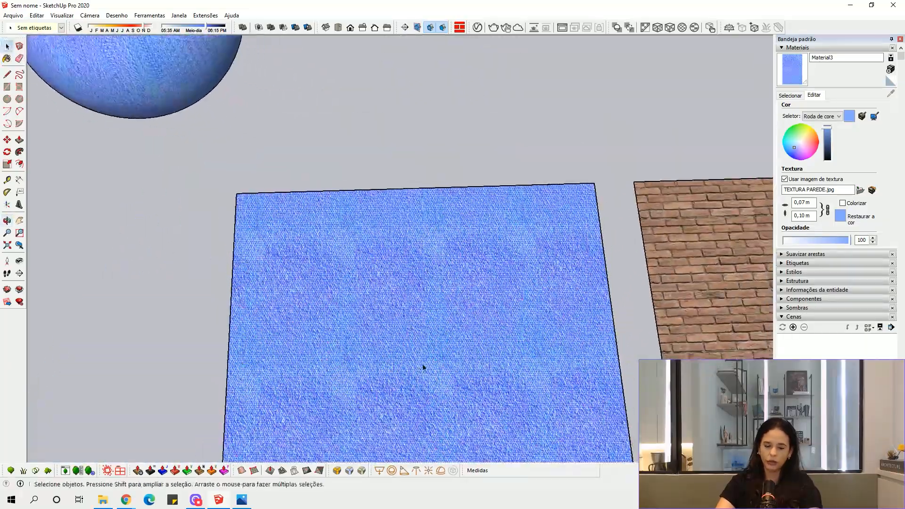
pyautogui.scroll(5, 347, 390)
pyautogui.moveTo(347, 390); pyautogui.dragTo(359, 168, button='middle')
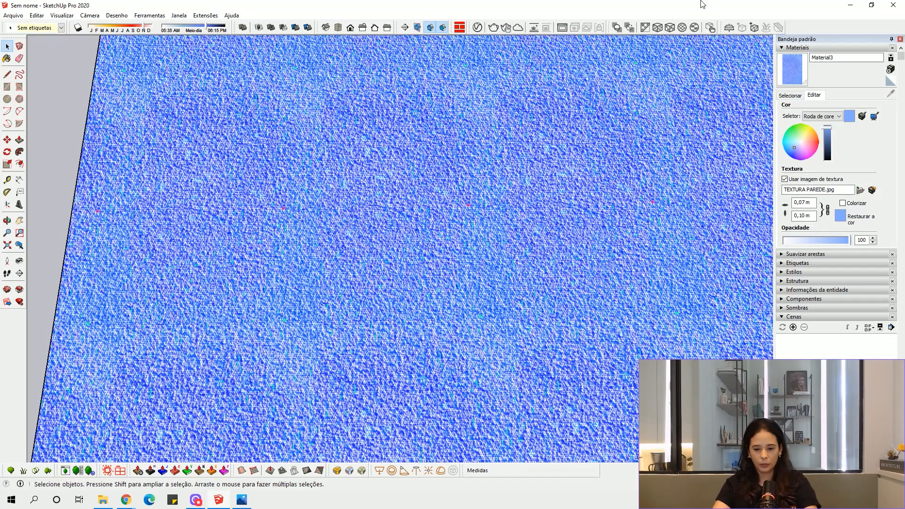
# Step: Open the V-Ray Asset Editor and select the blue-tinted wall texture material for editing
pyautogui.click(476, 28)
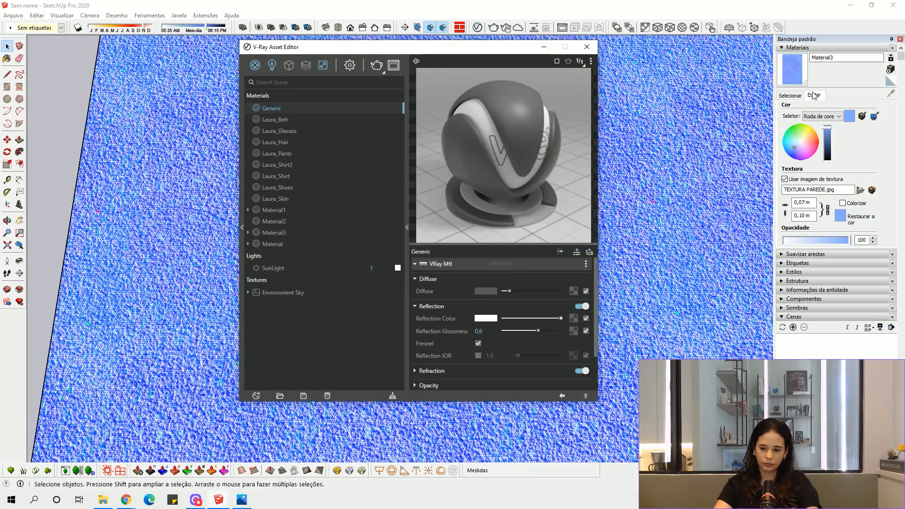
pyautogui.click(789, 95)
pyautogui.click(790, 201)
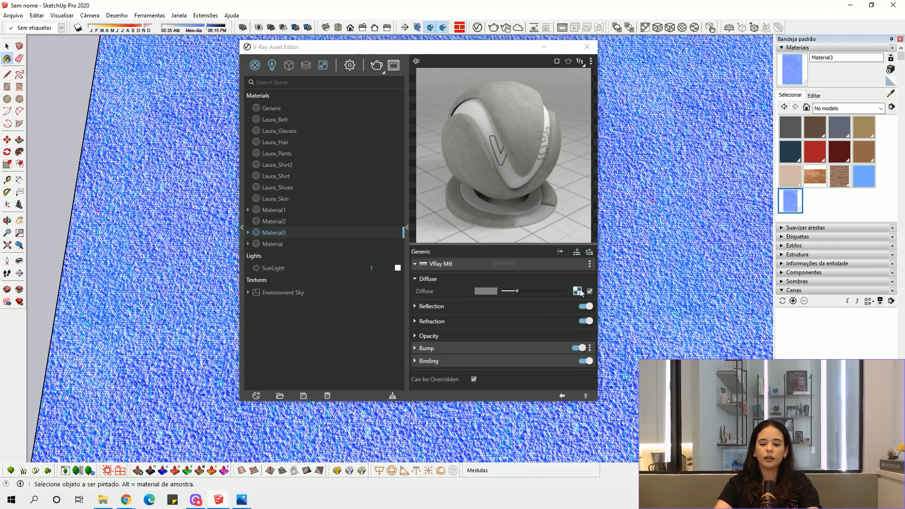
# Step: Create another plain light blue material without a texture image and paint the rectangle with it
pyautogui.click(889, 77)
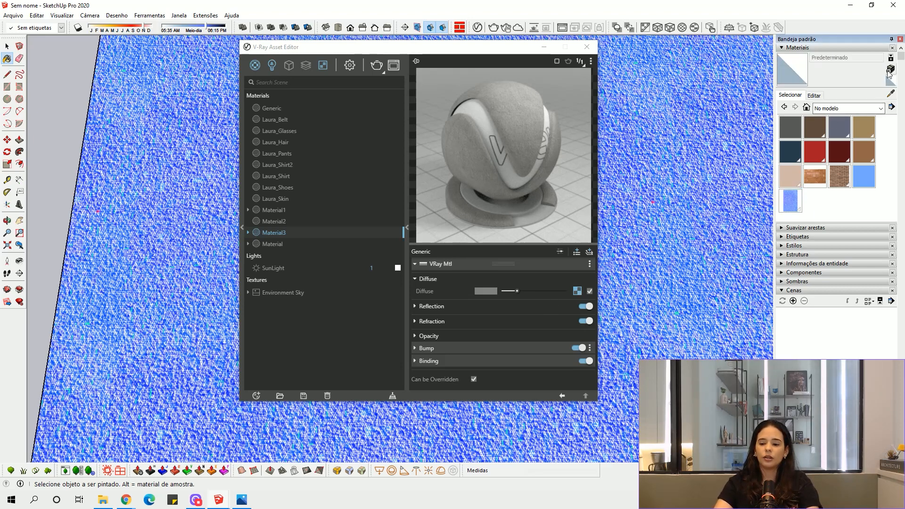
pyautogui.click(890, 71)
pyautogui.click(583, 230)
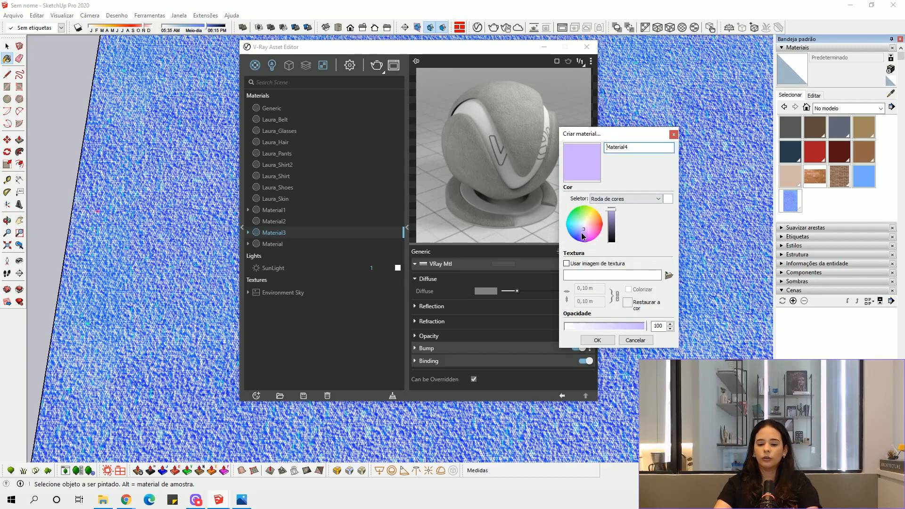
pyautogui.click(577, 227)
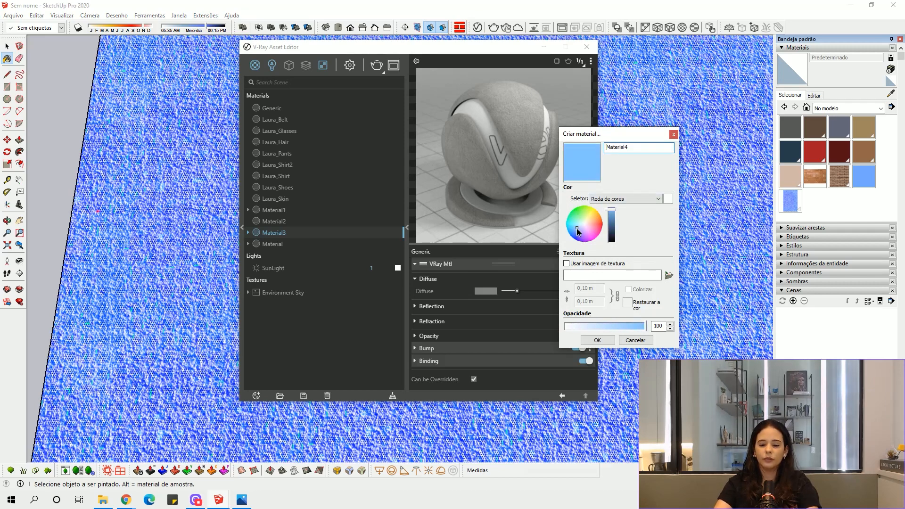
pyautogui.click(596, 340)
pyautogui.click(600, 331)
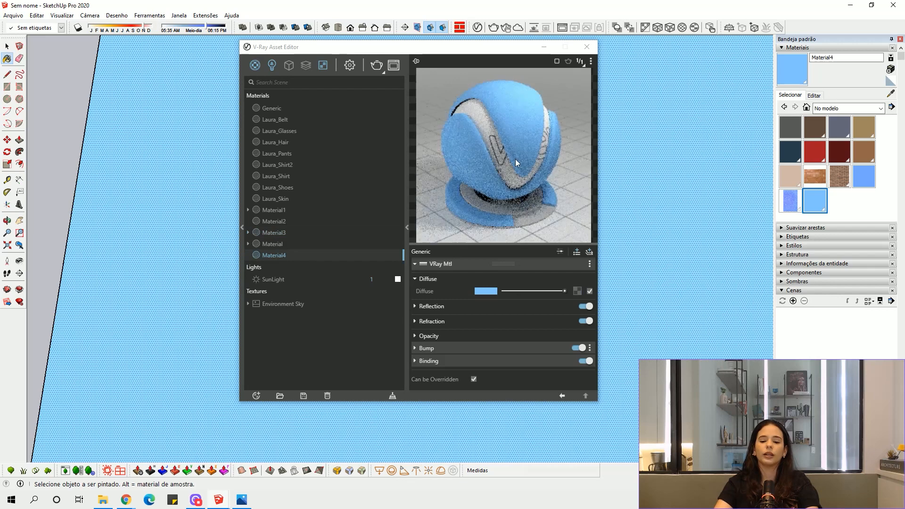
# Step: Load the TEXTURA PAREDE image from the RAIZ 08 desktop folder as a bitmap in the plain blue material's bump map
pyautogui.click(448, 348)
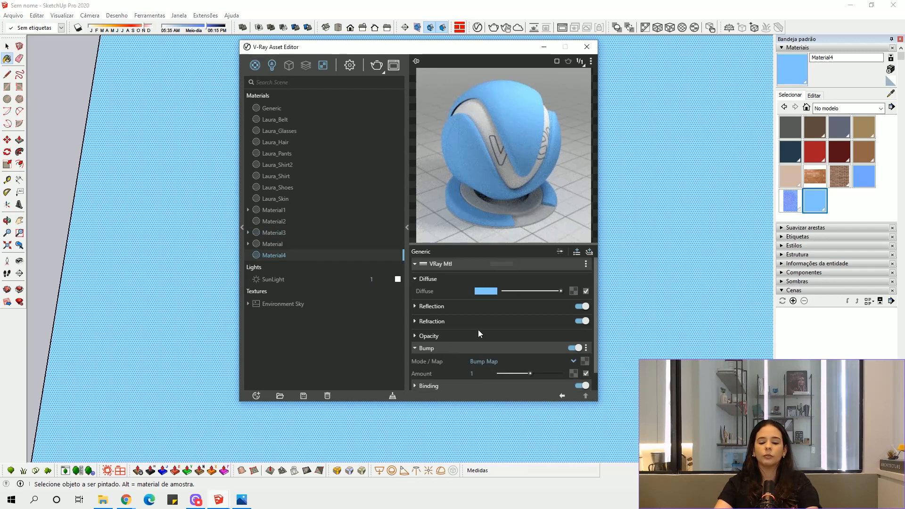
pyautogui.click(585, 344)
pyautogui.click(564, 72)
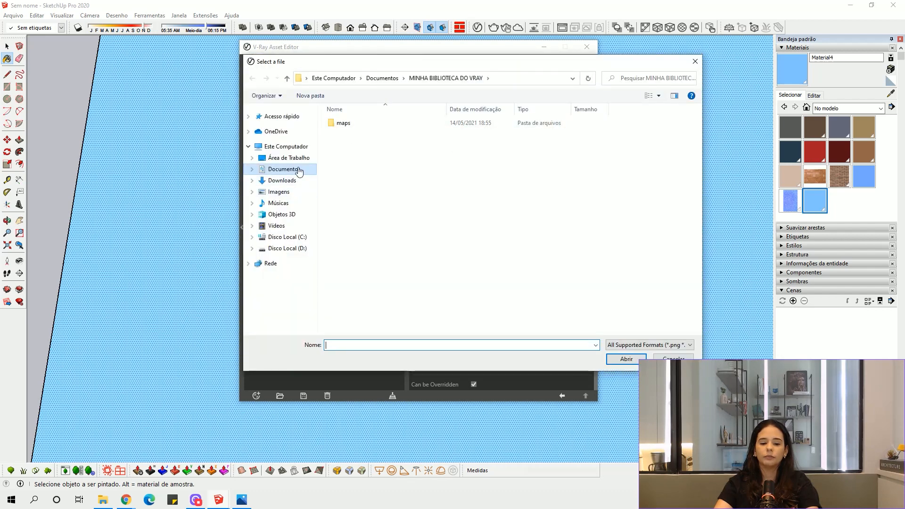
pyautogui.click(288, 158)
pyautogui.doubleClick(406, 124)
pyautogui.doubleClick(457, 131)
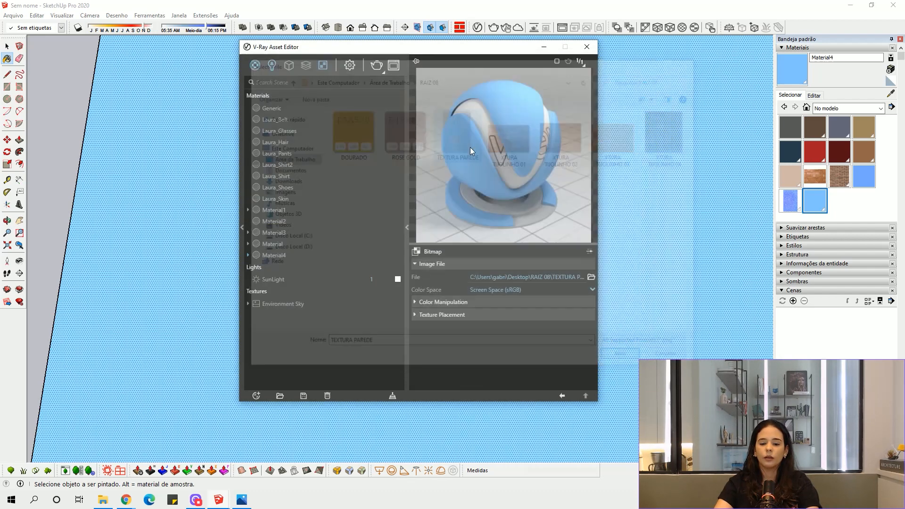
pyautogui.click(561, 395)
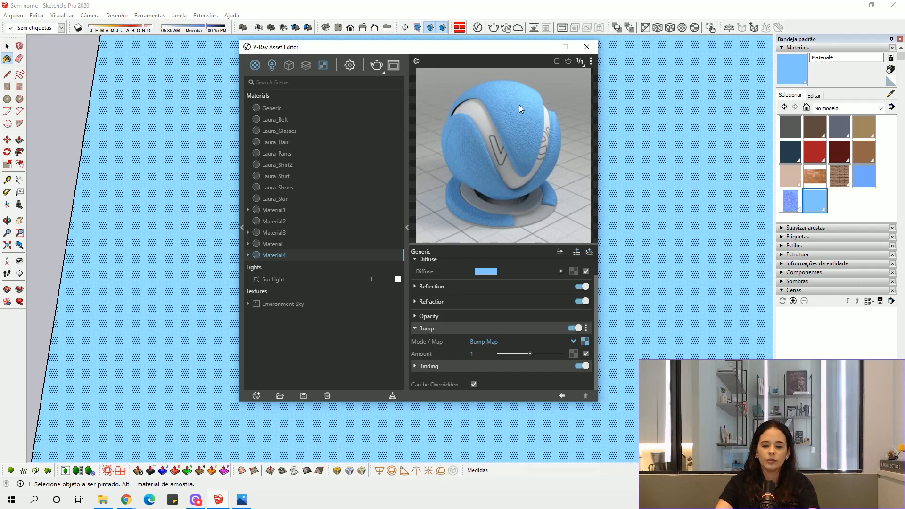
# Step: Preview the material on the Wall and Wall Closeup scenes and set its bump amount to 1.78
pyautogui.click(590, 61)
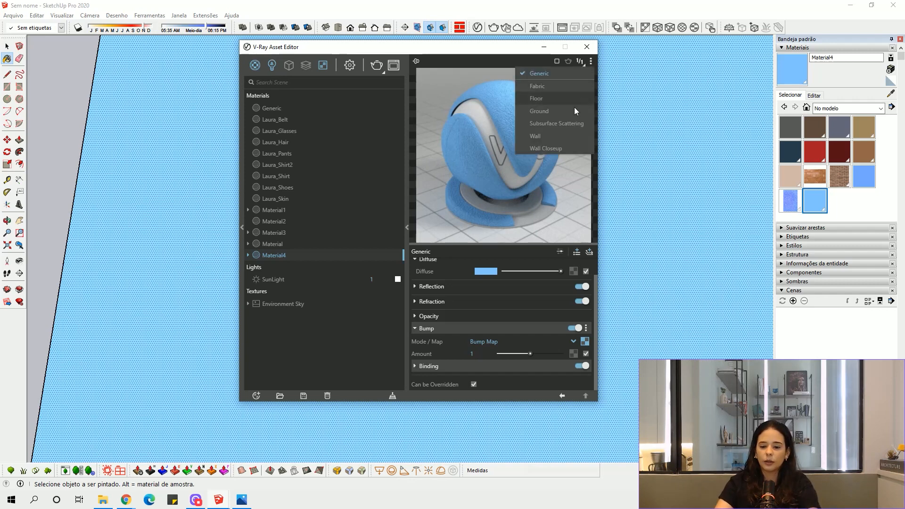
pyautogui.click(546, 148)
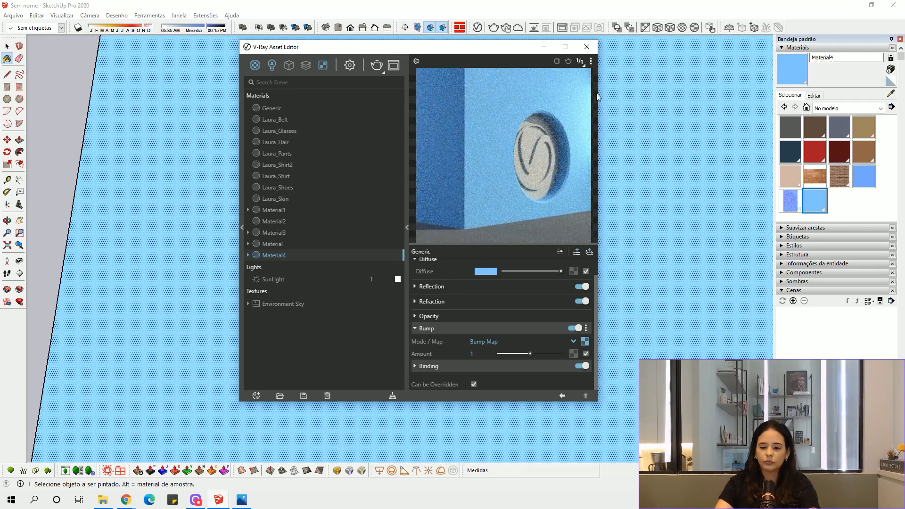
pyautogui.click(591, 62)
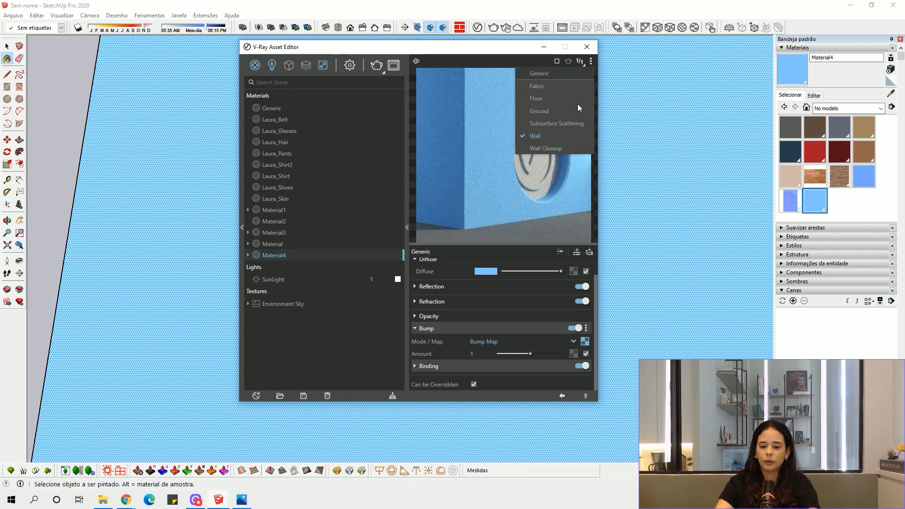
pyautogui.click(550, 145)
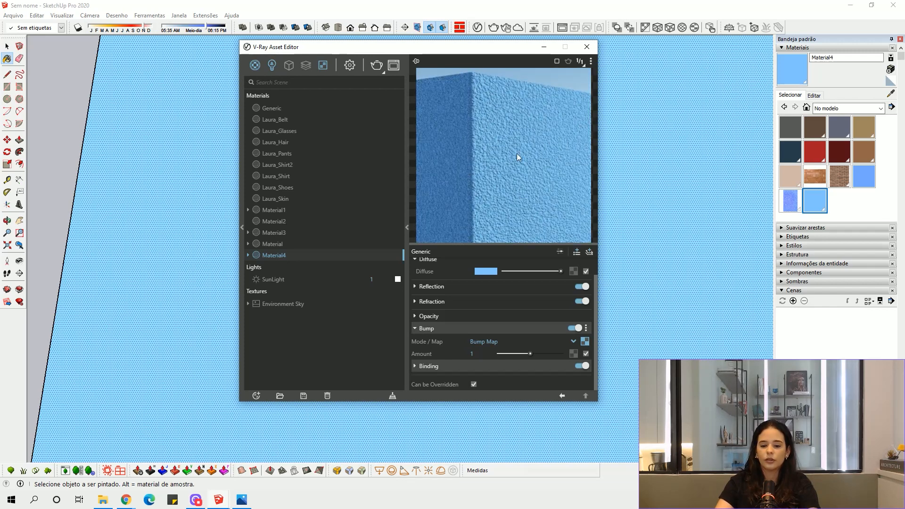
pyautogui.moveTo(529, 353); pyautogui.dragTo(553, 353)
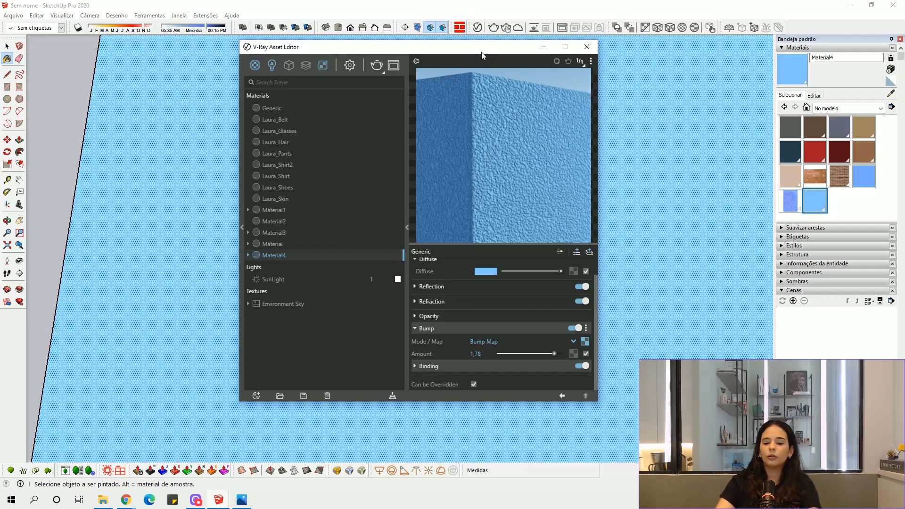
# Step: Uncover the blue rectangle in the model and set the material's binding texture mode to Custom mode
pyautogui.moveTo(483, 56); pyautogui.dragTo(610, 73)
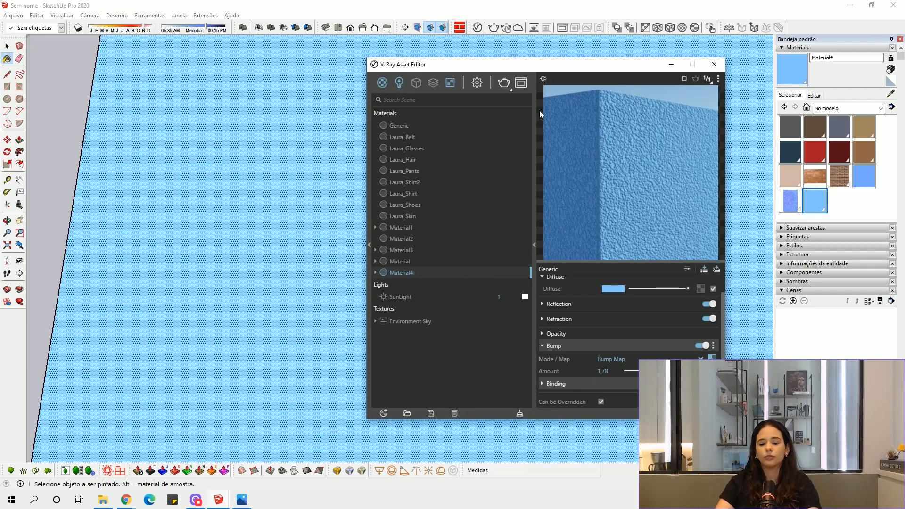
pyautogui.click(7, 46)
pyautogui.moveTo(222, 182)
pyautogui.mouseDown(button='middle')
pyautogui.moveTo(280, 107)
pyautogui.moveTo(234, 127)
pyautogui.mouseUp(button='middle')
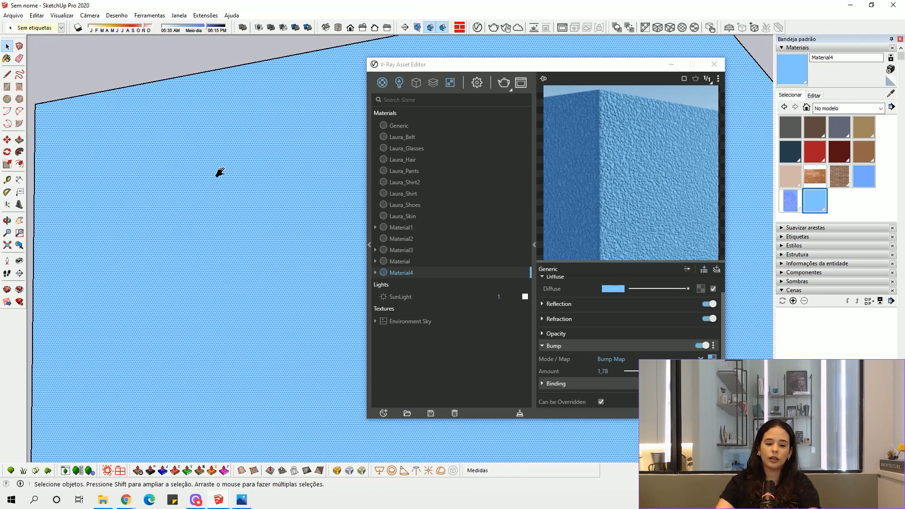
pyautogui.moveTo(216, 182); pyautogui.dragTo(155, 147, button='middle')
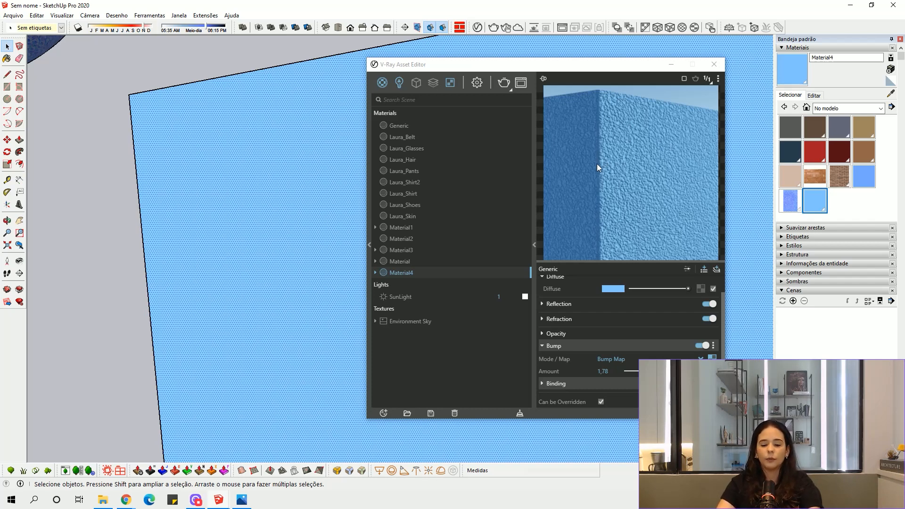
pyautogui.click(557, 382)
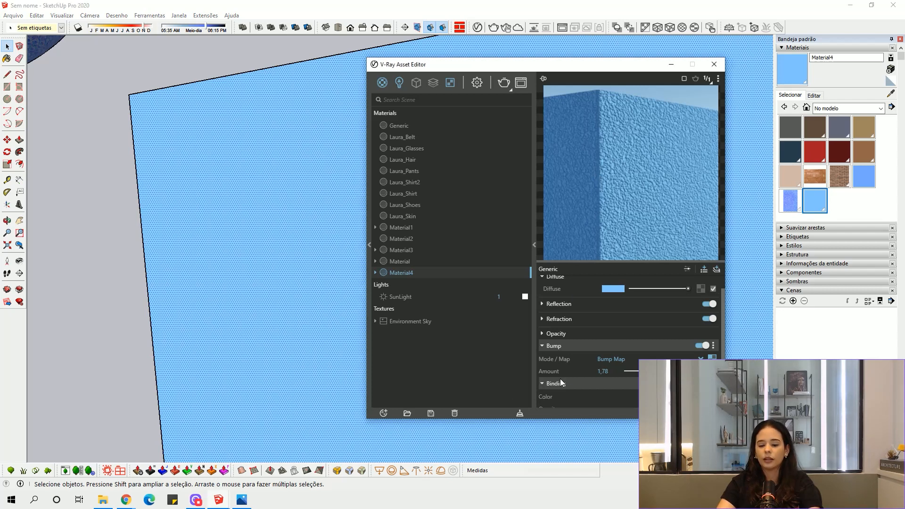
pyautogui.scroll(-1, 568, 360)
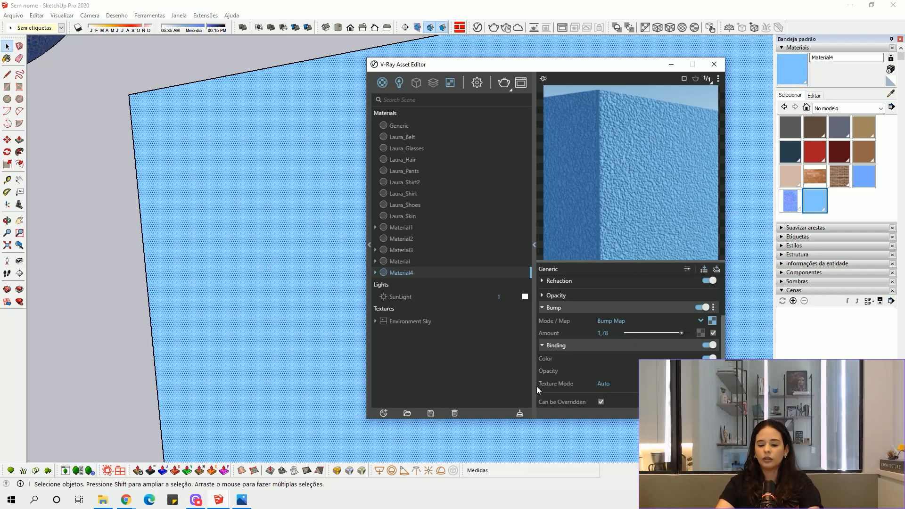
pyautogui.click(603, 384)
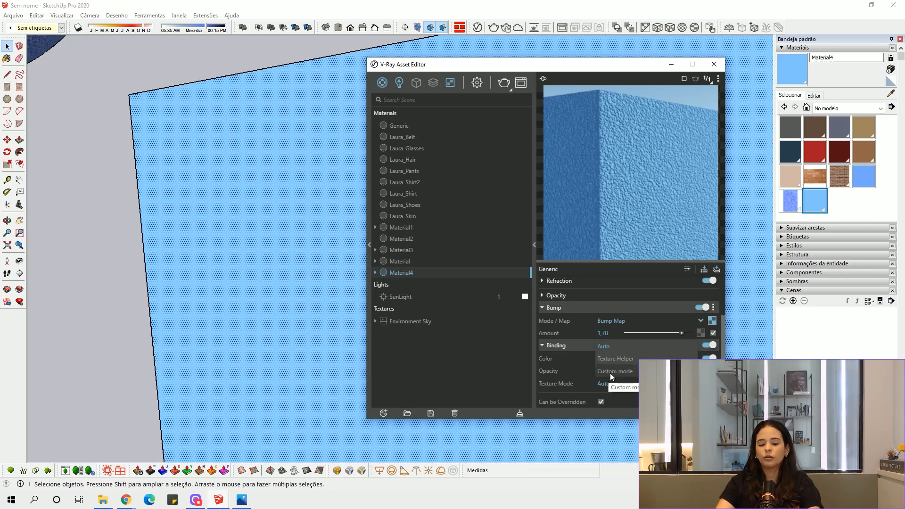
pyautogui.click(609, 372)
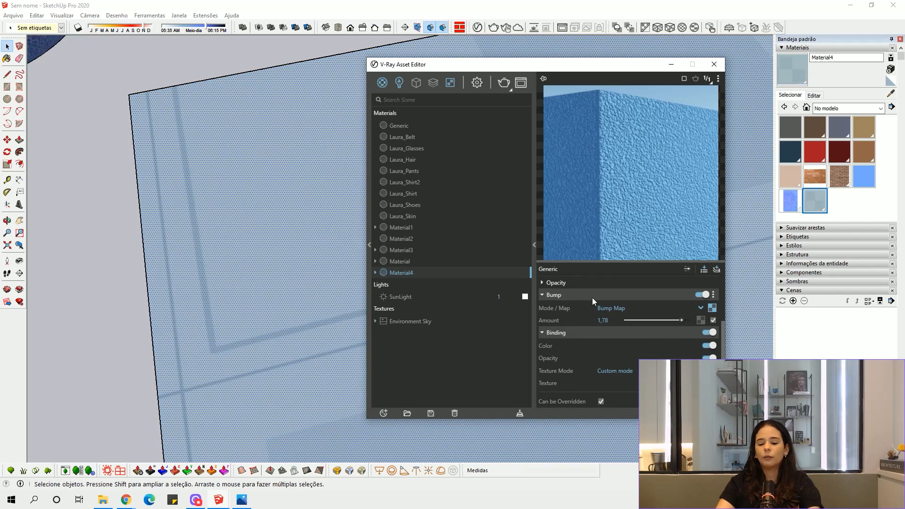
# Step: Assign the TEXTURA PAREDE image as a bitmap to the custom binding texture and return to the material's settings
pyautogui.scroll(-5, 263, 268)
pyautogui.scroll(4, 283, 254)
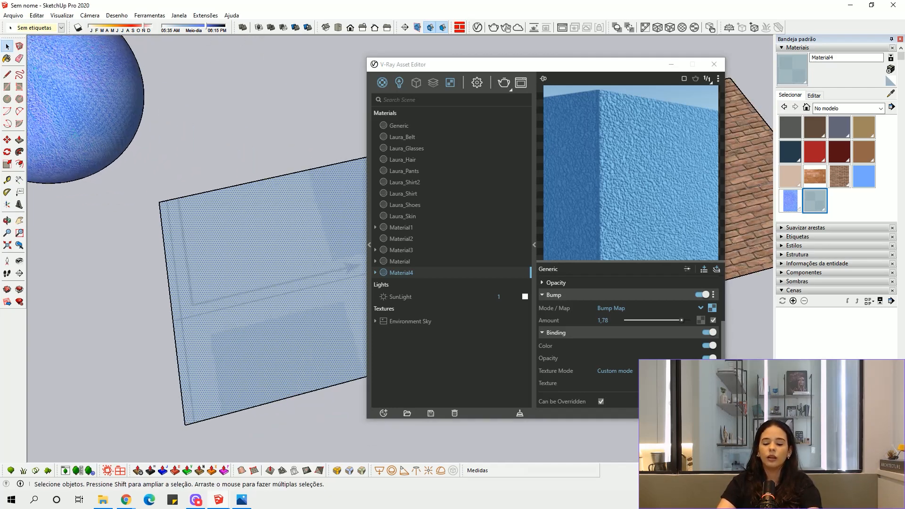
pyautogui.click(712, 383)
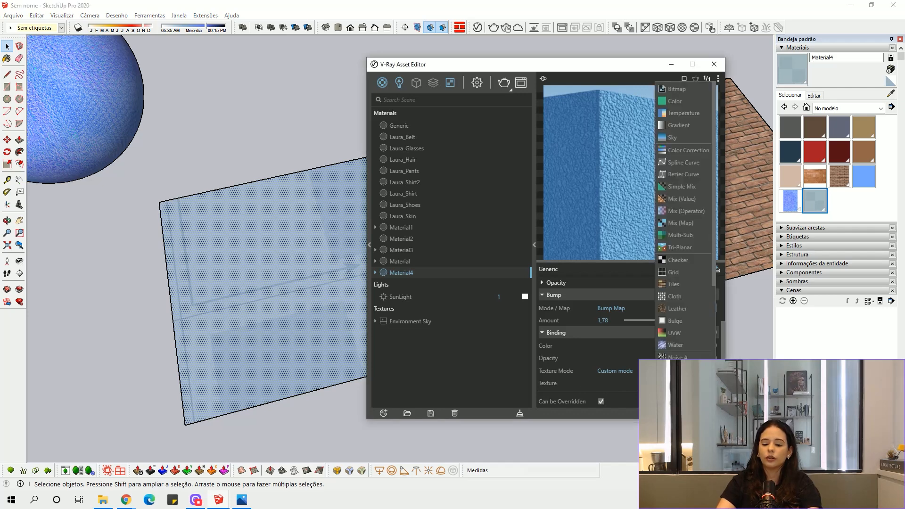
pyautogui.click(681, 89)
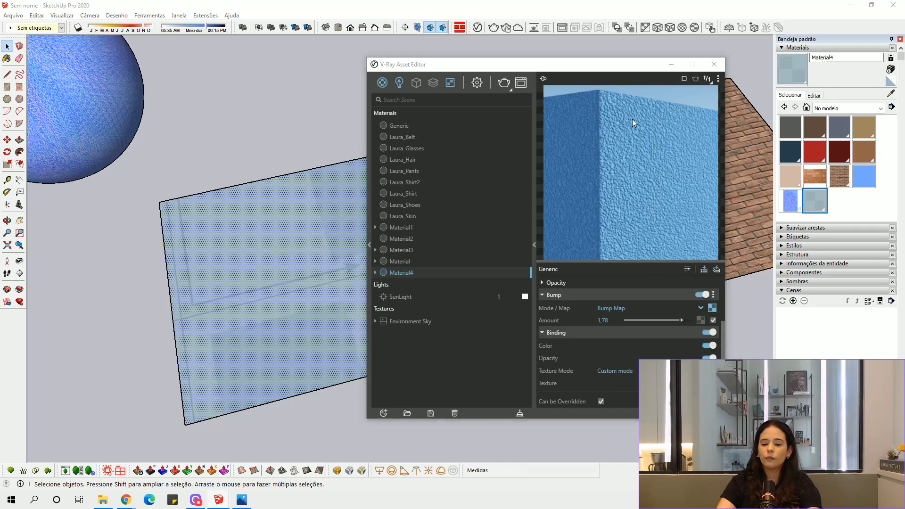
pyautogui.press('Return')
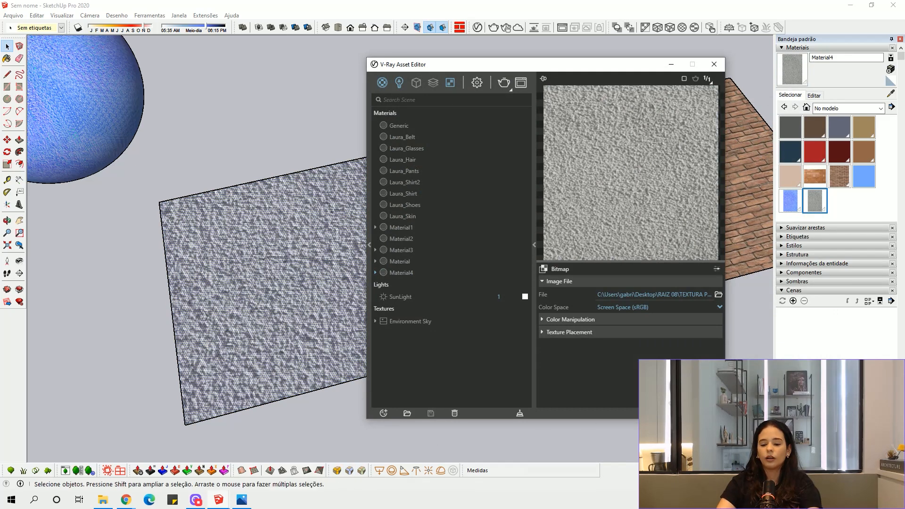
pyautogui.click(713, 413)
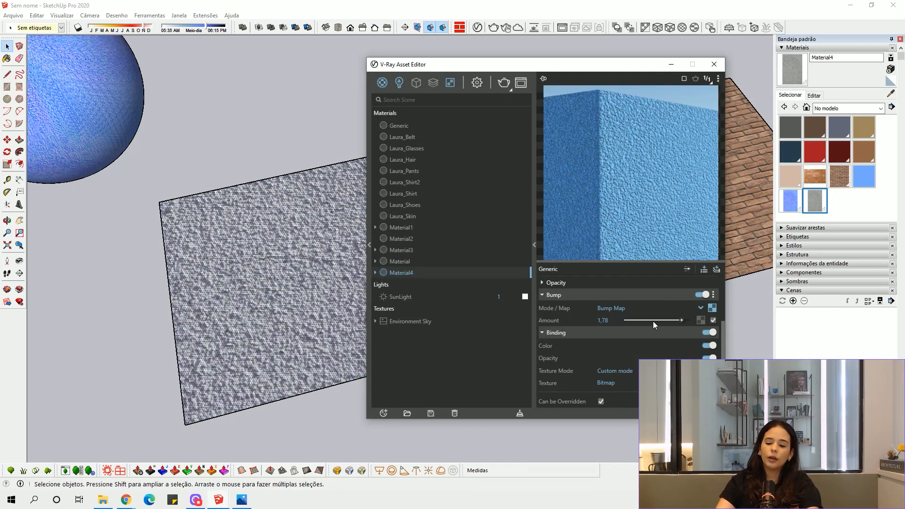
# Step: Check the material's diffuse settings against the texture shown on the rectangle, and close the V-Ray Asset Editor
pyautogui.scroll(3, 653, 318)
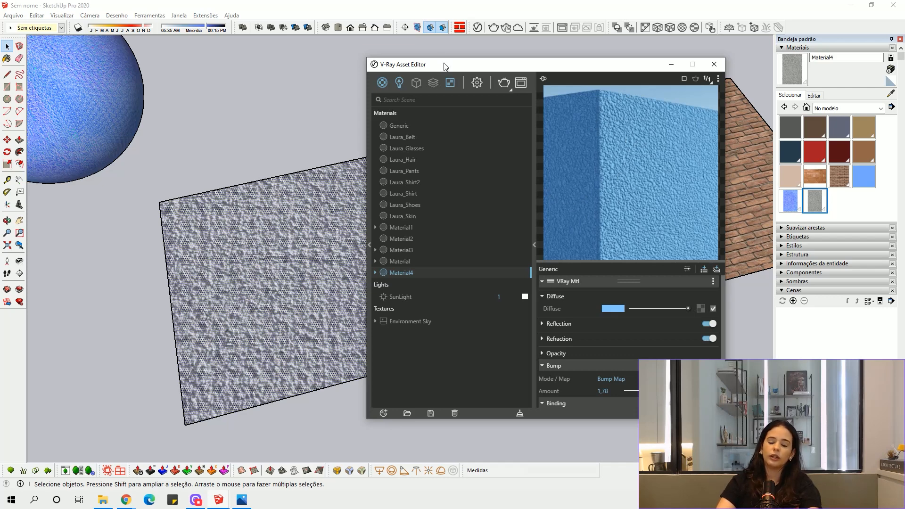
pyautogui.moveTo(451, 69); pyautogui.dragTo(599, 101)
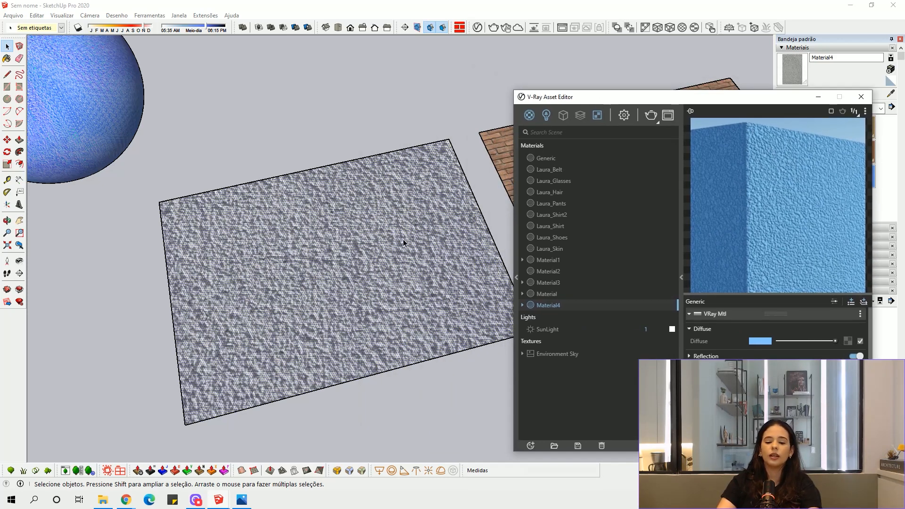
pyautogui.scroll(4, 283, 297)
pyautogui.scroll(2, 242, 327)
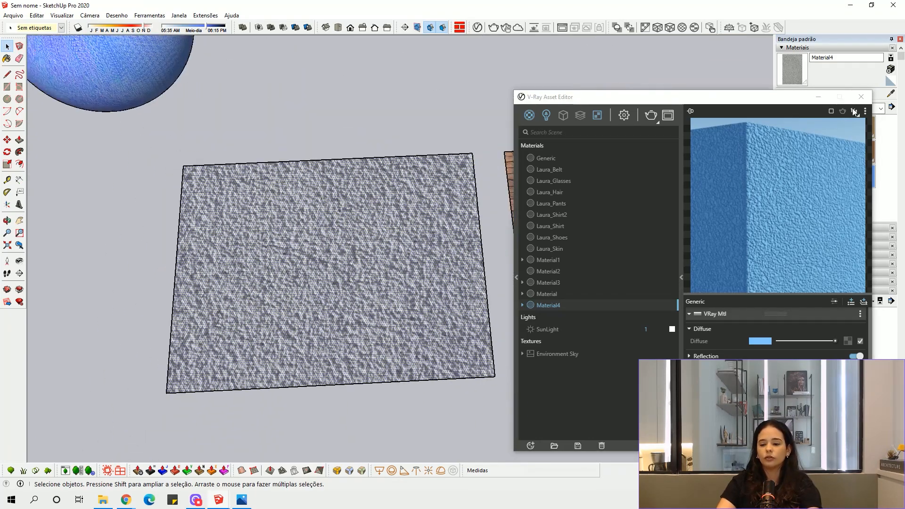
pyautogui.click(860, 97)
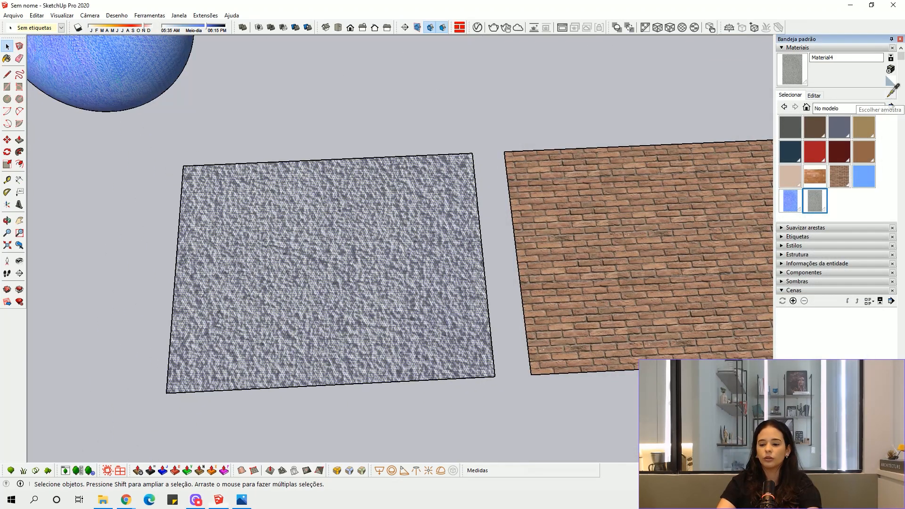
# Step: Try a texture width of 0.05 m for the material, set it to 0.1 m instead, and inspect the rectangle's tiling
pyautogui.press('b')
pyautogui.click(812, 96)
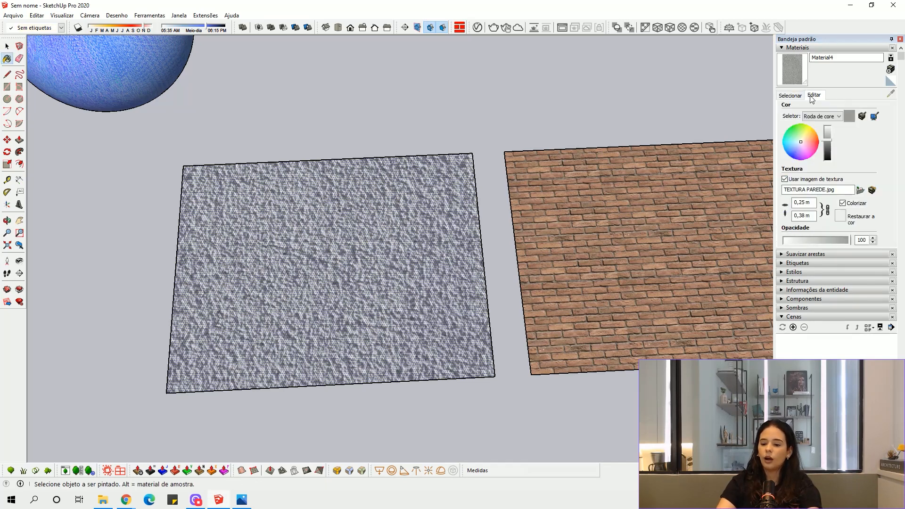
pyautogui.moveTo(806, 203); pyautogui.dragTo(803, 203)
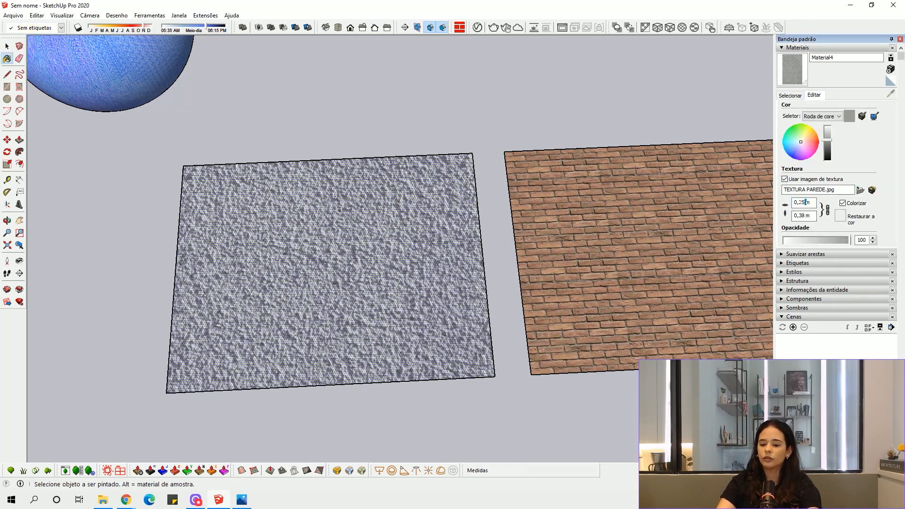
pyautogui.write('05')
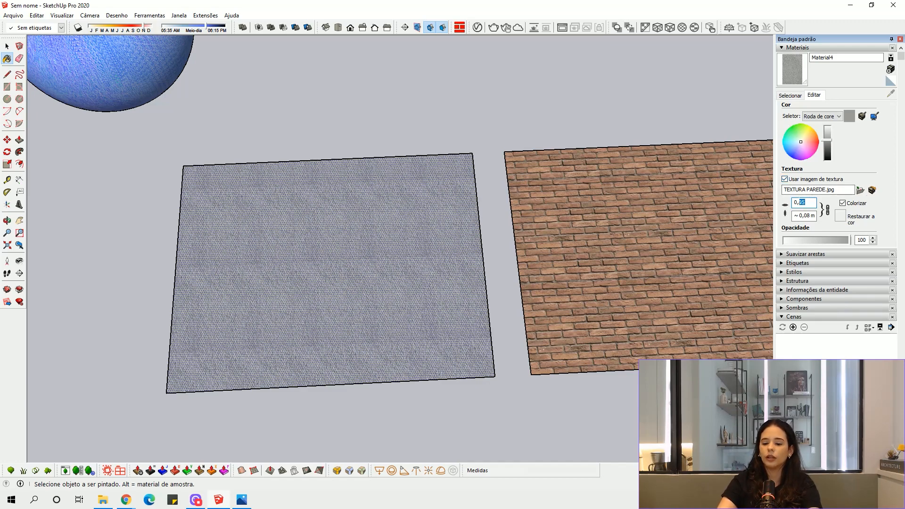
pyautogui.write('1')
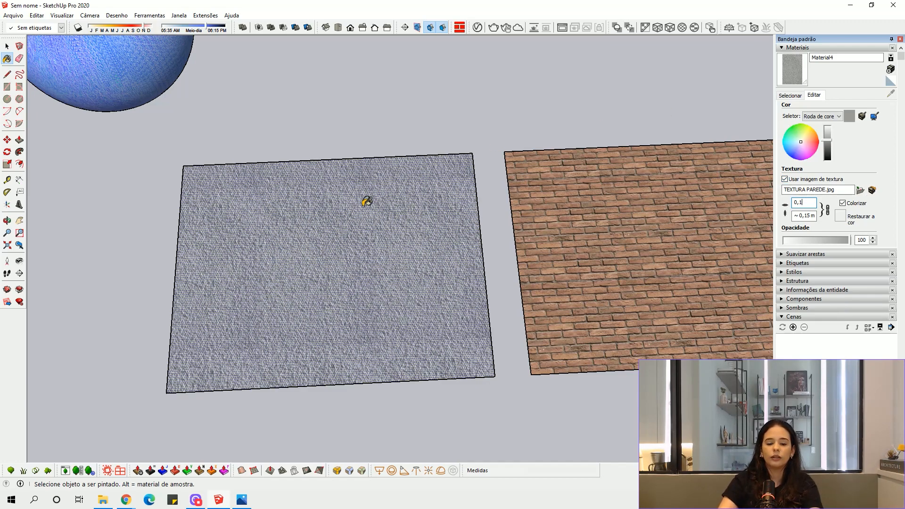
pyautogui.scroll(3, 310, 260)
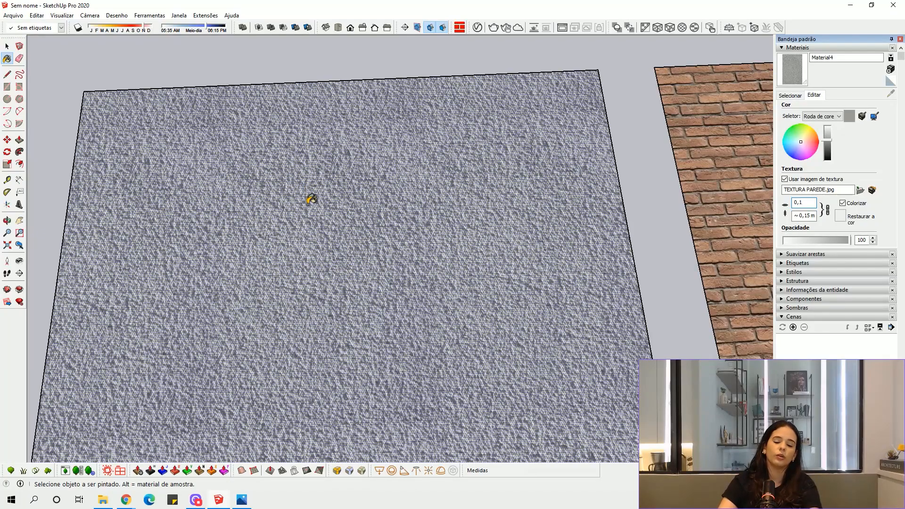
pyautogui.scroll(-3, 310, 199)
pyautogui.moveTo(451, 185); pyautogui.dragTo(394, 250, button='middle')
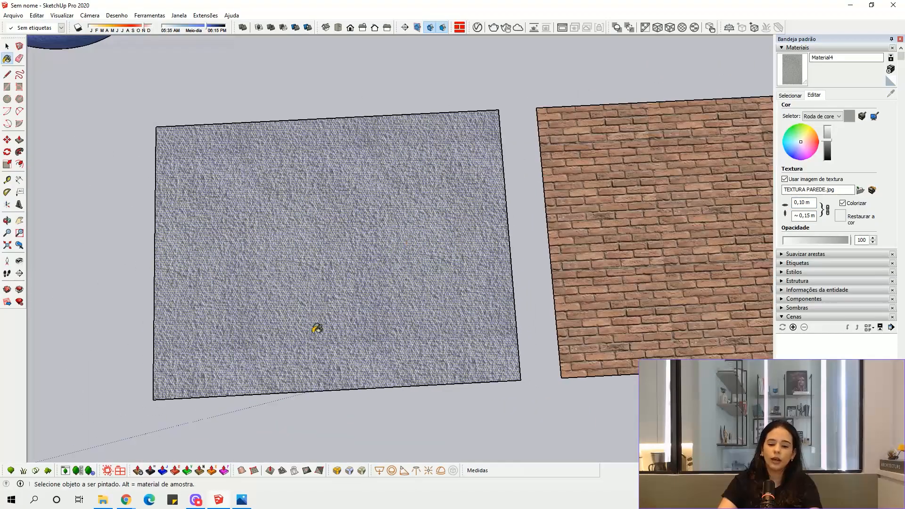
# Step: Compare Material4's blue relief preview in the V-Ray Asset Editor with the grey and brick textures shown on the rectangles
pyautogui.scroll(1, 332, 348)
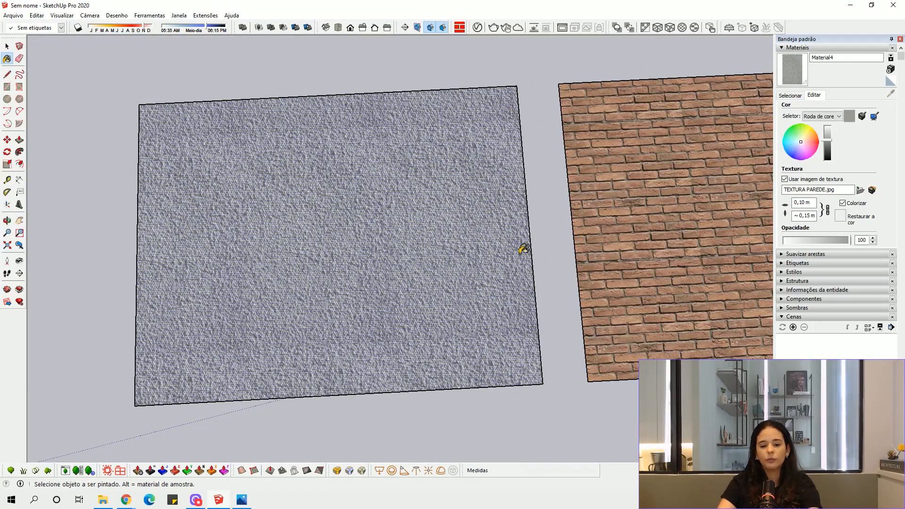
pyautogui.moveTo(412, 175)
pyautogui.mouseDown(button='middle')
pyautogui.moveTo(424, 182)
pyautogui.moveTo(404, 178)
pyautogui.mouseUp(button='middle')
pyautogui.scroll(-2, 404, 179)
pyautogui.click(478, 28)
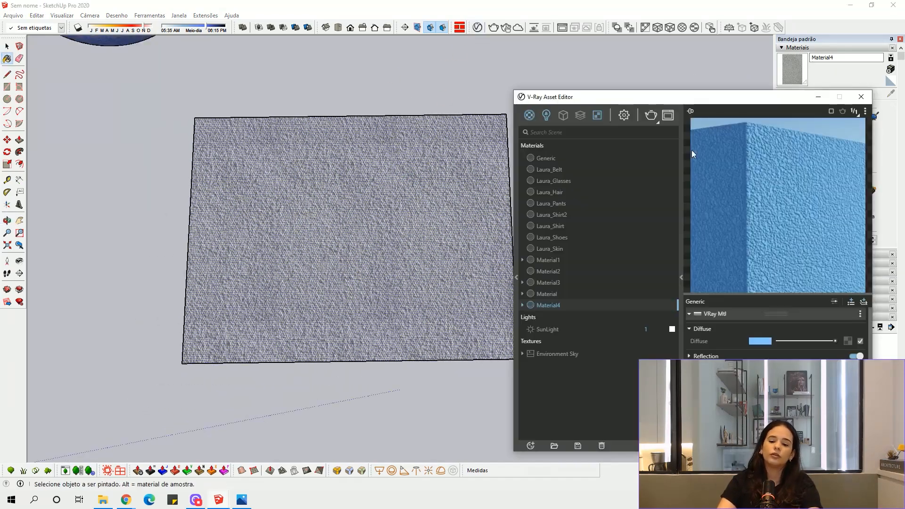
pyautogui.moveTo(747, 98); pyautogui.dragTo(609, 84)
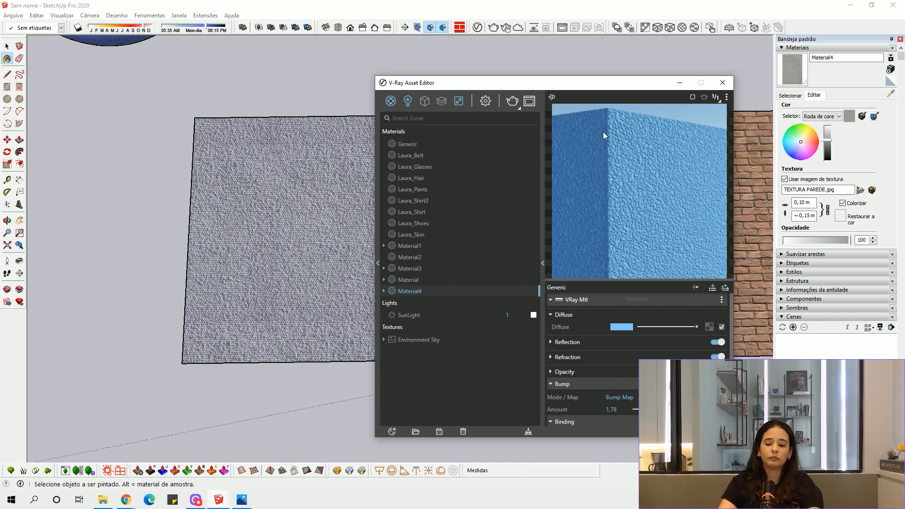
pyautogui.click(677, 84)
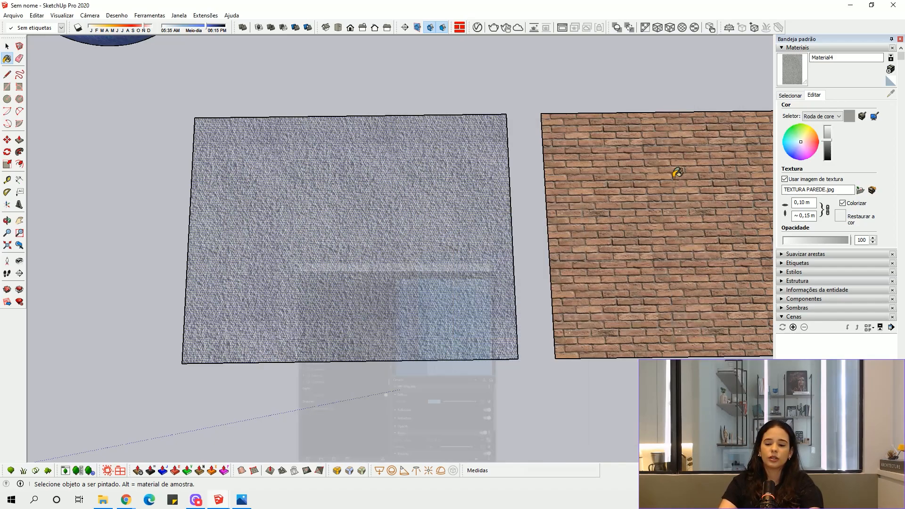
pyautogui.scroll(5, 542, 217)
pyautogui.press('o')
pyautogui.moveTo(514, 216); pyautogui.dragTo(495, 178)
pyautogui.press('space')
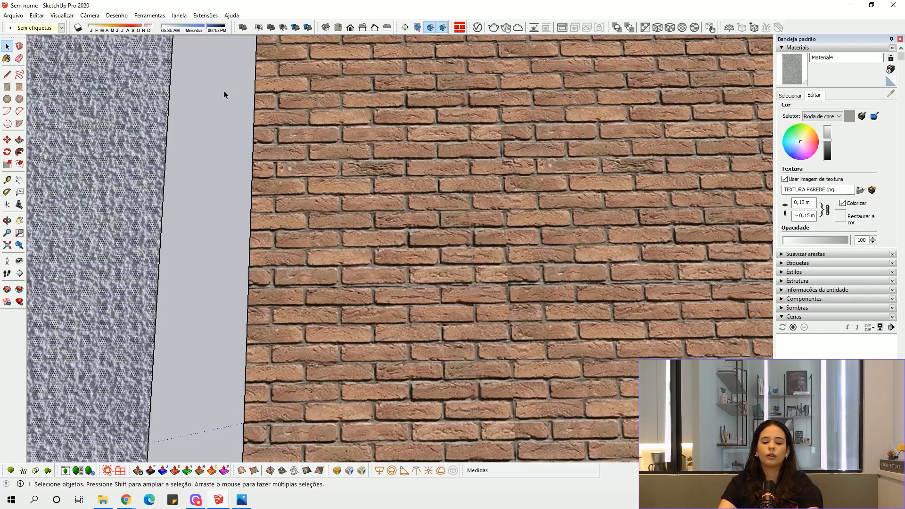
pyautogui.scroll(-6, 422, 171)
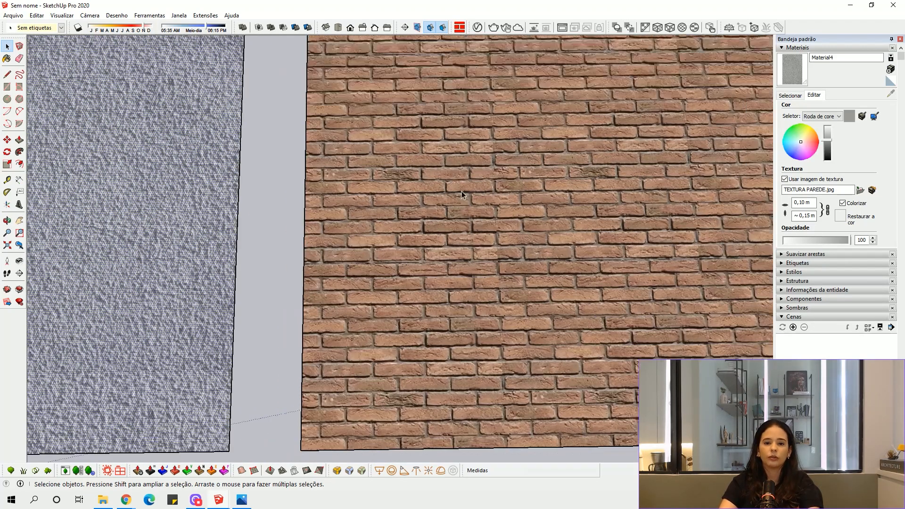
pyautogui.moveTo(417, 172); pyautogui.dragTo(485, 180, button='middle')
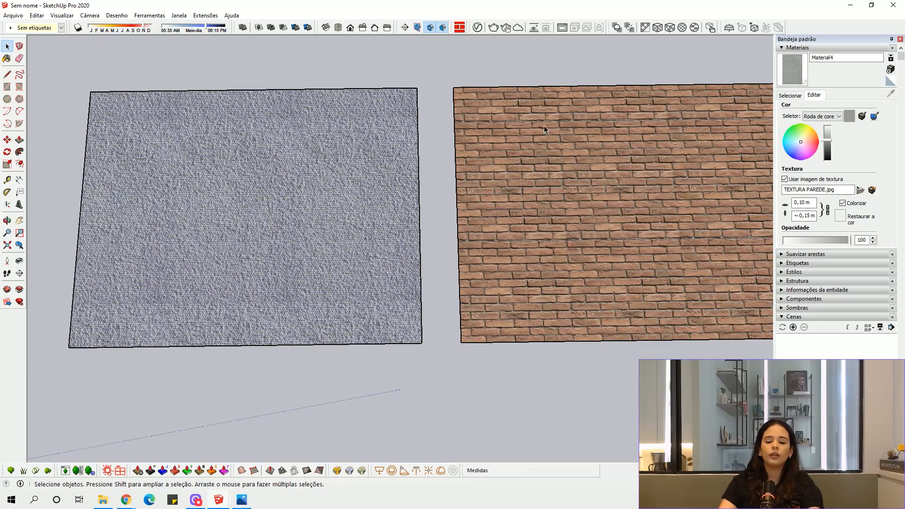
# Step: Paint the blue textured sphere with the grey relief material Material4
pyautogui.moveTo(600, 145); pyautogui.dragTo(543, 197, button='middle')
pyautogui.scroll(-3, 544, 197)
pyautogui.moveTo(389, 143); pyautogui.dragTo(315, 165, button='middle')
pyautogui.scroll(3, 335, 171)
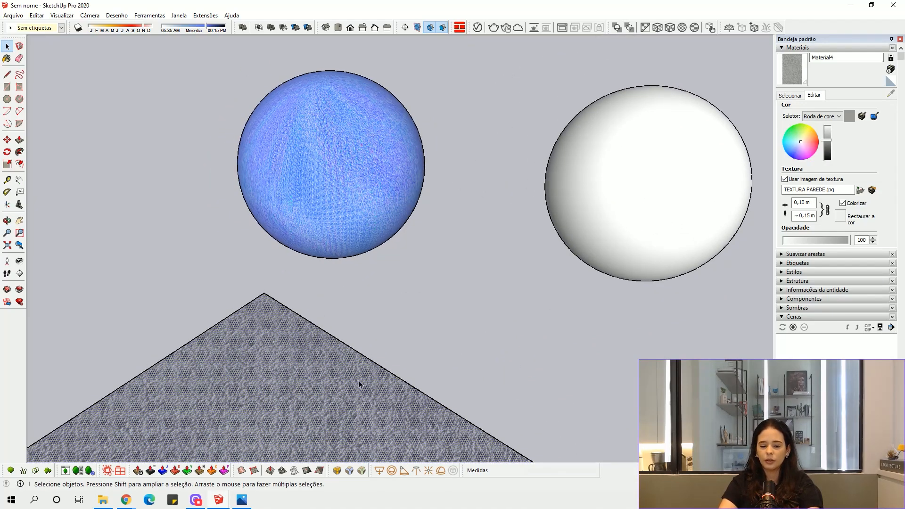
pyautogui.click(790, 95)
pyautogui.press('b')
pyautogui.click(361, 190)
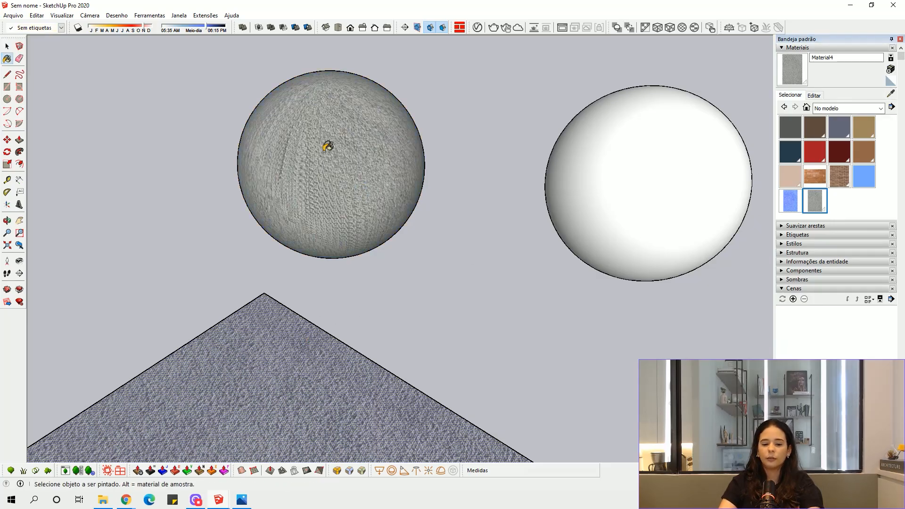
# Step: Examine how the relief texture wraps around the painted sphere and where it distorts
pyautogui.scroll(5, 329, 152)
pyautogui.press('space')
pyautogui.moveTo(274, 305); pyautogui.dragTo(483, 52, button='middle')
pyautogui.moveTo(467, 264); pyautogui.dragTo(393, 274, button='middle')
pyautogui.scroll(-5, 396, 342)
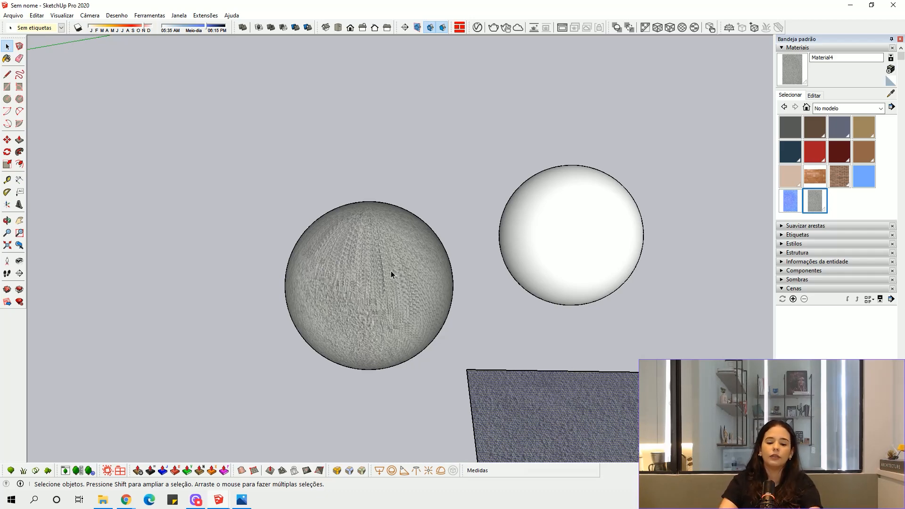
pyautogui.scroll(3, 391, 271)
pyautogui.moveTo(352, 250); pyautogui.dragTo(361, 341, button='middle')
# Step: Open the painted sphere's group, select all its connected geometry to examine the facets behind the texture, and leave the group
pyautogui.click(364, 339)
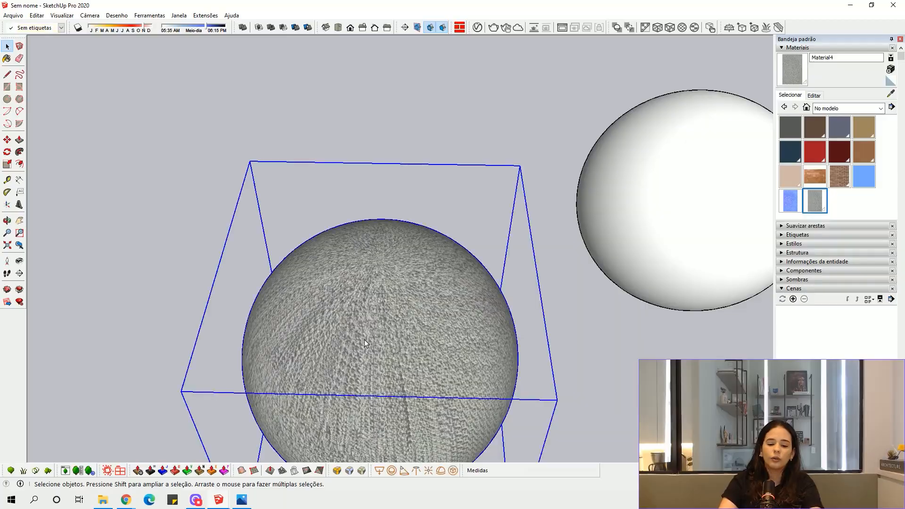
pyautogui.doubleClick(364, 339)
pyautogui.tripleClick(364, 339)
pyautogui.scroll(5, 364, 339)
pyautogui.moveTo(356, 335); pyautogui.dragTo(373, 287, button='middle')
pyautogui.scroll(-5, 373, 288)
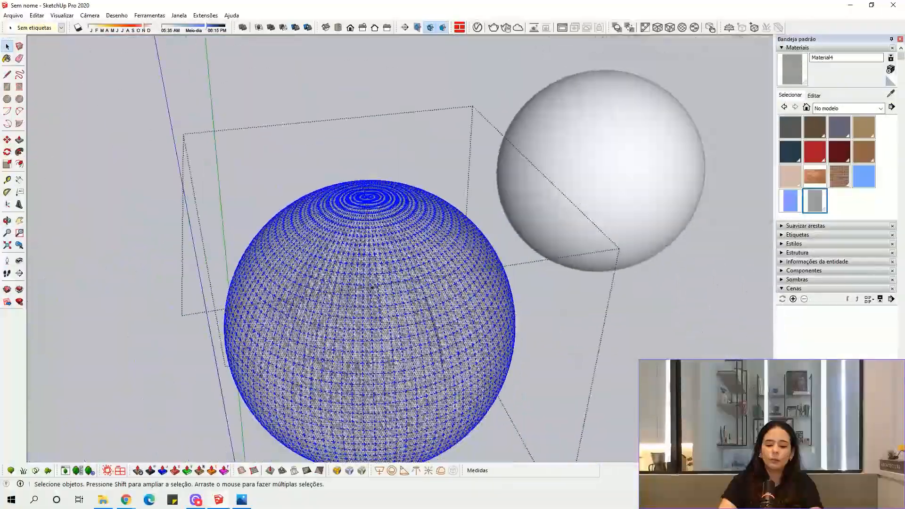
pyautogui.click(329, 180)
pyautogui.scroll(4, 343, 341)
pyautogui.moveTo(343, 344); pyautogui.dragTo(306, 285, button='middle')
pyautogui.scroll(-5, 306, 285)
pyautogui.moveTo(230, 224); pyautogui.dragTo(236, 247, button='middle')
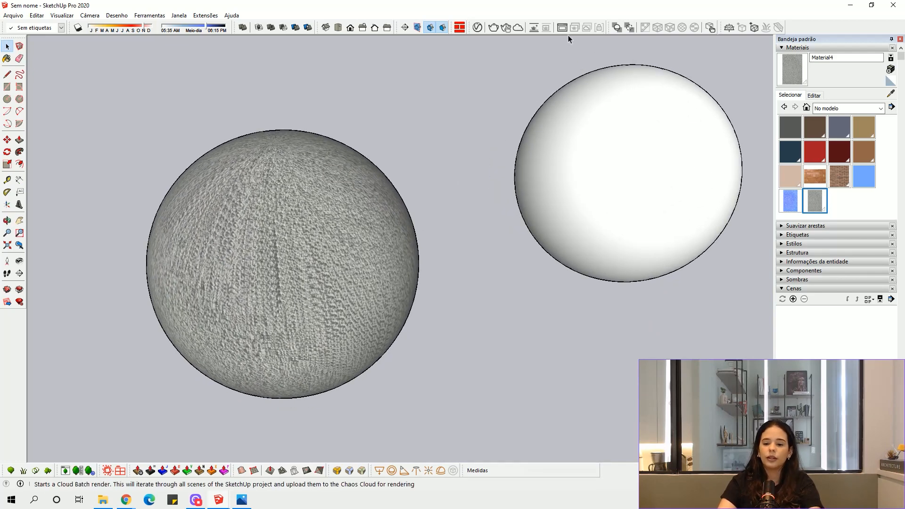
# Step: Undock the V-Ray Utilities toolbar over the model and select the painted sphere
pyautogui.moveTo(605, 27); pyautogui.dragTo(433, 96)
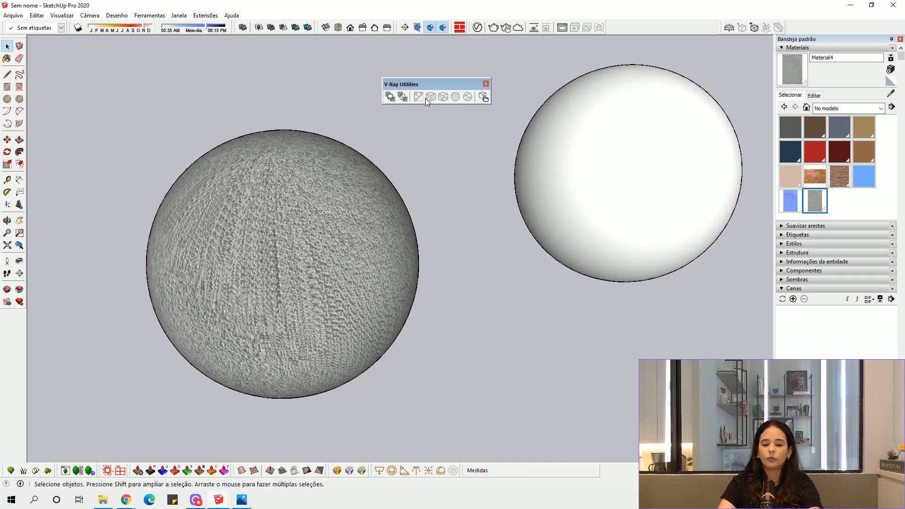
pyautogui.keyDown('shift'); pyautogui.moveTo(377, 132); pyautogui.dragTo(413, 121, button='middle'); pyautogui.keyUp('shift')
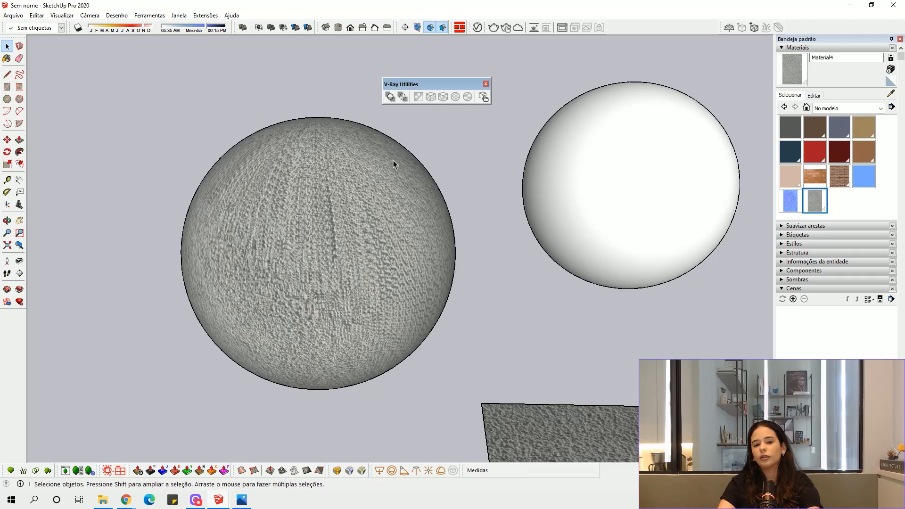
pyautogui.keyDown('shift'); pyautogui.moveTo(365, 161); pyautogui.dragTo(349, 210, button='middle'); pyautogui.keyUp('shift')
pyautogui.click(340, 205)
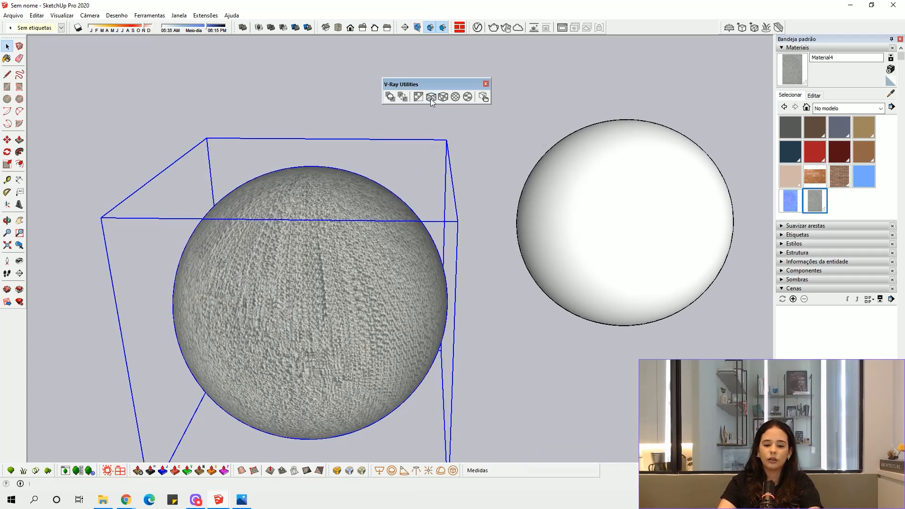
# Step: Try V-Ray's spherical projection and another projection mode on the selected sphere's texture
pyautogui.click(455, 97)
pyautogui.moveTo(341, 259); pyautogui.dragTo(325, 326, button='middle')
pyautogui.scroll(3, 315, 323)
pyautogui.click(457, 98)
pyautogui.scroll(4, 405, 116)
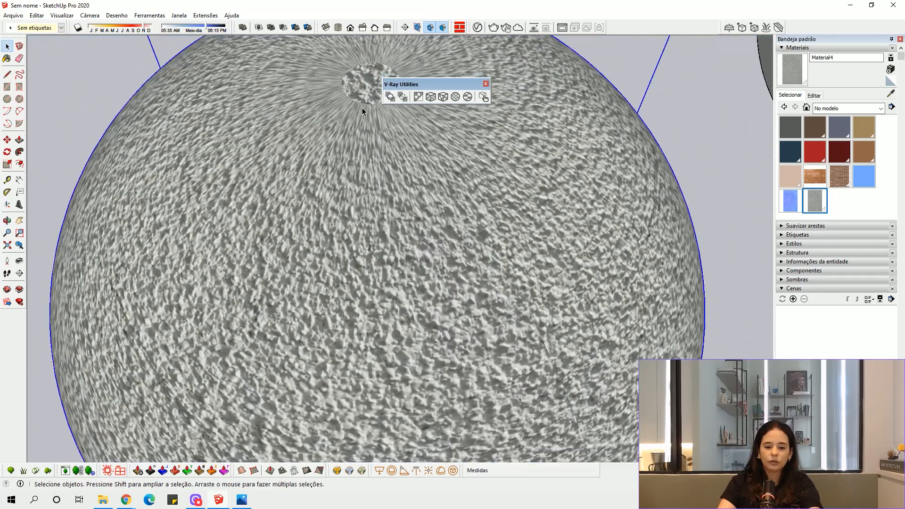
pyautogui.click(445, 100)
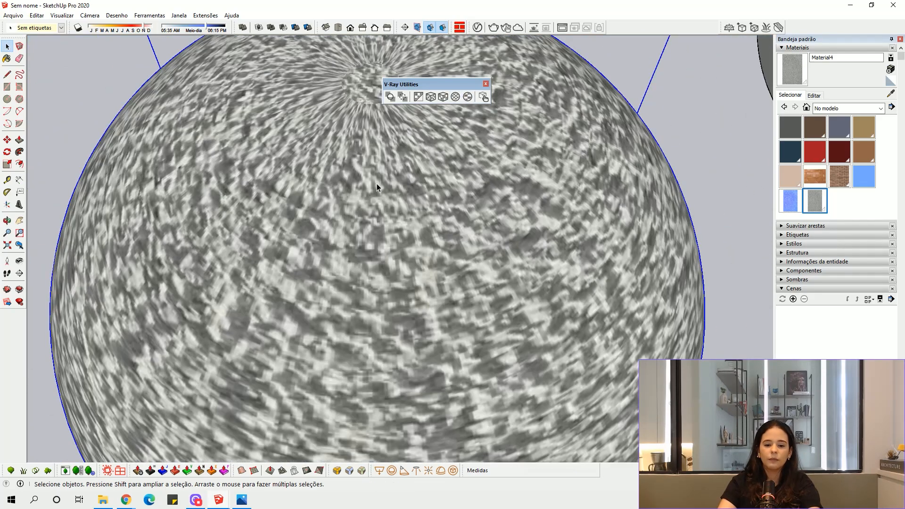
pyautogui.scroll(-3, 376, 187)
pyautogui.moveTo(376, 186); pyautogui.dragTo(447, 187, button='middle')
pyautogui.click(445, 98)
# Step: Apply V-Ray's tri-planar world projection to the sphere's texture and clear the selection
pyautogui.scroll(-1, 428, 168)
pyautogui.scroll(-3, 176, 190)
pyautogui.scroll(-2, 176, 191)
pyautogui.click(431, 98)
pyautogui.click(411, 163)
# Step: Sample the grey relief material from the model and paint the white sphere with it
pyautogui.click(890, 94)
pyautogui.moveTo(349, 324); pyautogui.dragTo(468, 299, button='middle')
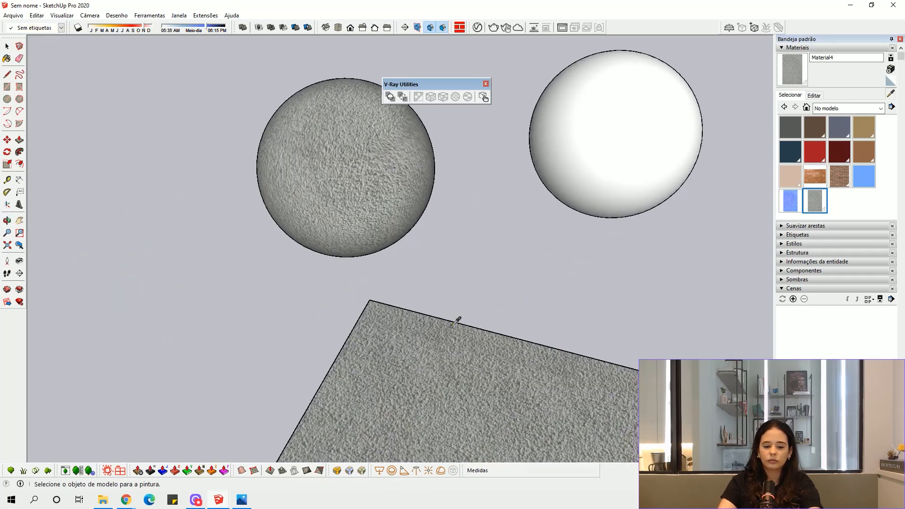
pyautogui.click(594, 136)
pyautogui.press('space')
# Step: Select the second sphere and compare its default texture mapping with the projected texture on the first sphere
pyautogui.click(609, 177)
pyautogui.moveTo(608, 177); pyautogui.dragTo(527, 289, button='middle')
pyautogui.scroll(4, 472, 142)
pyautogui.moveTo(473, 141); pyautogui.dragTo(335, 235, button='middle')
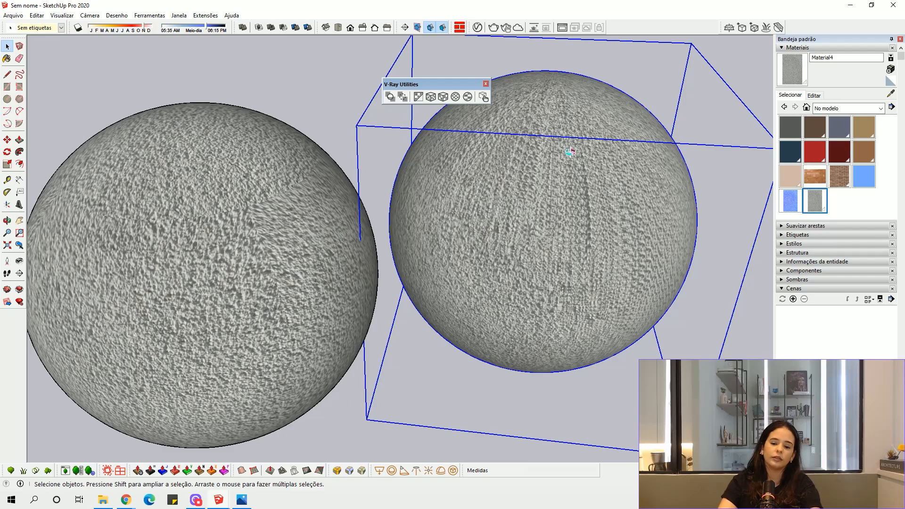
pyautogui.moveTo(572, 154); pyautogui.dragTo(410, 256, button='middle')
pyautogui.moveTo(600, 207); pyautogui.dragTo(517, 272, button='middle')
pyautogui.scroll(3, 573, 183)
pyautogui.scroll(-5, 423, 265)
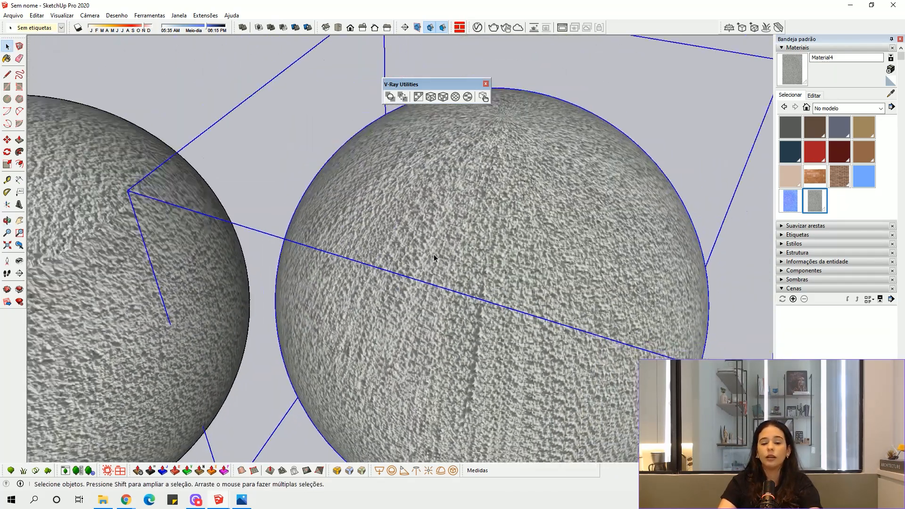
pyautogui.moveTo(260, 240); pyautogui.dragTo(428, 163, button='middle')
pyautogui.scroll(-3, 428, 163)
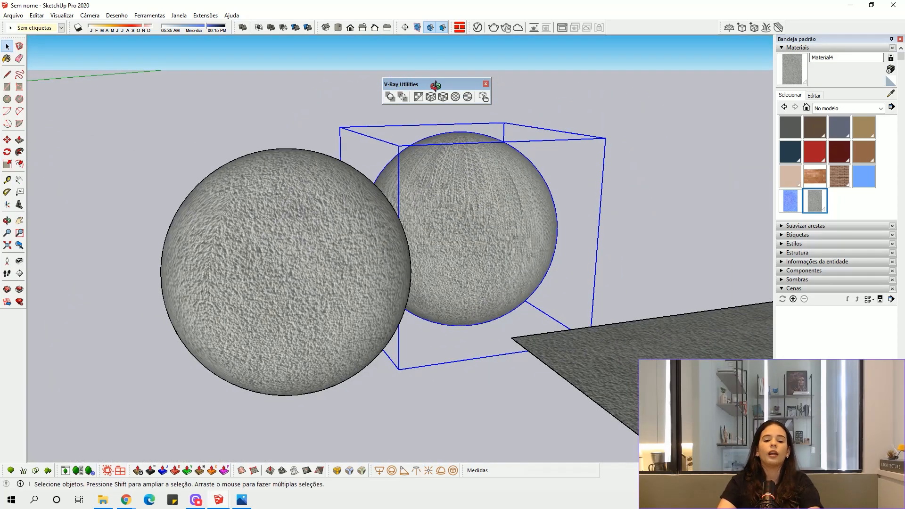
pyautogui.moveTo(428, 129); pyautogui.dragTo(285, 165, button='middle')
# Step: Dock the V-Ray Utilities toolbar back among the other toolbars and clear the sphere selection
pyautogui.moveTo(451, 83); pyautogui.dragTo(566, 64)
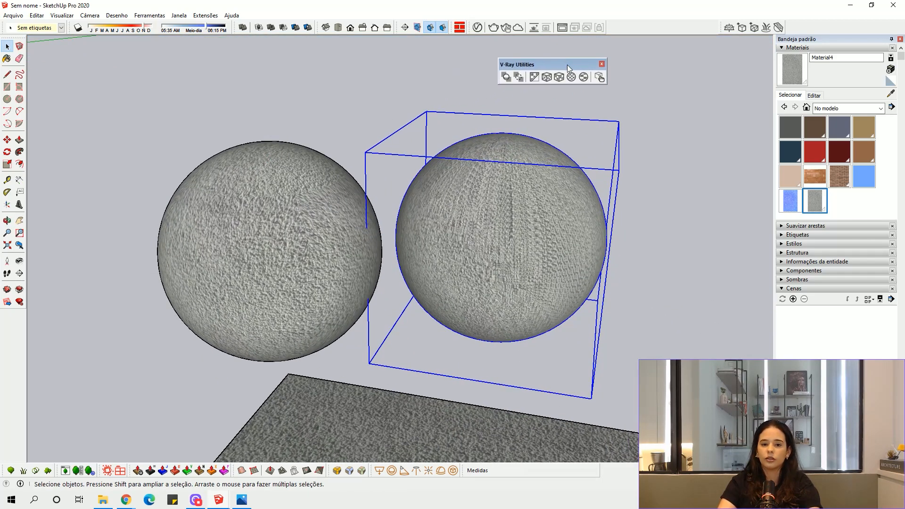
pyautogui.moveTo(555, 66); pyautogui.dragTo(669, 22)
pyautogui.click(588, 81)
pyautogui.moveTo(519, 142); pyautogui.dragTo(336, 271, button='middle')
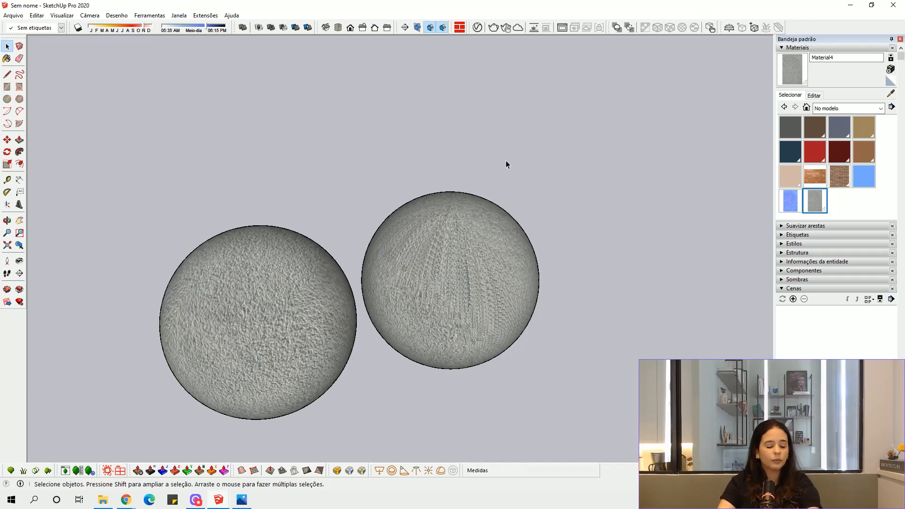
# Step: Create a plain black material named PRETO, starting from the default material
pyautogui.moveTo(495, 170); pyautogui.dragTo(392, 248, button='middle')
pyautogui.scroll(3, 392, 247)
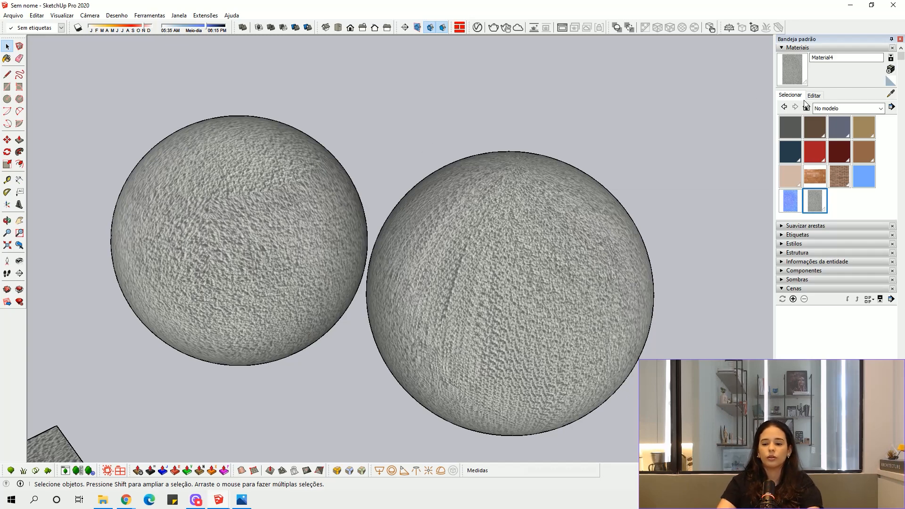
pyautogui.click(890, 81)
pyautogui.click(889, 69)
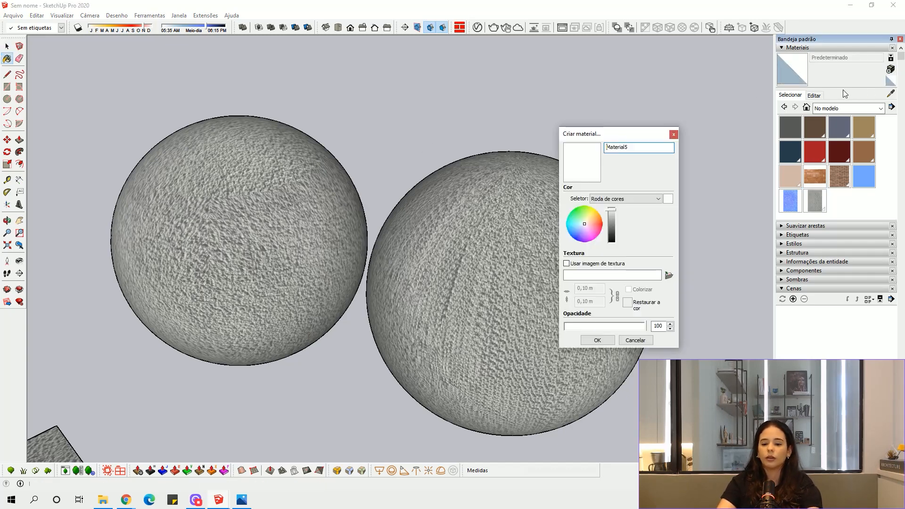
pyautogui.moveTo(638, 144); pyautogui.dragTo(554, 145)
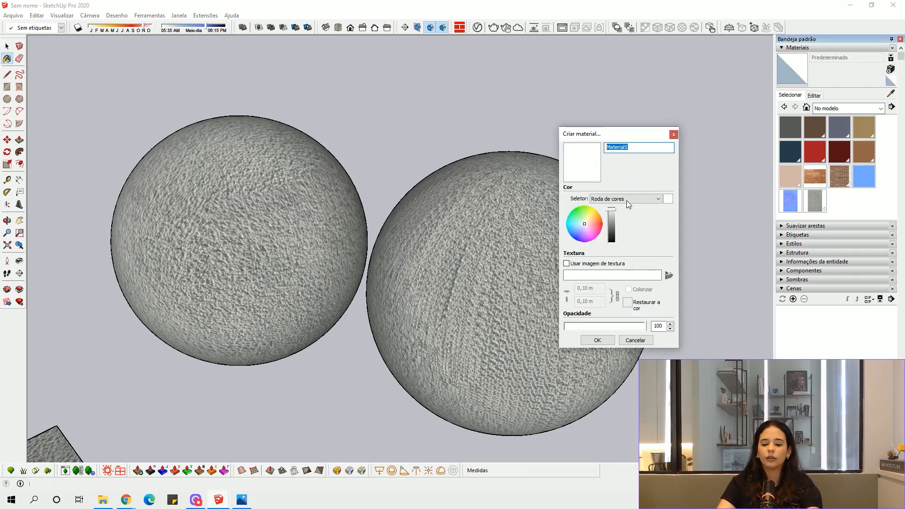
pyautogui.write('PRETO')
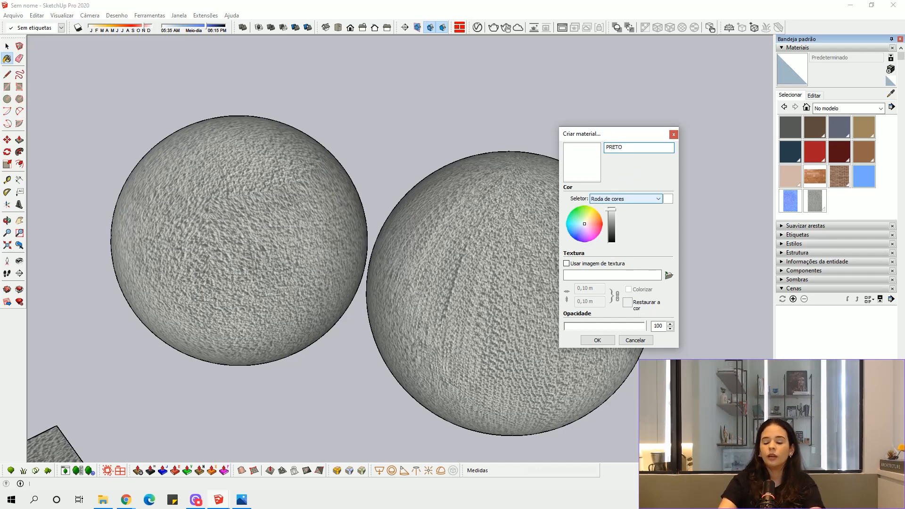
pyautogui.moveTo(612, 213); pyautogui.dragTo(619, 256)
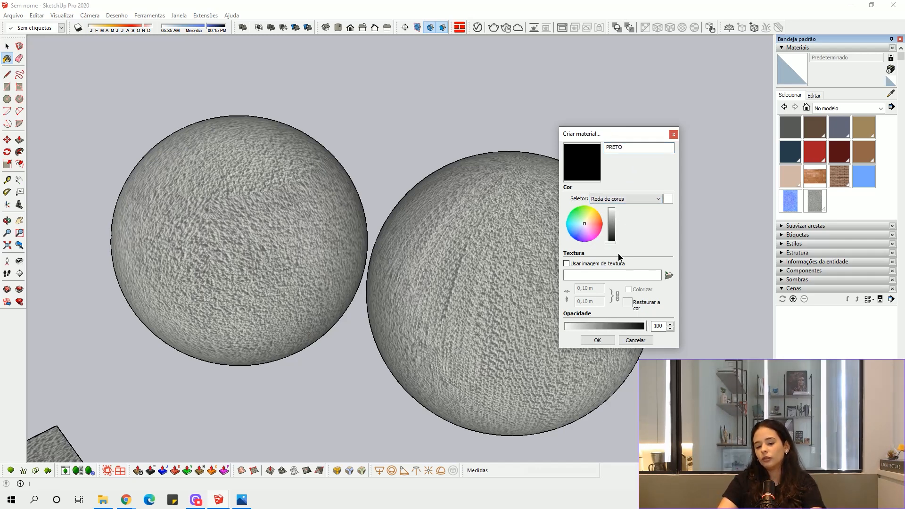
pyautogui.click(596, 339)
# Step: Paint the second sphere with PRETO and load that material's settings in the V-Ray Asset Editor
pyautogui.click(559, 289)
pyautogui.moveTo(559, 289)
pyautogui.mouseDown(button='middle')
pyautogui.moveTo(511, 252)
pyautogui.moveTo(480, 210)
pyautogui.moveTo(477, 115)
pyautogui.mouseUp(button='middle')
pyautogui.click(477, 27)
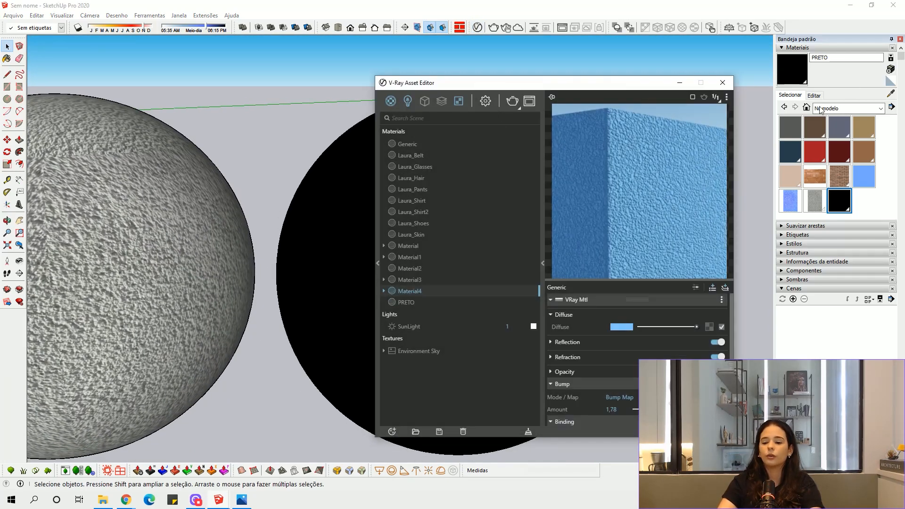
pyautogui.click(839, 201)
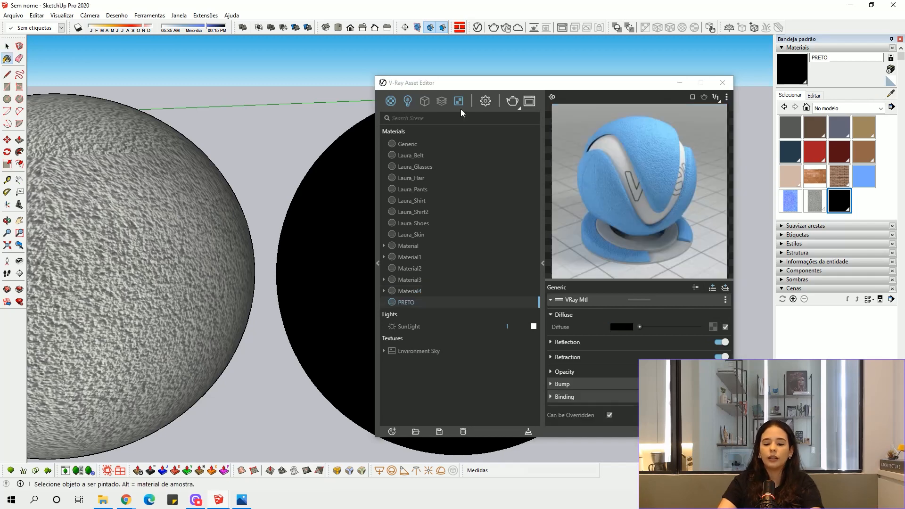
# Step: Frame both spheres in the view, start a V-Ray render, and place the frame buffer beside the Asset Editor
pyautogui.moveTo(509, 84); pyautogui.dragTo(52, 48)
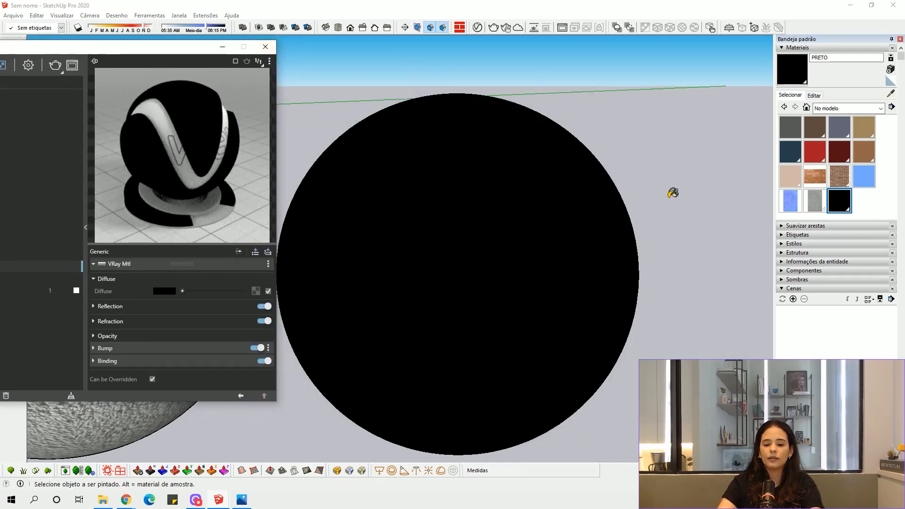
pyautogui.scroll(-3, 667, 189)
pyautogui.scroll(1, 584, 207)
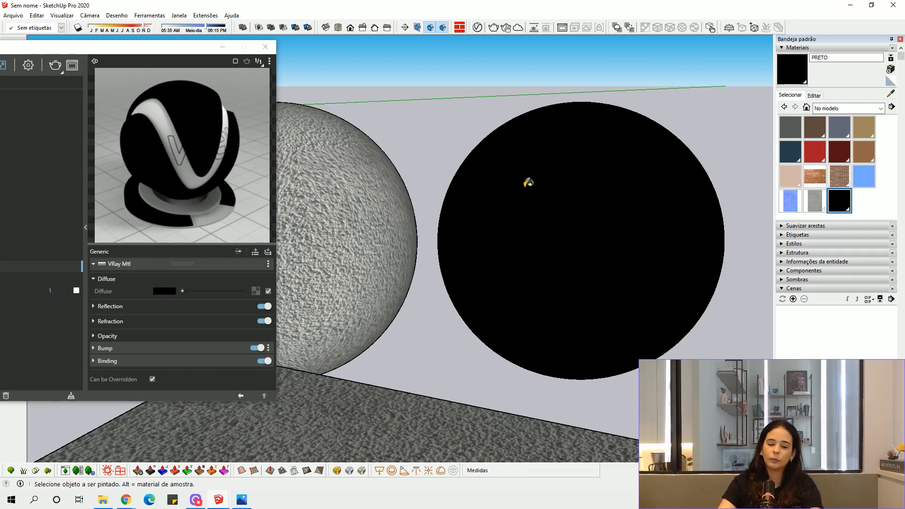
pyautogui.moveTo(175, 50); pyautogui.dragTo(350, 68)
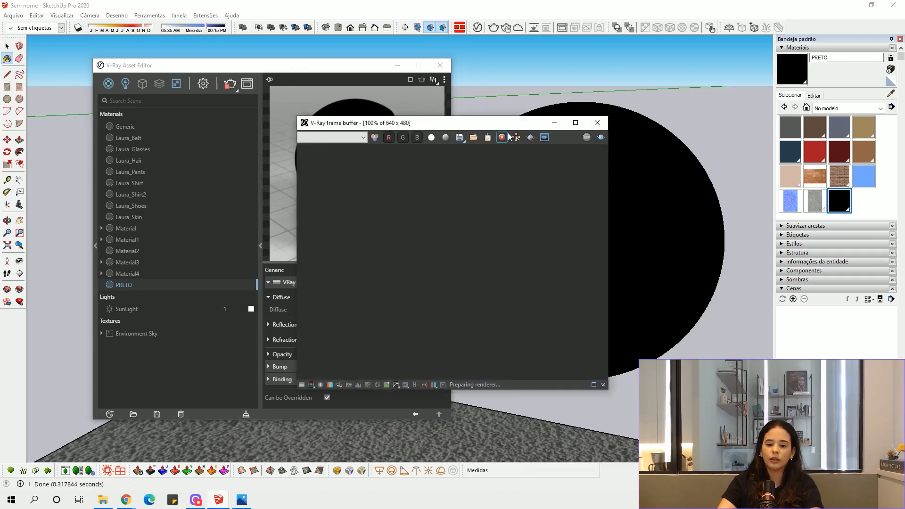
pyautogui.moveTo(497, 126); pyautogui.dragTo(610, 102)
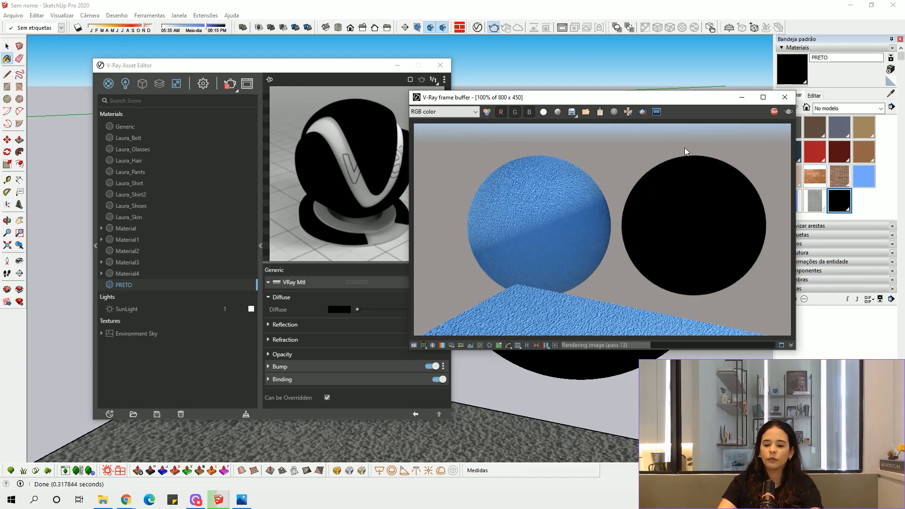
# Step: Move the render window clear of the spheres, minimise the Asset Editor, and create a dark grey material from the default material
pyautogui.moveTo(676, 99); pyautogui.dragTo(731, 304)
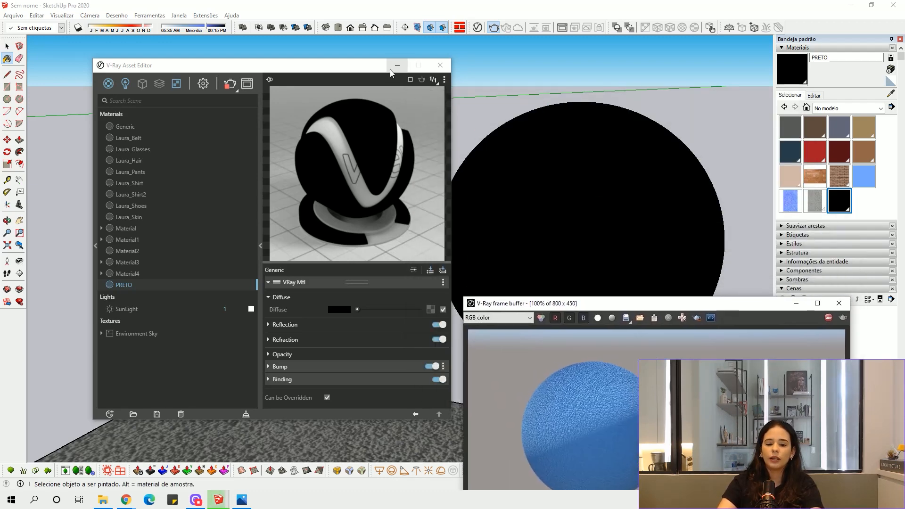
pyautogui.click(398, 65)
pyautogui.click(889, 69)
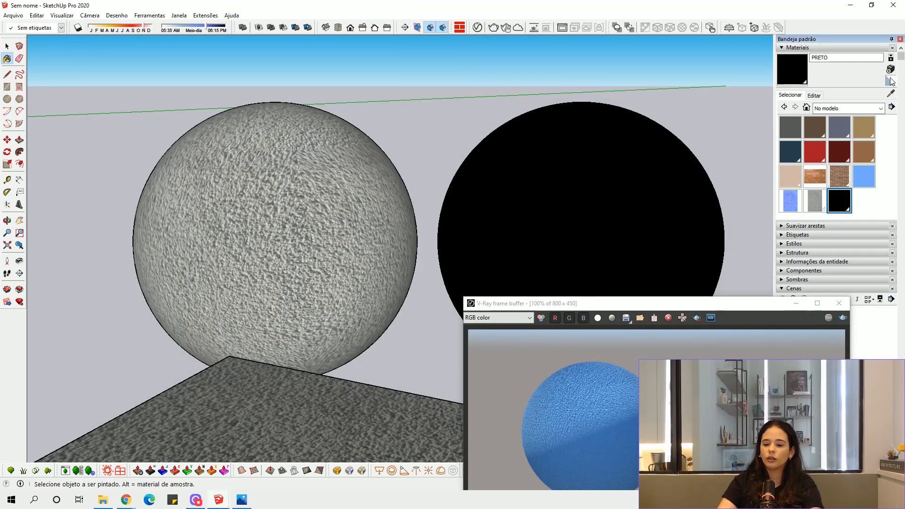
pyautogui.moveTo(613, 216); pyautogui.dragTo(621, 238)
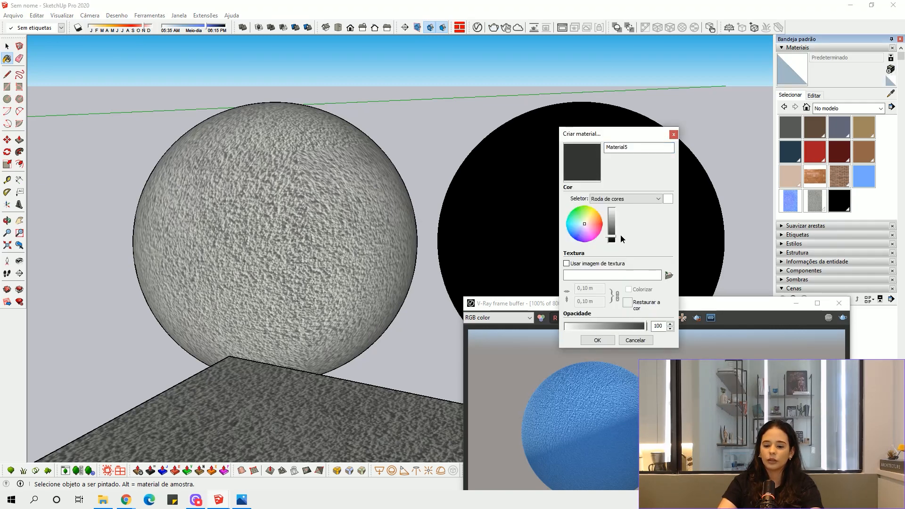
pyautogui.click(597, 340)
# Step: Paint all faces of the first sphere with the dark grey material and clear the selection
pyautogui.press('space')
pyautogui.tripleClick(312, 212)
pyautogui.press('b')
pyautogui.click(365, 157)
pyautogui.press('space')
pyautogui.click(482, 96)
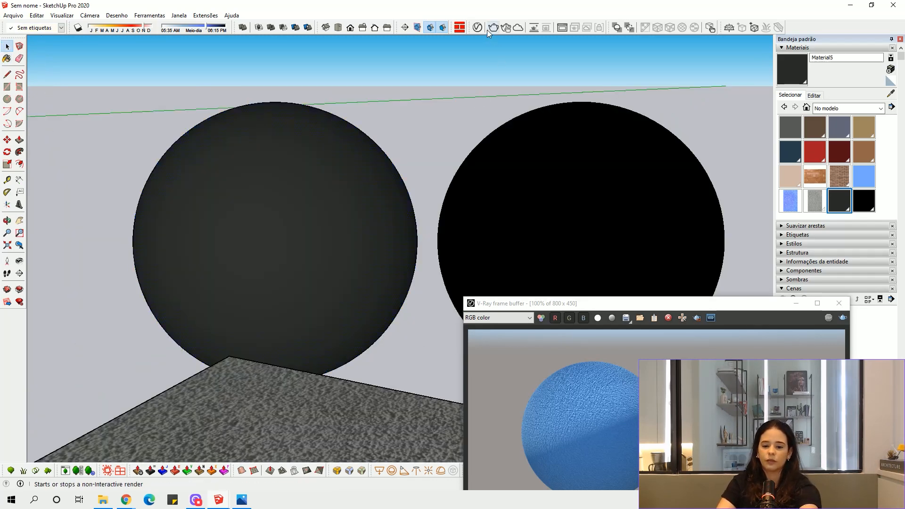
# Step: Render the dark grey and black spheres again and reposition the frame buffer so the whole image can be seen
pyautogui.moveTo(641, 305); pyautogui.dragTo(615, 181)
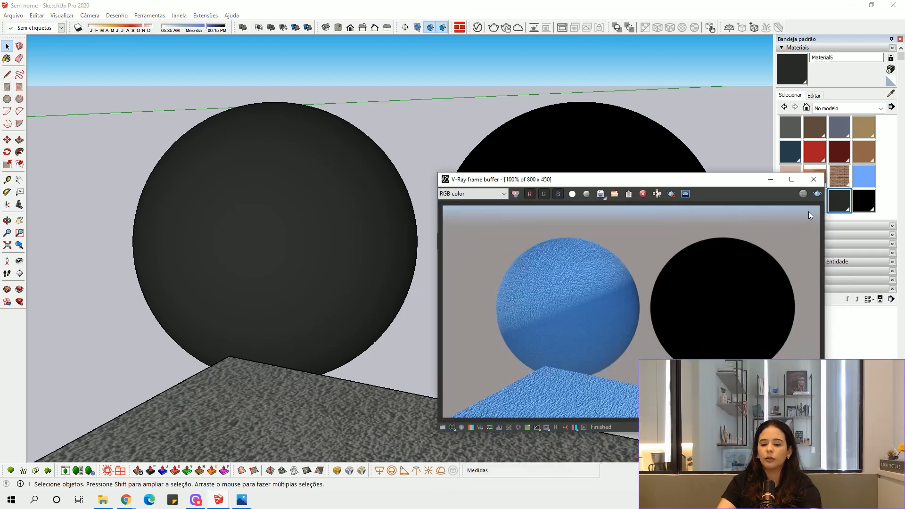
pyautogui.click(816, 194)
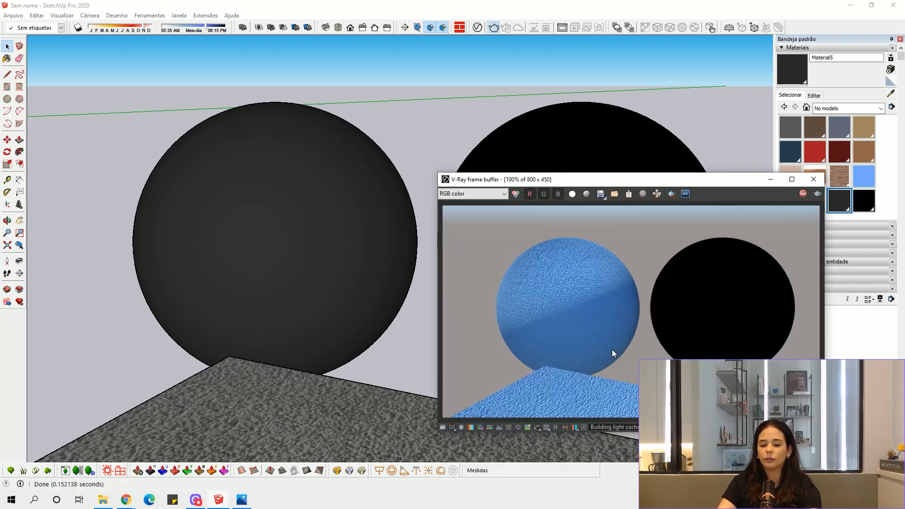
pyautogui.moveTo(608, 179); pyautogui.dragTo(567, 114)
# Step: Delete the textured plane in front of the spheres and re-render the scene
pyautogui.click(276, 414)
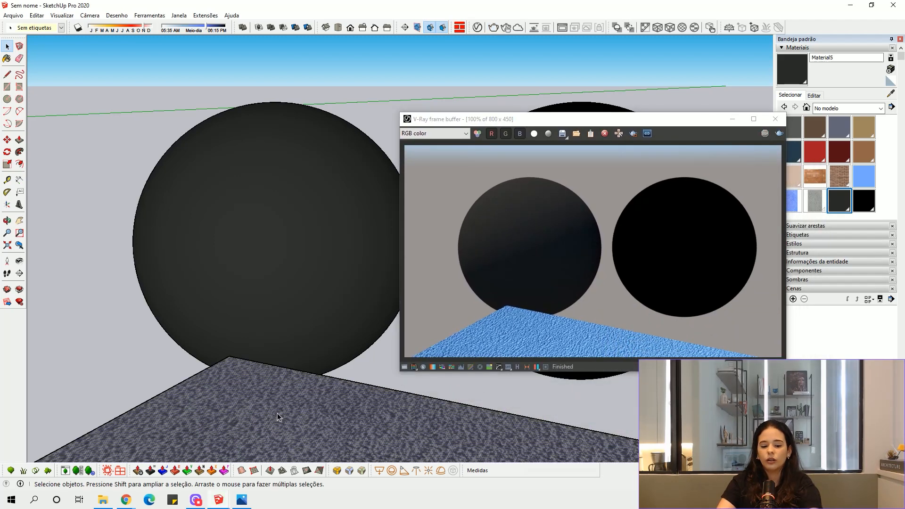
pyautogui.click(277, 407)
pyautogui.press('Delete')
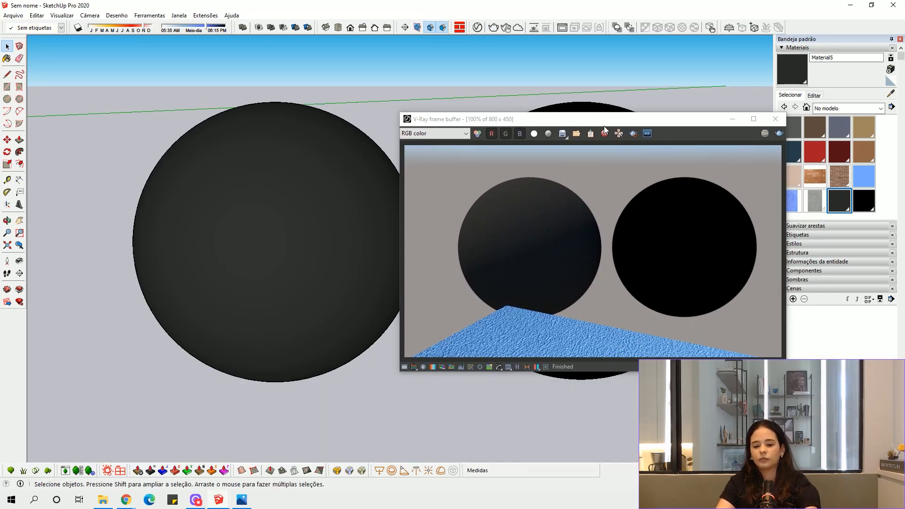
pyautogui.click(640, 237)
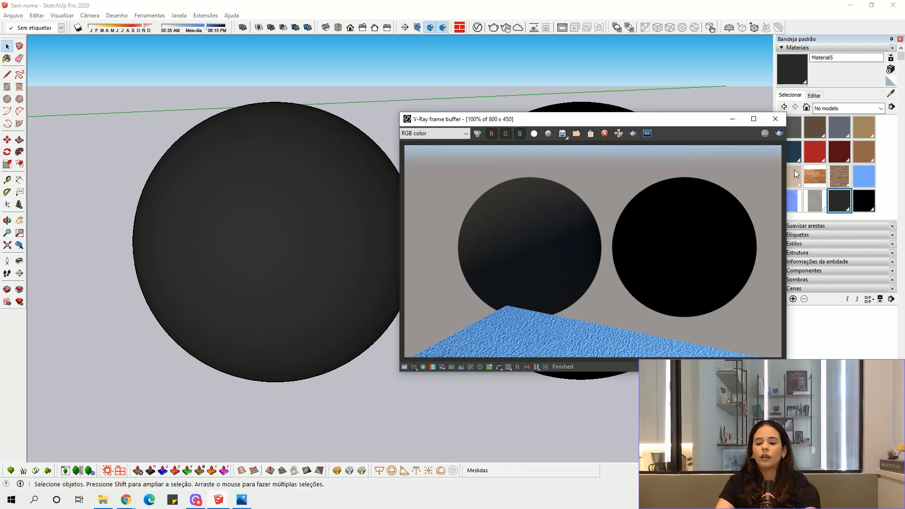
pyautogui.click(778, 133)
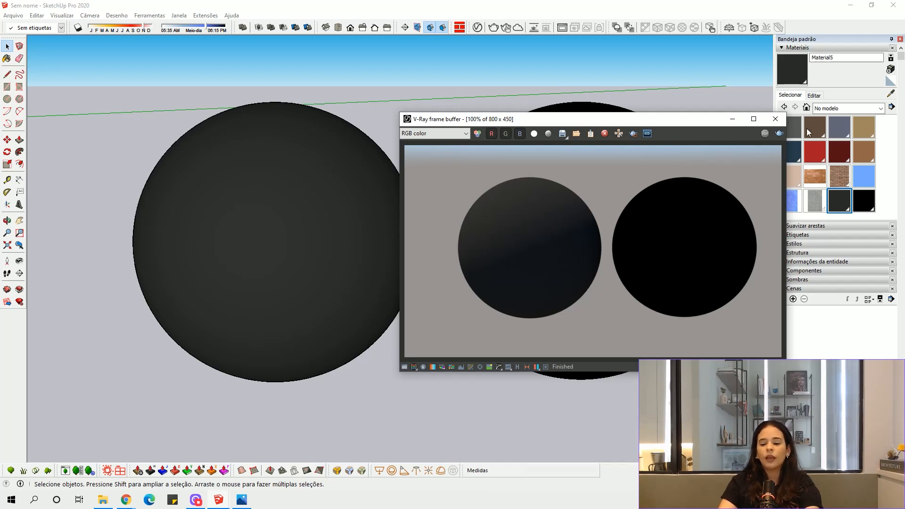
# Step: Set the diffuse colour of the PRETO material to pure white in the V-Ray Asset Editor, then minimise the editor
pyautogui.click(890, 93)
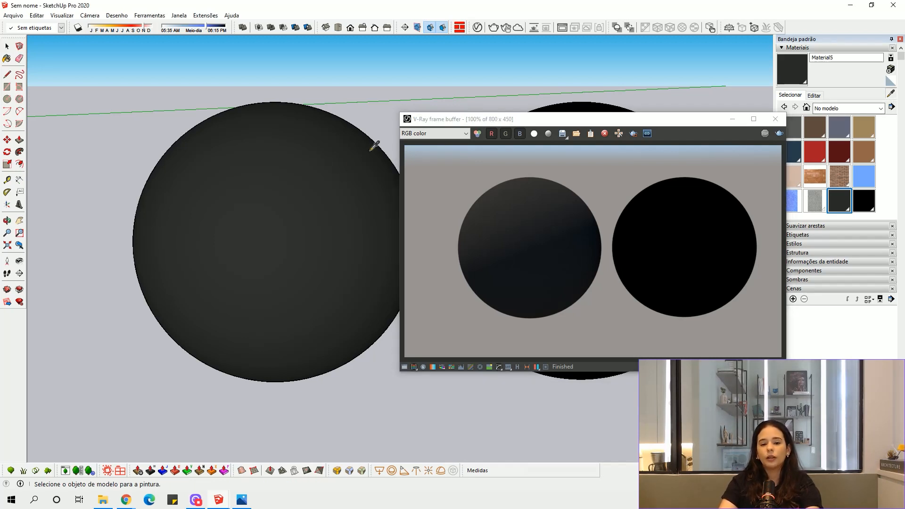
pyautogui.click(479, 26)
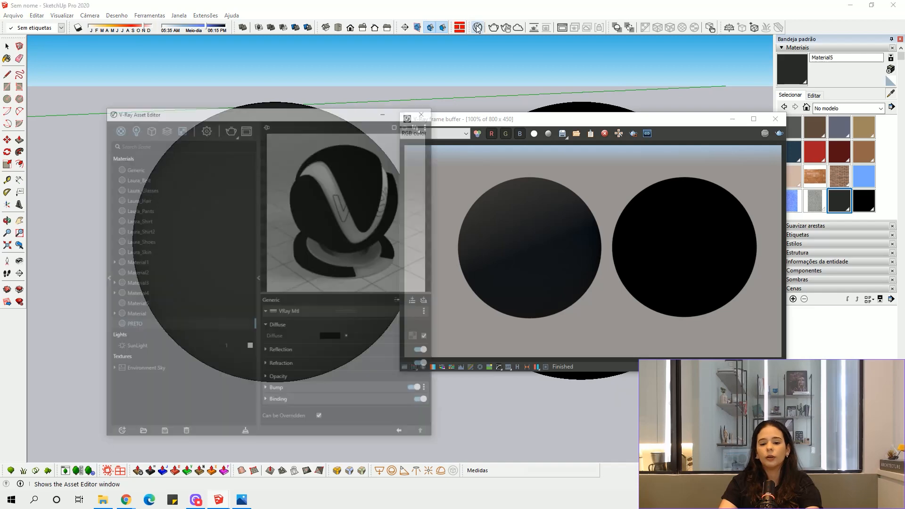
pyautogui.moveTo(357, 309); pyautogui.dragTo(417, 309)
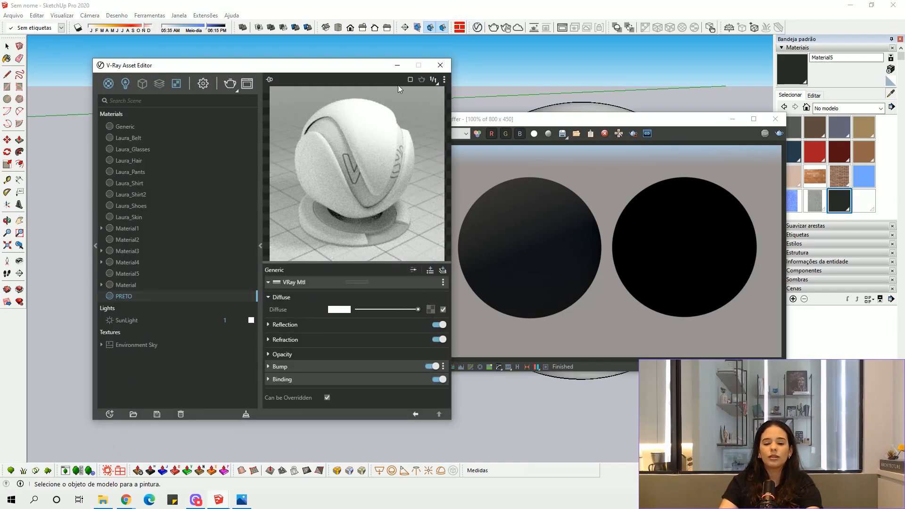
pyautogui.click(397, 65)
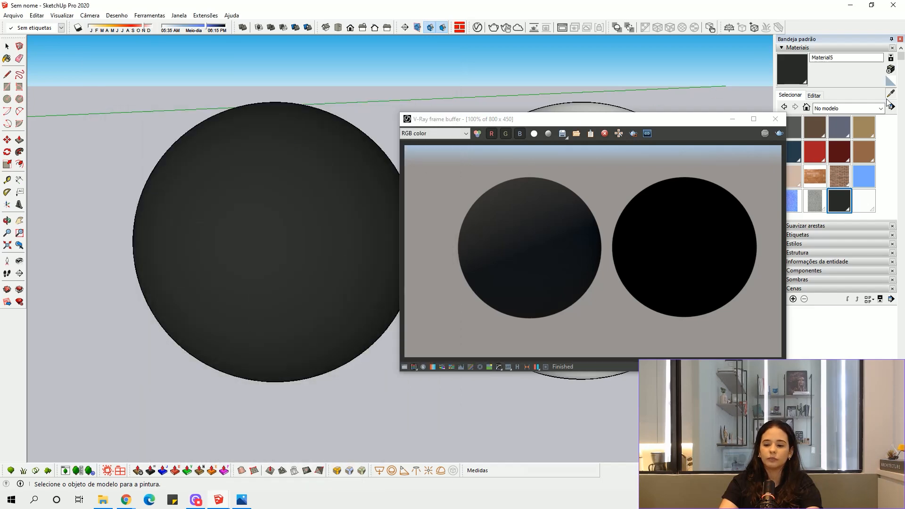
# Step: Lighten the diffuse colour of the first sphere's dark grey material to a very light grey and re-render both spheres
pyautogui.press('space')
pyautogui.click(329, 179)
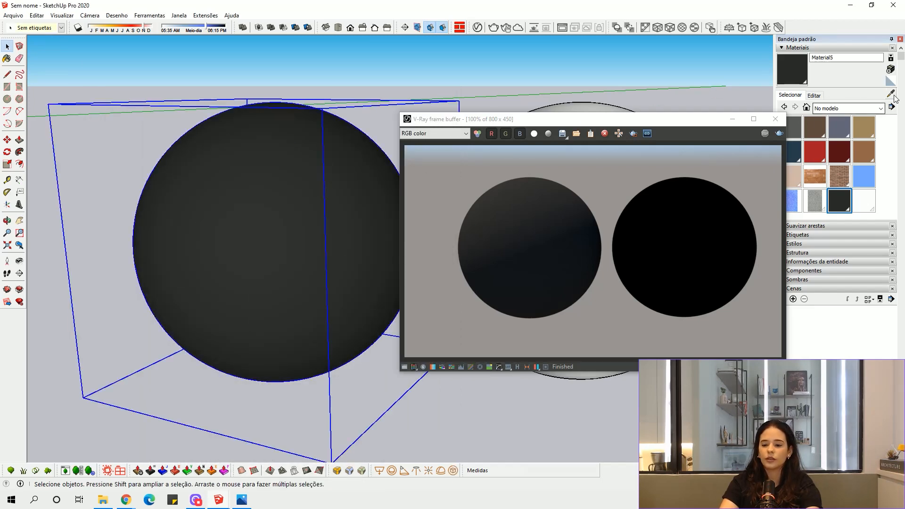
pyautogui.press('b')
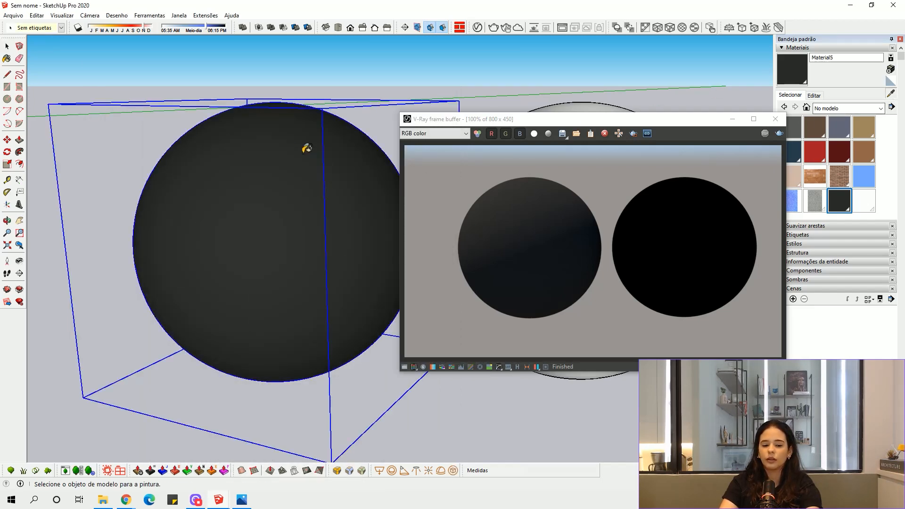
pyautogui.click(478, 27)
pyautogui.moveTo(397, 310)
pyautogui.mouseDown()
pyautogui.moveTo(414, 310)
pyautogui.moveTo(403, 307)
pyautogui.mouseUp()
pyautogui.click(398, 66)
pyautogui.click(775, 135)
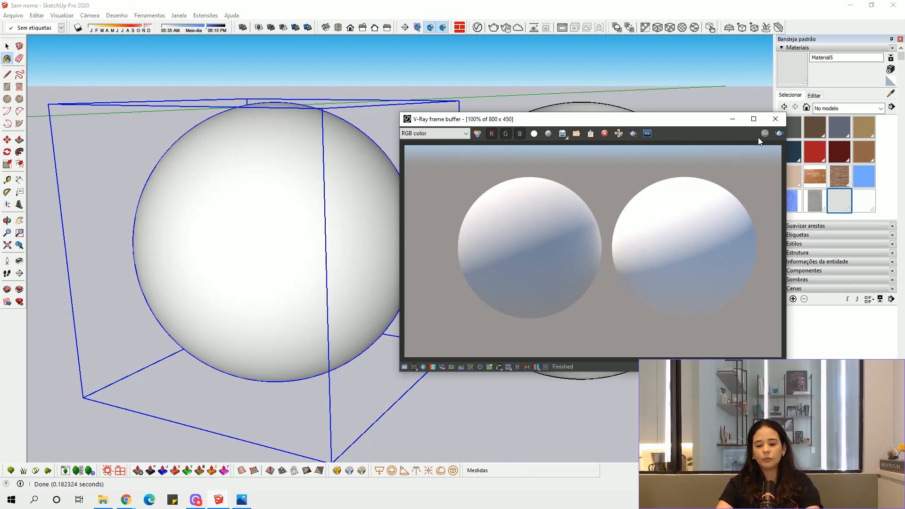
# Step: Close the frame buffer, clear the sphere selection, and create a light orange material from the default material
pyautogui.click(775, 119)
pyautogui.moveTo(524, 150); pyautogui.dragTo(492, 217, button='middle')
pyautogui.press('space')
pyautogui.scroll(-5, 477, 218)
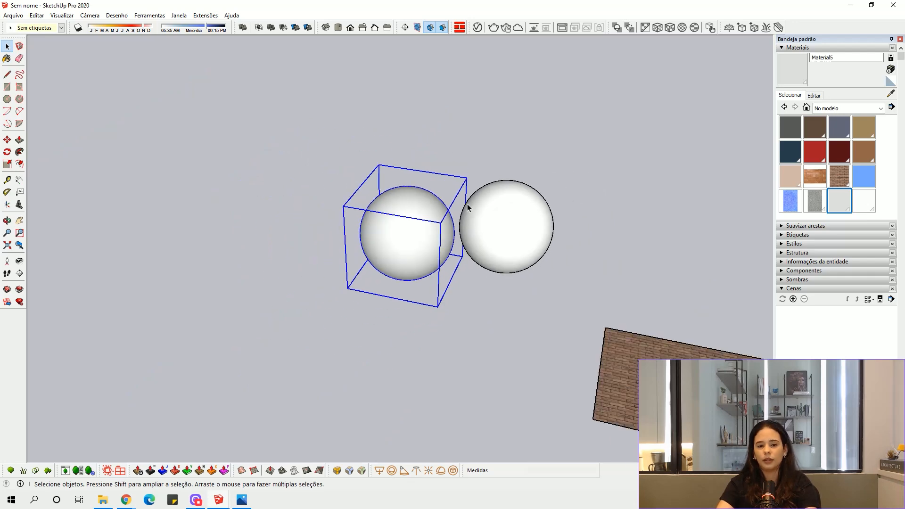
pyautogui.scroll(6, 429, 205)
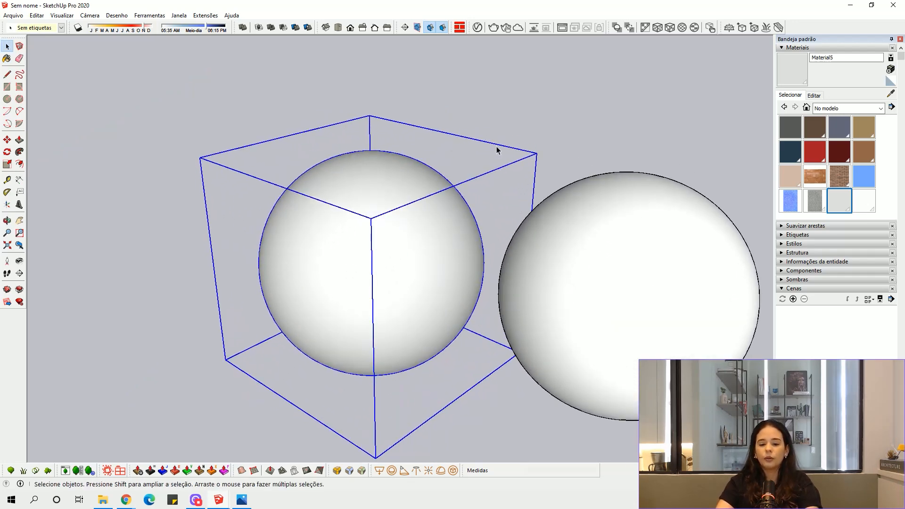
pyautogui.click(449, 152)
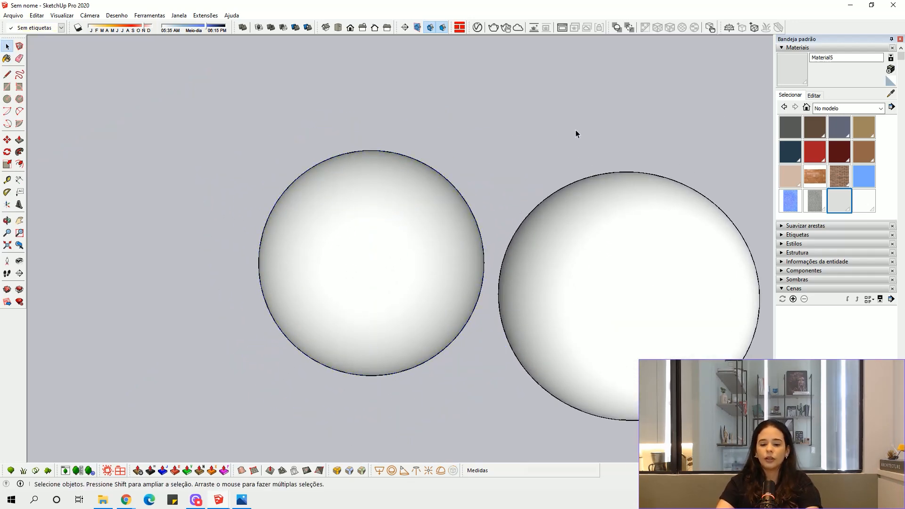
pyautogui.click(890, 82)
pyautogui.click(590, 225)
pyautogui.click(597, 340)
# Step: Paint all faces of the first sphere with the orange material and leave its group
pyautogui.press('space')
pyautogui.tripleClick(377, 242)
pyautogui.press('b')
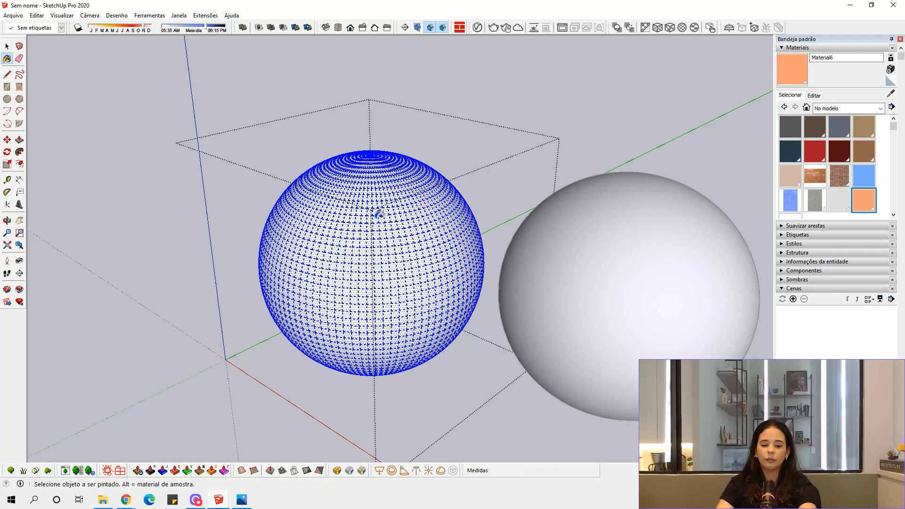
pyautogui.click(378, 213)
pyautogui.press('space')
pyautogui.click(502, 143)
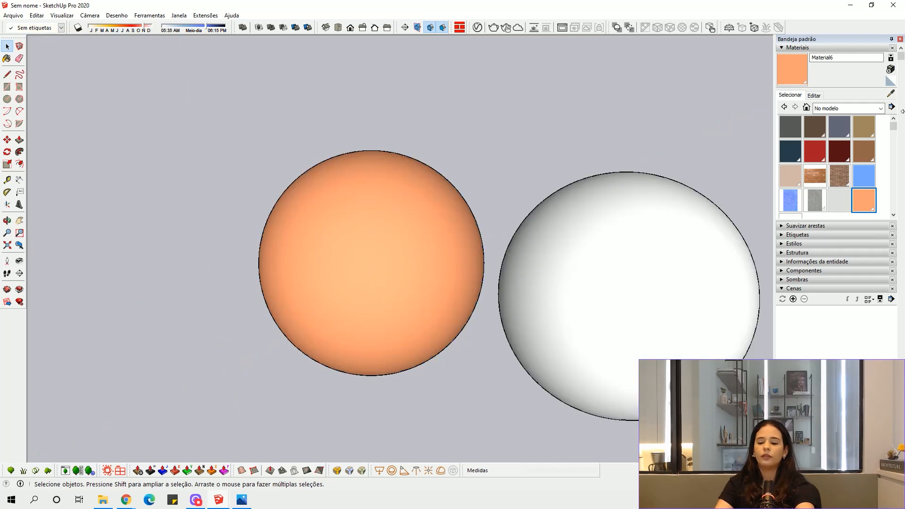
# Step: Load the orange material in the V-Ray Asset Editor and change its diffuse colour to a golden yellow
pyautogui.press('b')
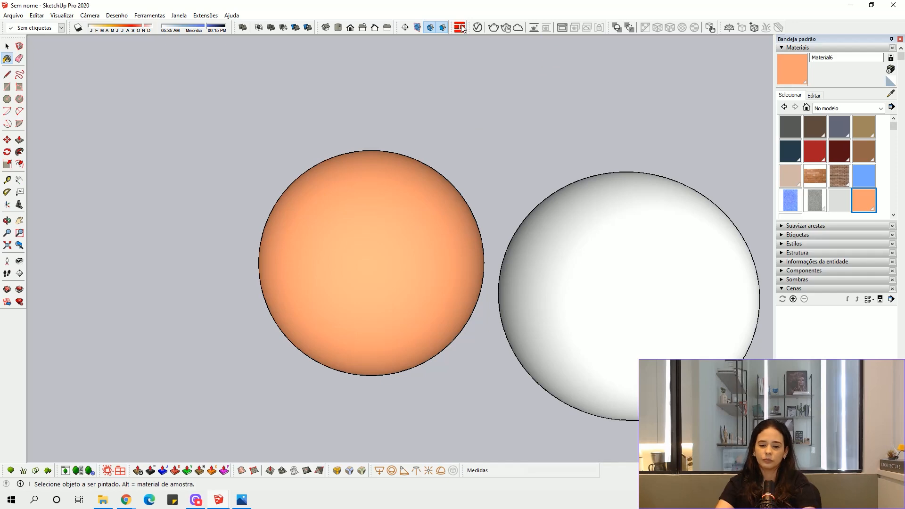
pyautogui.click(490, 30)
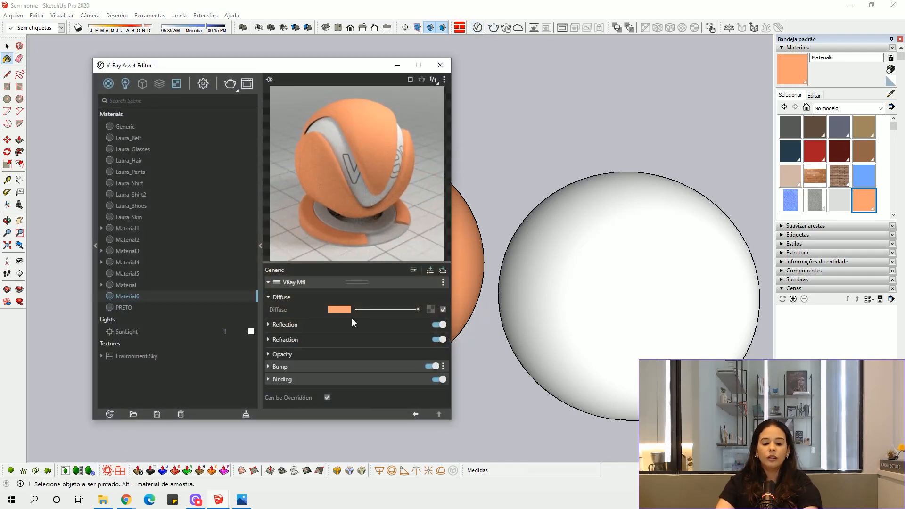
pyautogui.click(334, 309)
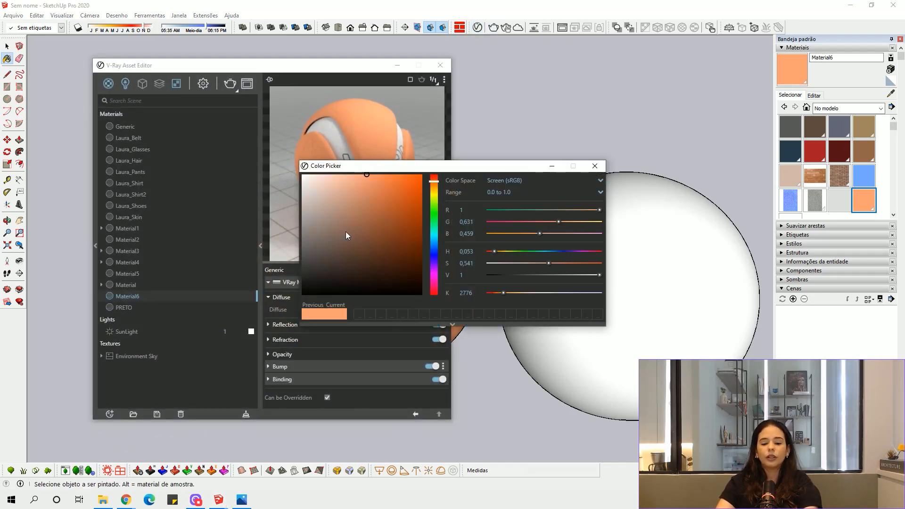
pyautogui.click(434, 193)
pyautogui.click(338, 247)
pyautogui.moveTo(341, 241)
pyautogui.mouseDown()
pyautogui.moveTo(342, 250)
pyautogui.moveTo(358, 230)
pyautogui.moveTo(358, 199)
pyautogui.mouseUp()
pyautogui.click(434, 188)
pyautogui.click(433, 191)
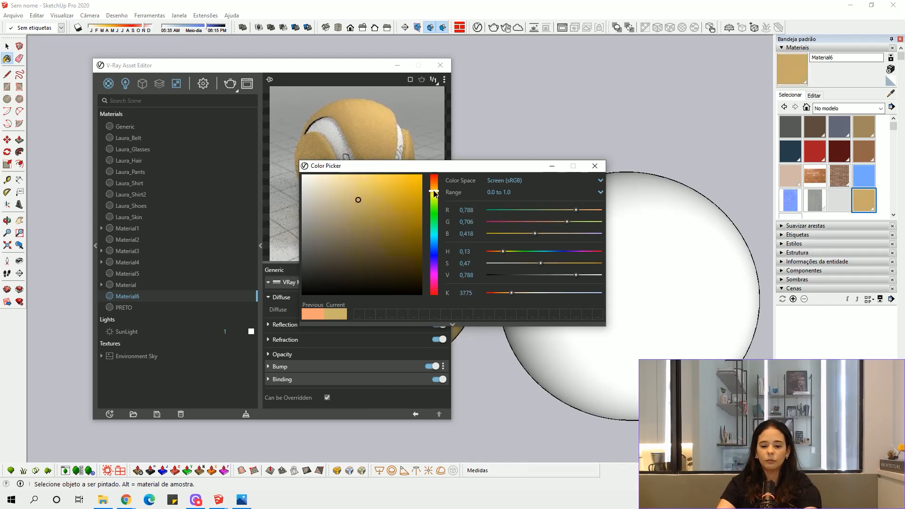
pyautogui.click(594, 166)
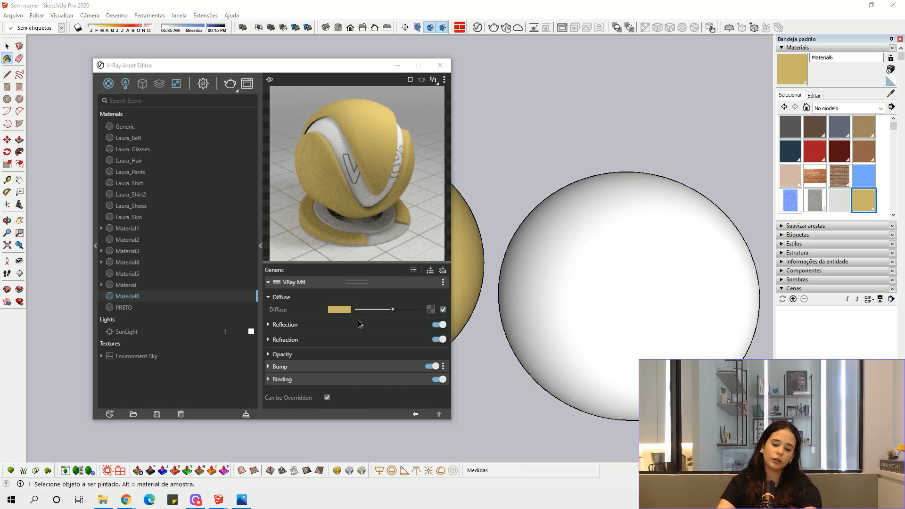
# Step: Copy the golden diffuse colour to the reflection colour, brighten it, and set the reflection glossiness to 0.75
pyautogui.click(355, 323)
pyautogui.moveTo(342, 307); pyautogui.dragTo(338, 337)
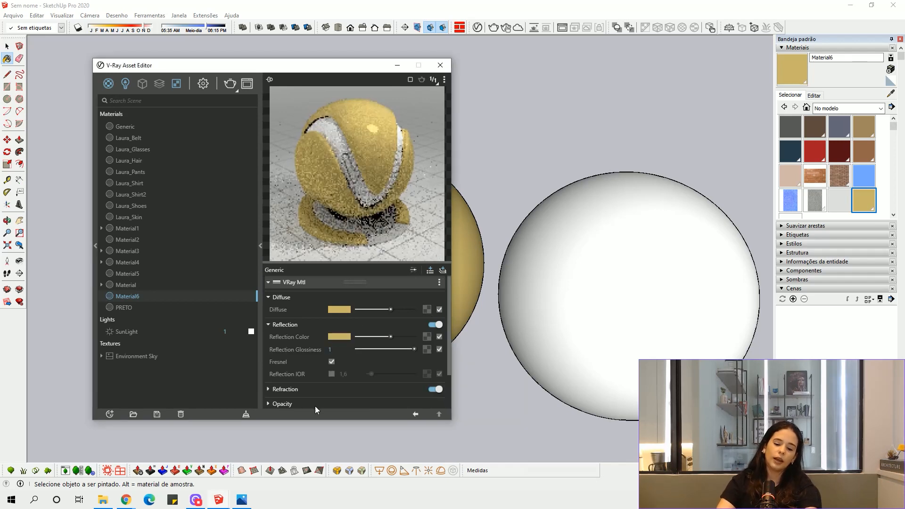
pyautogui.click(407, 336)
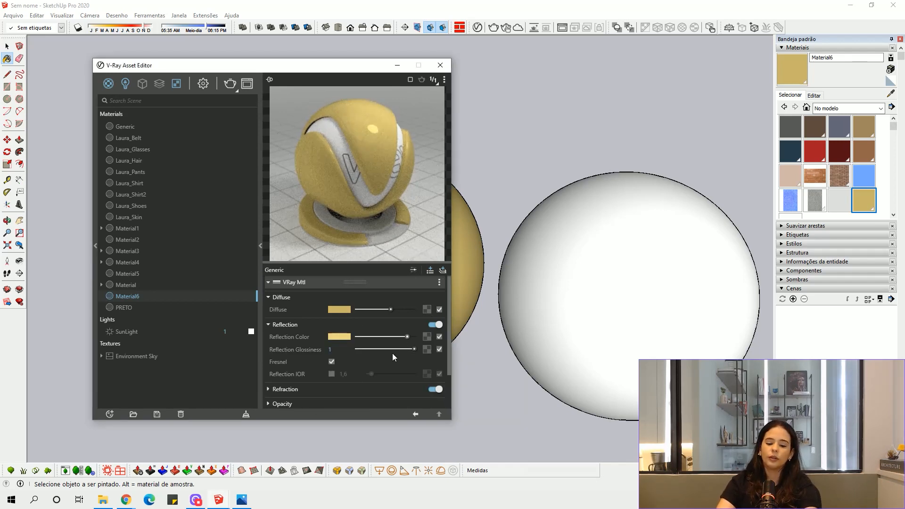
pyautogui.click(374, 349)
pyautogui.moveTo(374, 349); pyautogui.dragTo(400, 349)
# Step: Enable the Reflection IOR, raise it to about 16.75, and darken the diffuse colour to a very dark brown
pyautogui.click(331, 374)
pyautogui.moveTo(394, 375); pyautogui.dragTo(396, 373)
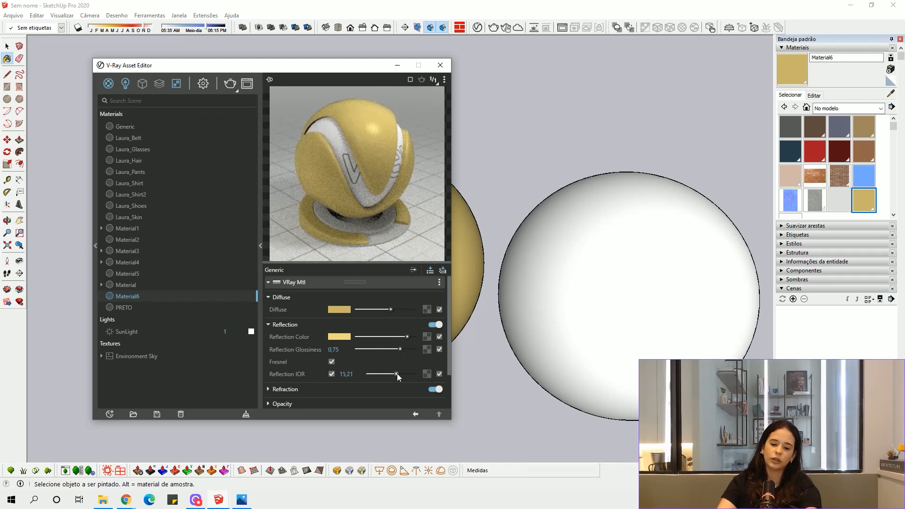
pyautogui.moveTo(374, 313); pyautogui.dragTo(362, 314)
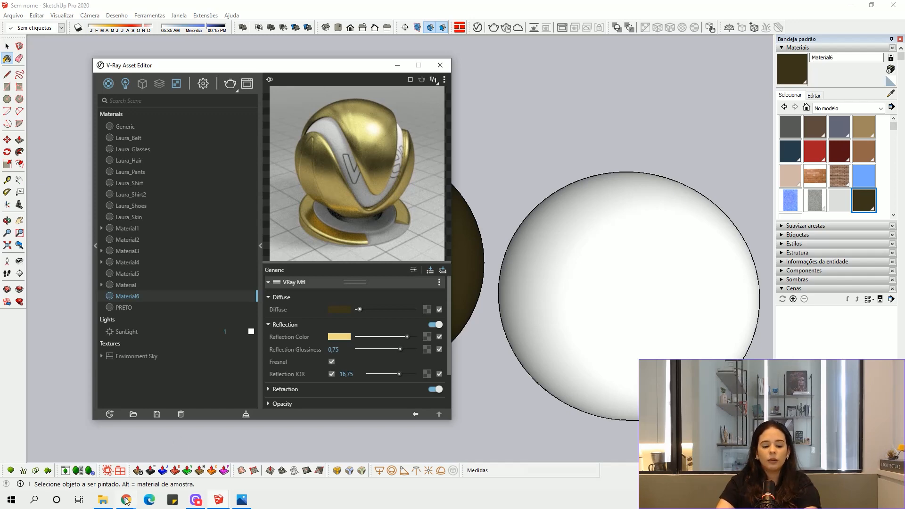
# Step: Open the ROSE GOLD colour reference image from the RAIZ 08 folder and browse to the DOURADO image
pyautogui.click(103, 499)
pyautogui.click(188, 147)
pyautogui.press('Return')
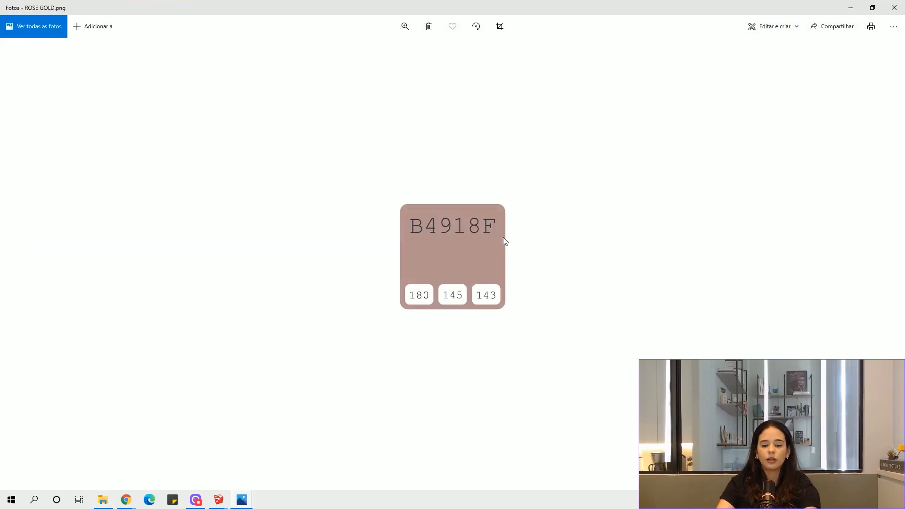
pyautogui.press('Left')
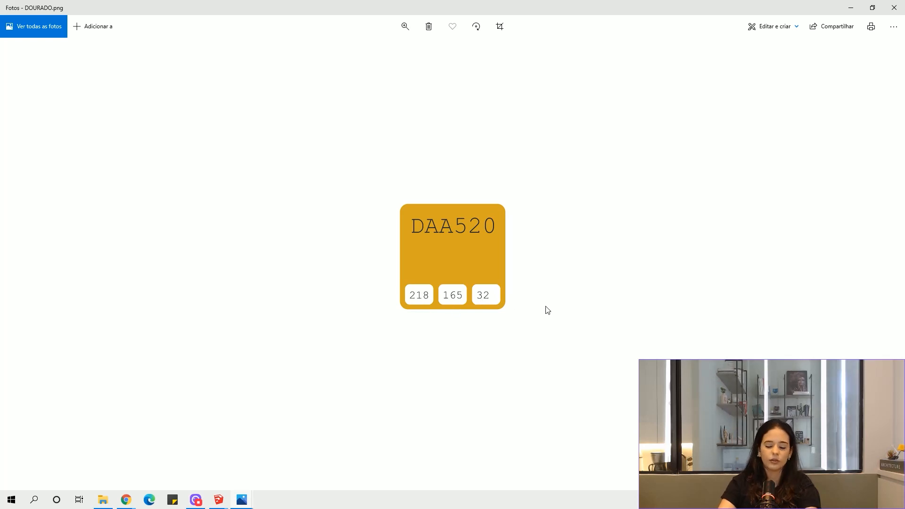
# Step: Fit the DOURADO reference image into the right half of the screen and switch back to SketchUp
pyautogui.press('super+Right')
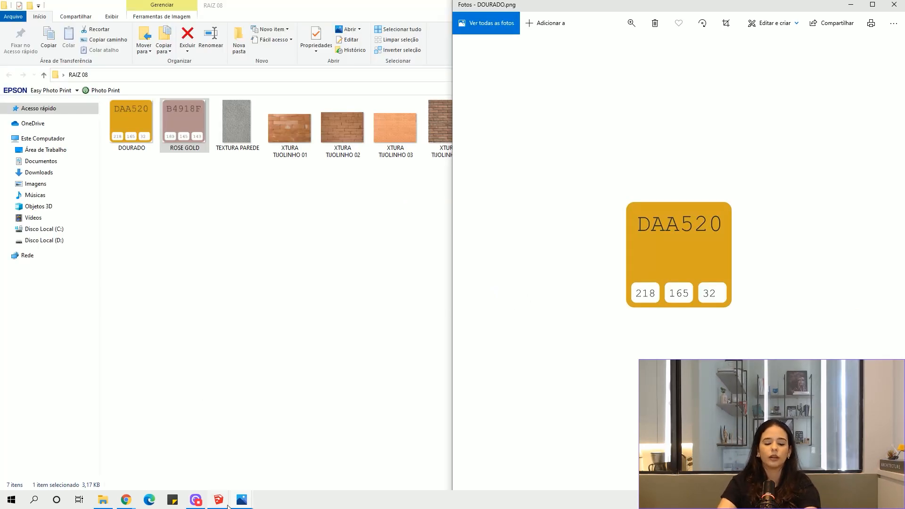
pyautogui.moveTo(228, 504)
pyautogui.click(212, 455)
pyautogui.click(243, 499)
pyautogui.click(576, 154)
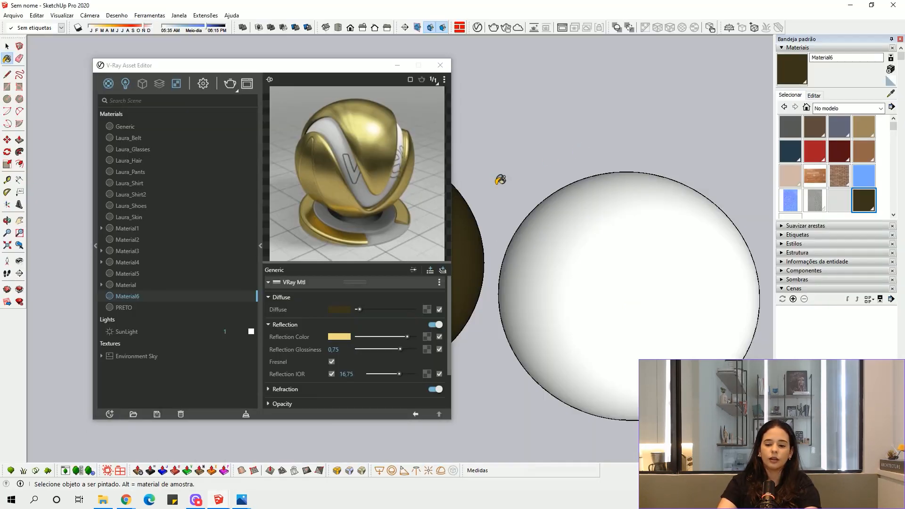
# Step: Fit SketchUp into the left half of the screen beside the DOURADO reference and reposition the V-Ray Asset Editor within it
pyautogui.press('super+Left')
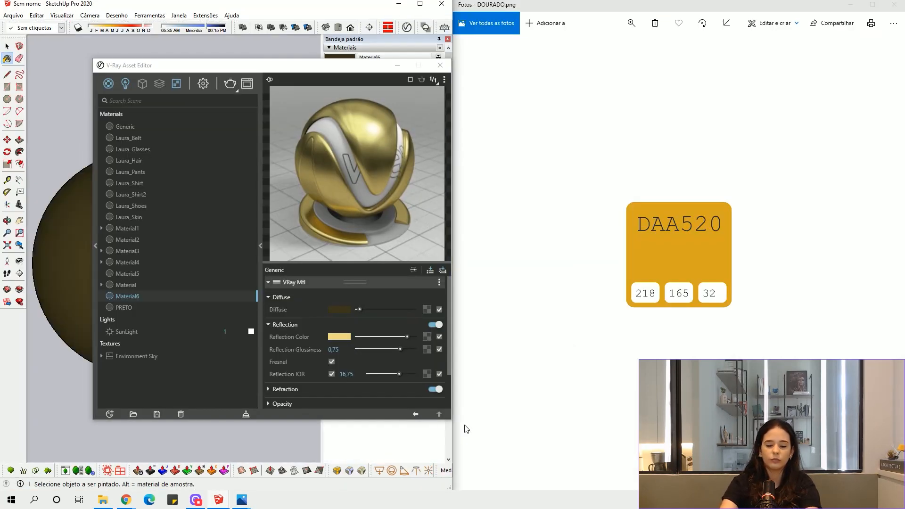
pyautogui.moveTo(313, 69); pyautogui.dragTo(253, 71)
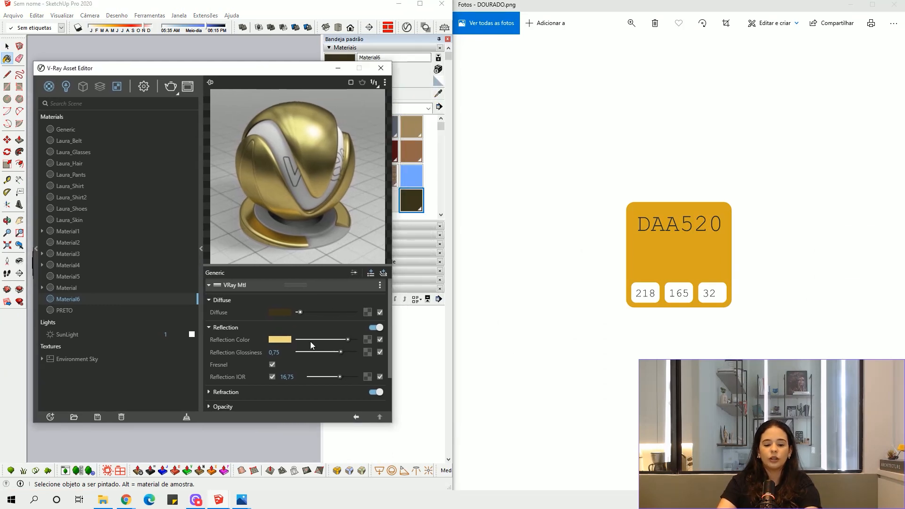
# Step: Set the red component of Material6's diffuse colour to 0.218, following the DOURADO reference's 218
pyautogui.click(283, 312)
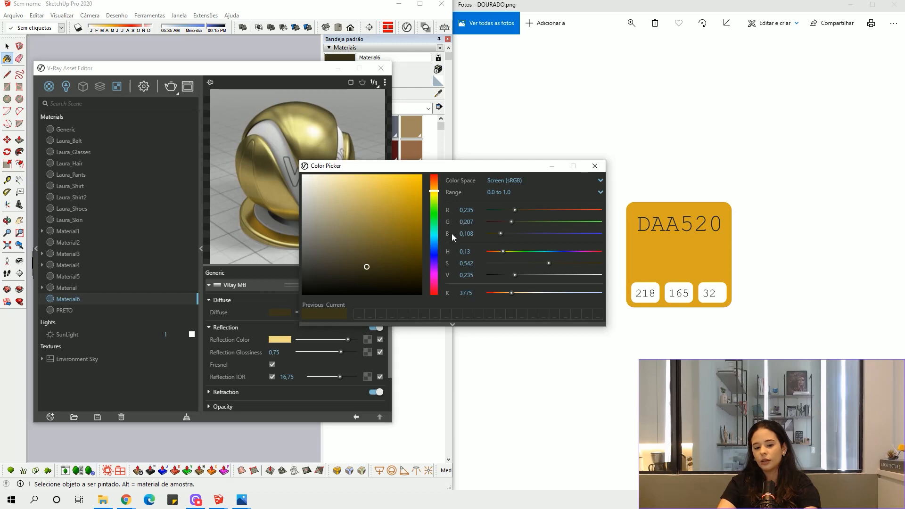
pyautogui.doubleClick(468, 210)
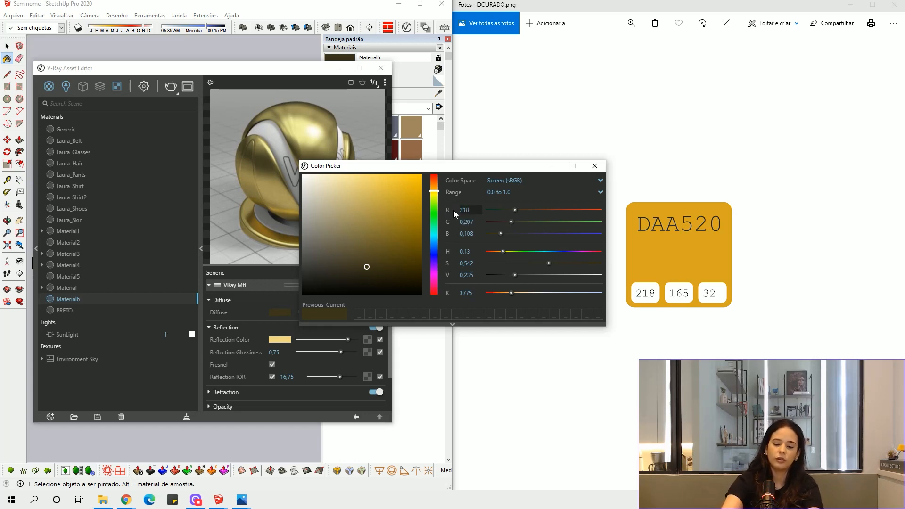
pyautogui.write('218')
pyautogui.press('Return')
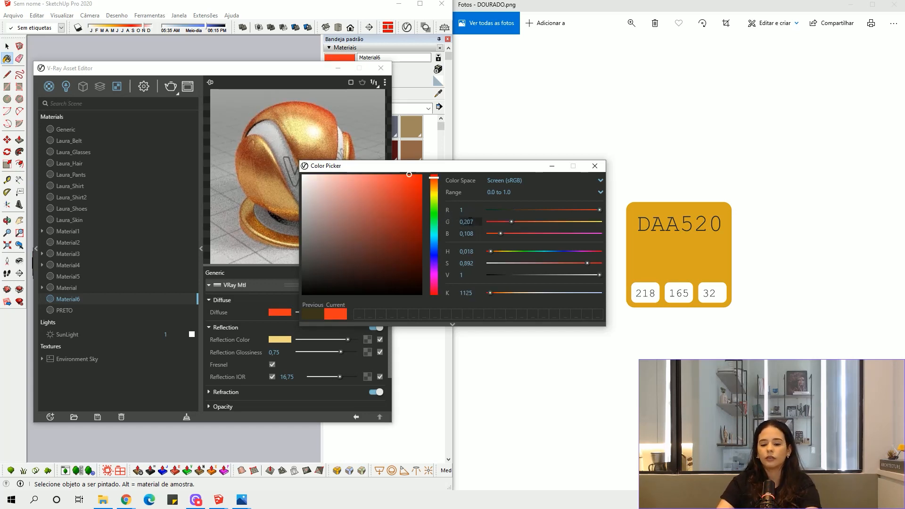
pyautogui.click(461, 209)
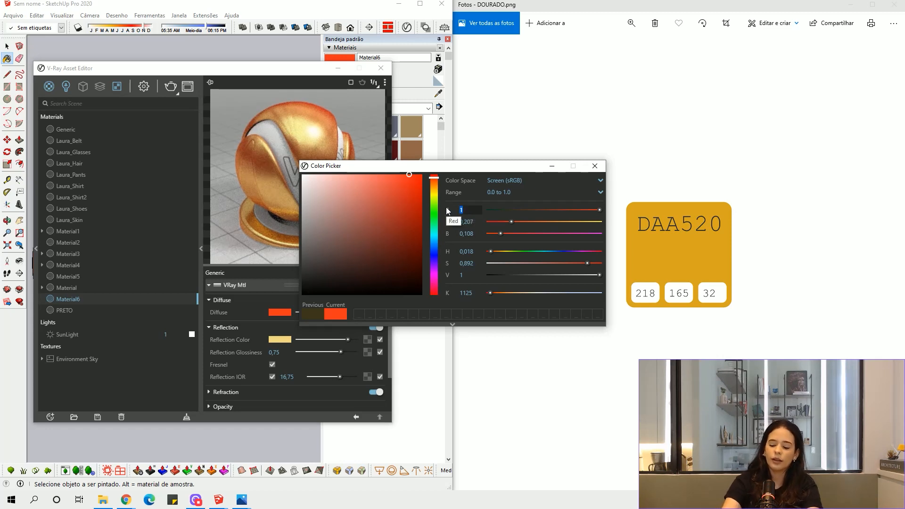
pyautogui.write('0,2218')
pyautogui.press('BackSpace')
pyautogui.write('18')
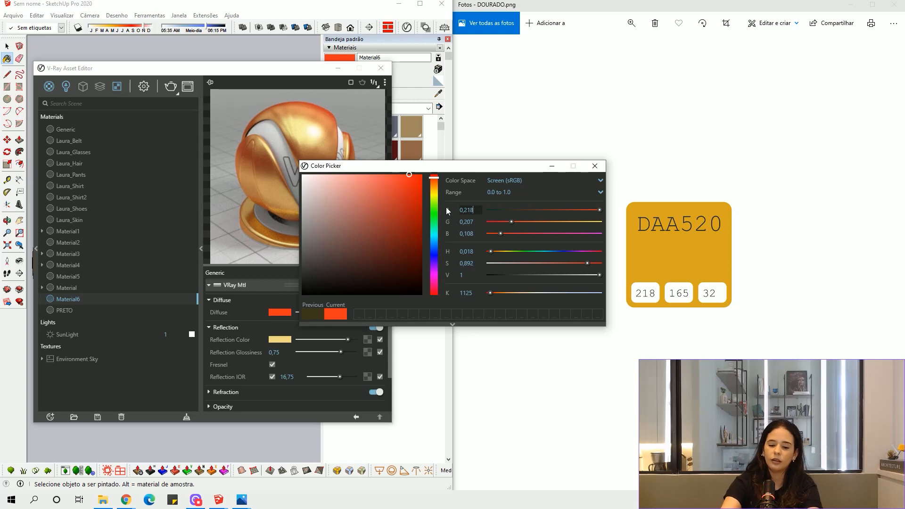
pyautogui.press('Return')
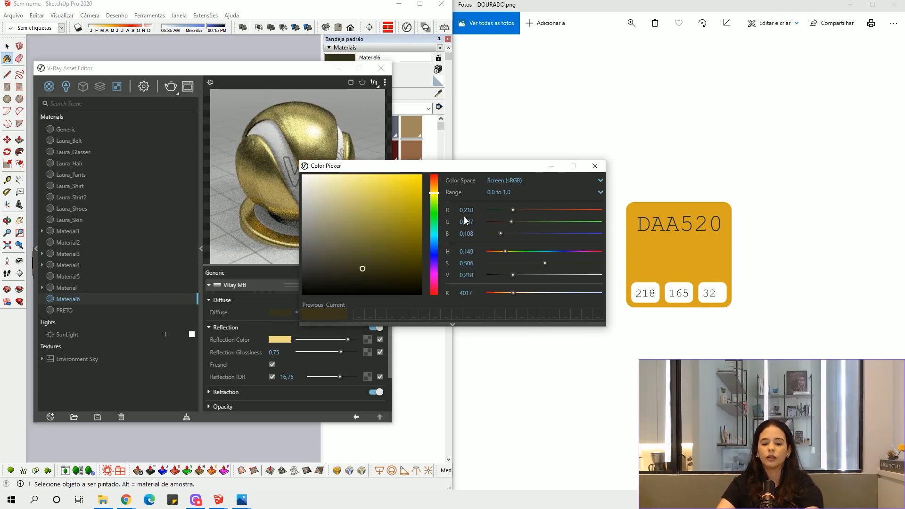
# Step: Set the diffuse colour's green component to 0.165 and its blue component to 0.032, and close the colour picker
pyautogui.click(468, 221)
pyautogui.moveTo(473, 221); pyautogui.dragTo(459, 221)
pyautogui.write('1')
pyautogui.press('Return')
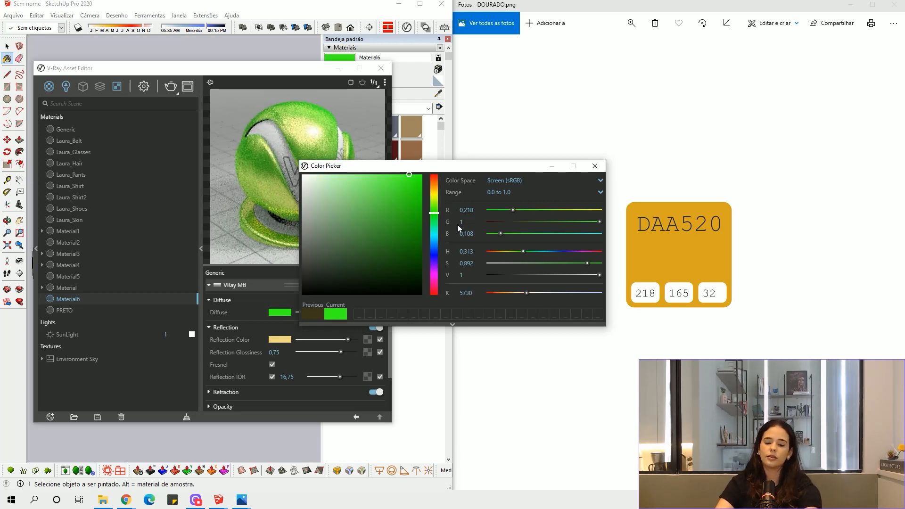
pyautogui.write('0,165')
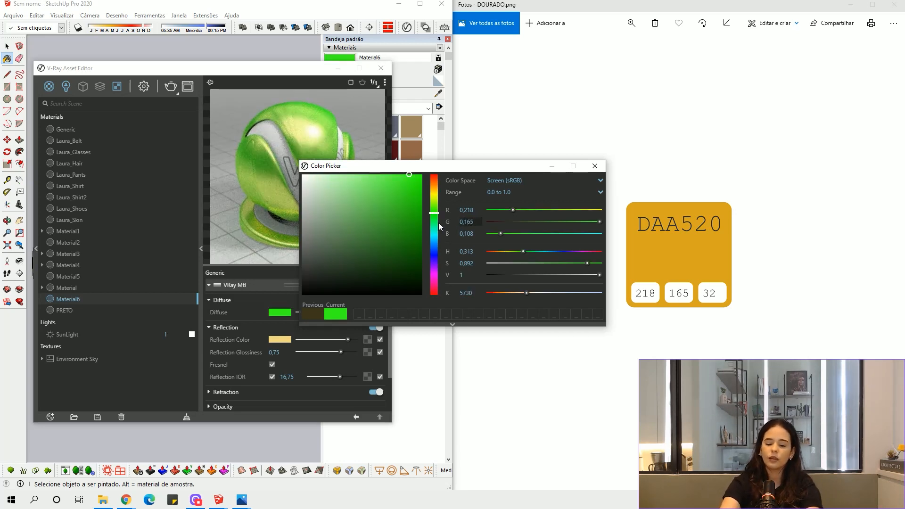
pyautogui.press('Return')
pyautogui.click(474, 233)
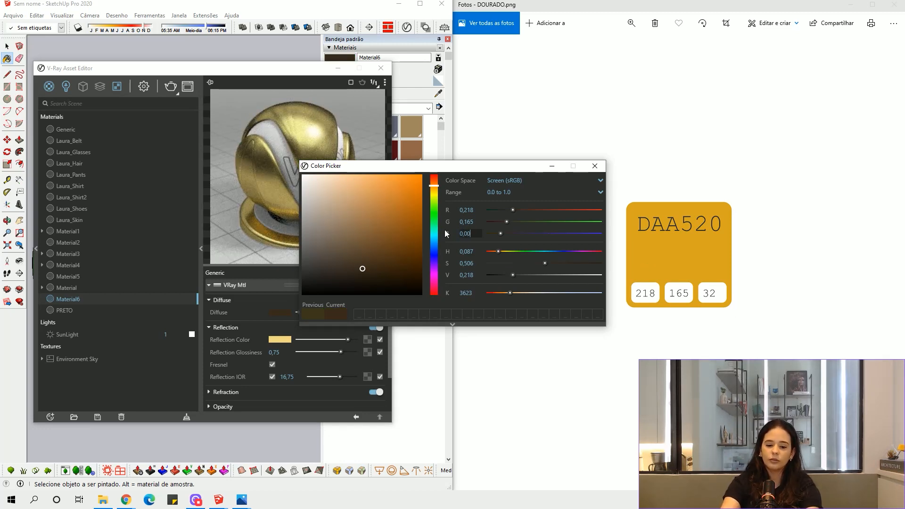
pyautogui.write('0,03')
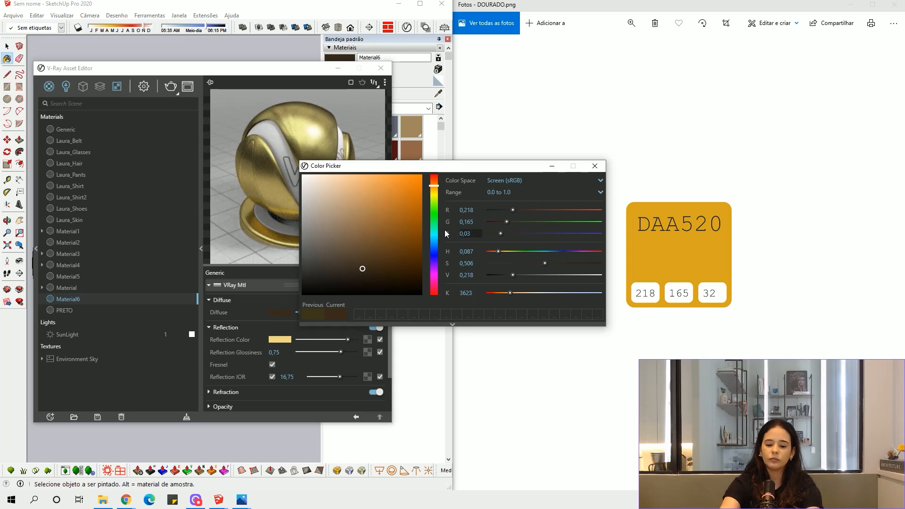
pyautogui.write('2')
pyautogui.press('Return')
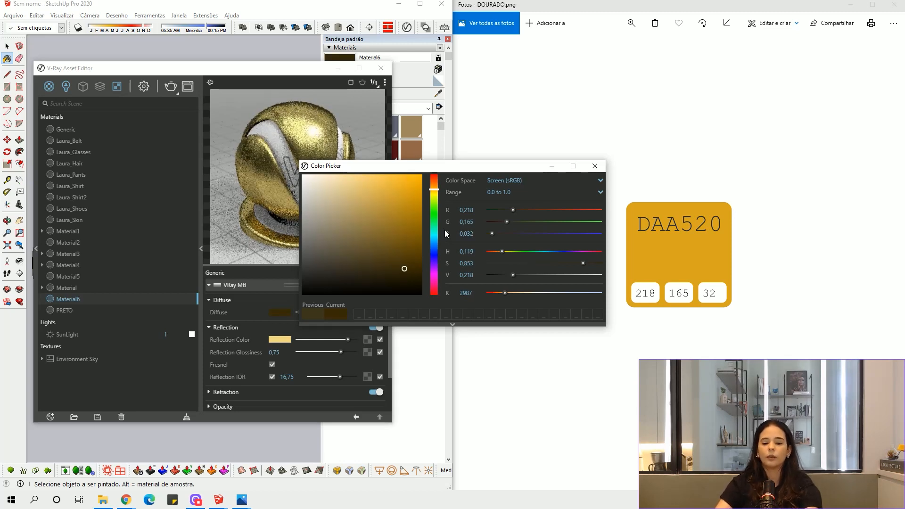
pyautogui.click(594, 166)
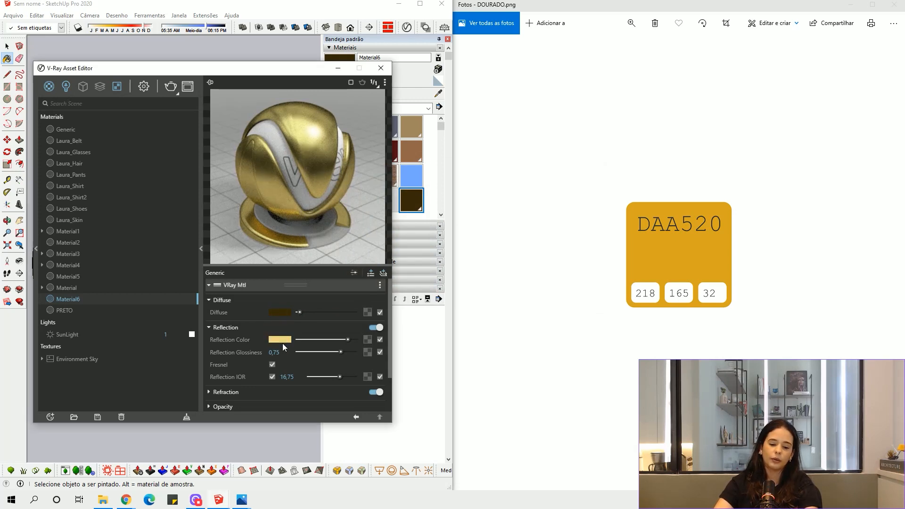
# Step: Copy the diffuse colour to the reflection colour, brighten both to a rich gold, and raise the Reflection IOR to about 20.08
pyautogui.moveTo(284, 313); pyautogui.dragTo(336, 341)
pyautogui.moveTo(339, 377); pyautogui.dragTo(334, 376)
pyautogui.moveTo(298, 312); pyautogui.dragTo(301, 312)
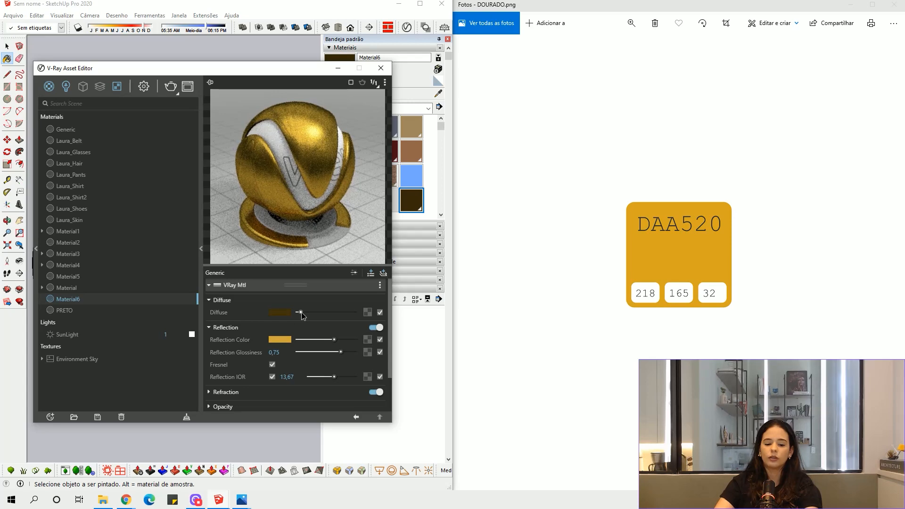
pyautogui.moveTo(329, 380); pyautogui.dragTo(353, 383)
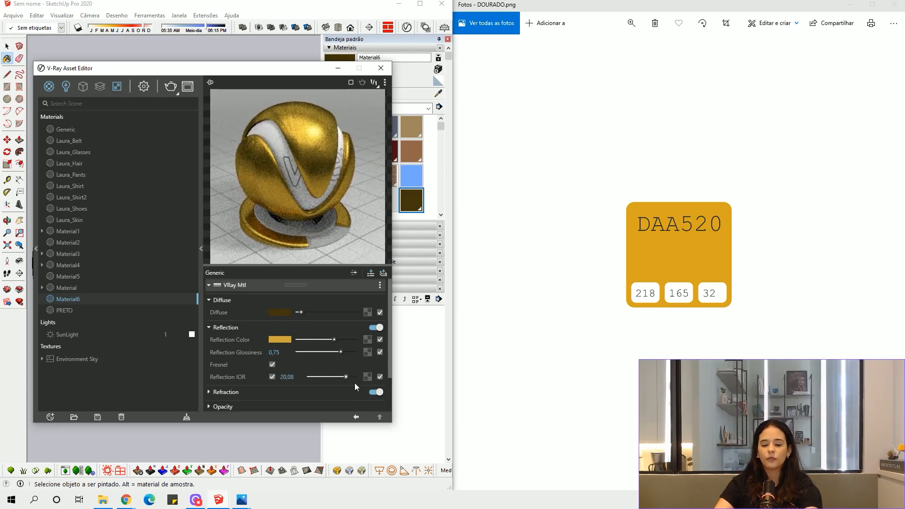
# Step: Switch the reference to the ROSE GOLD image and set Material6's diffuse colour to R 0.180, G 0.145, B 0.143
pyautogui.click(526, 272)
pyautogui.press('Right')
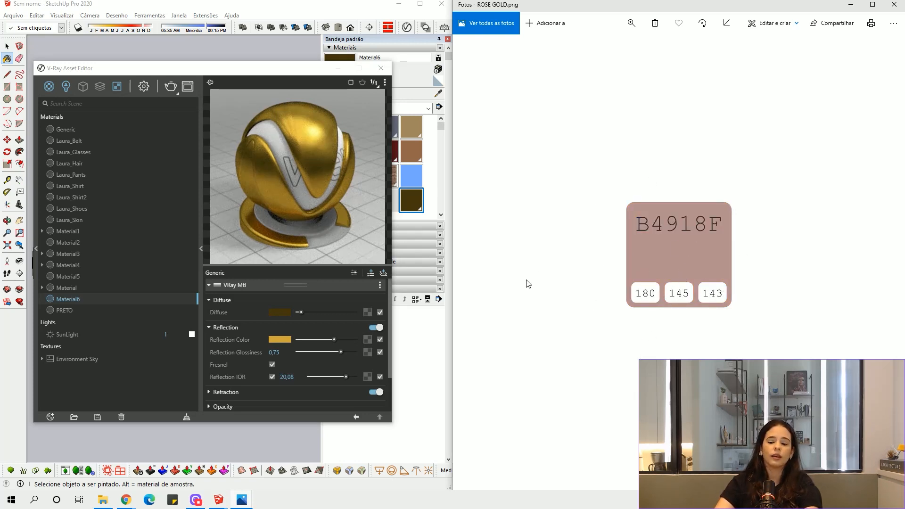
pyautogui.click(284, 312)
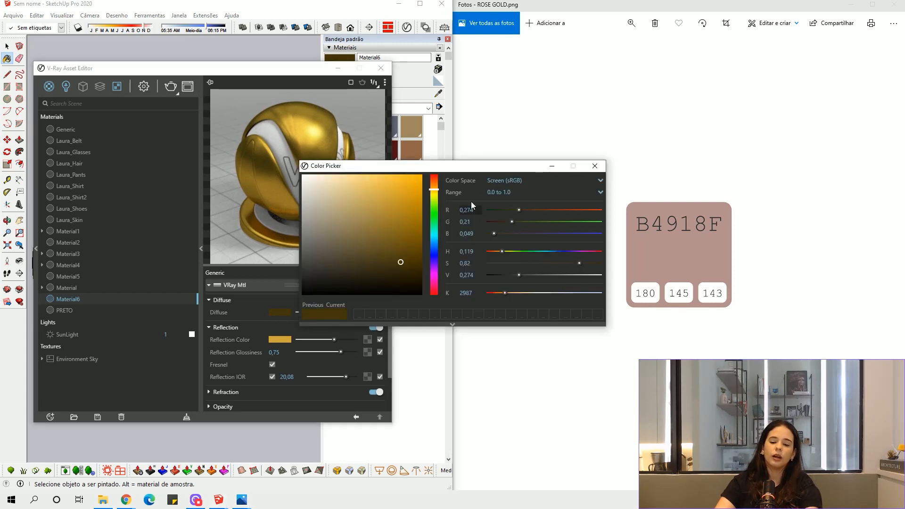
pyautogui.moveTo(473, 210); pyautogui.dragTo(464, 213)
pyautogui.write('180')
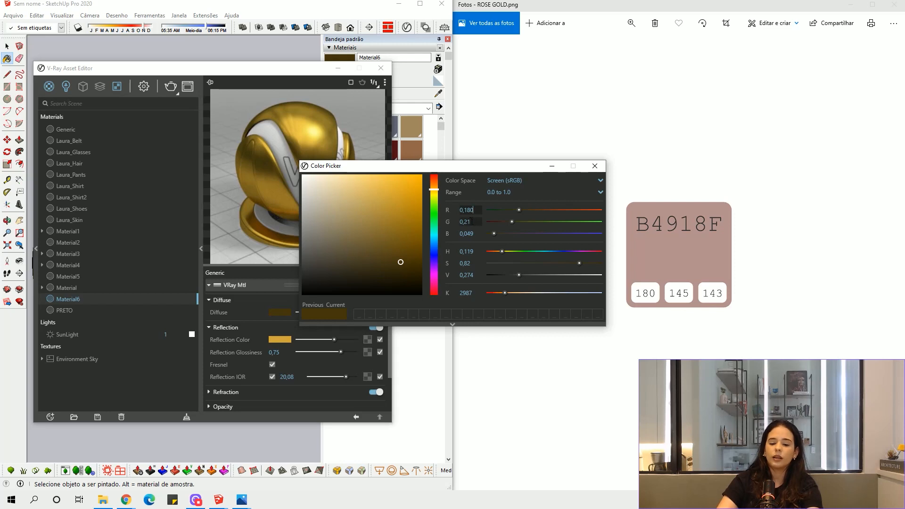
pyautogui.moveTo(474, 221); pyautogui.dragTo(464, 222)
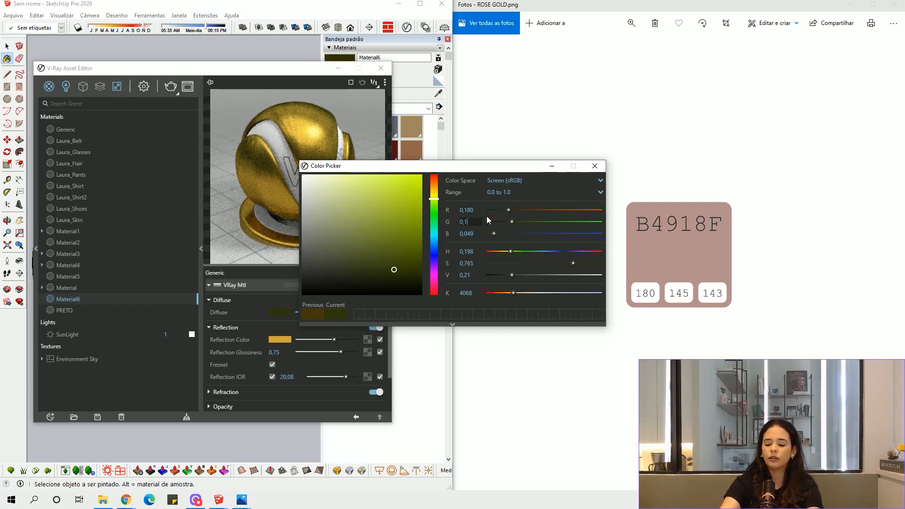
pyautogui.moveTo(473, 234); pyautogui.dragTo(466, 235)
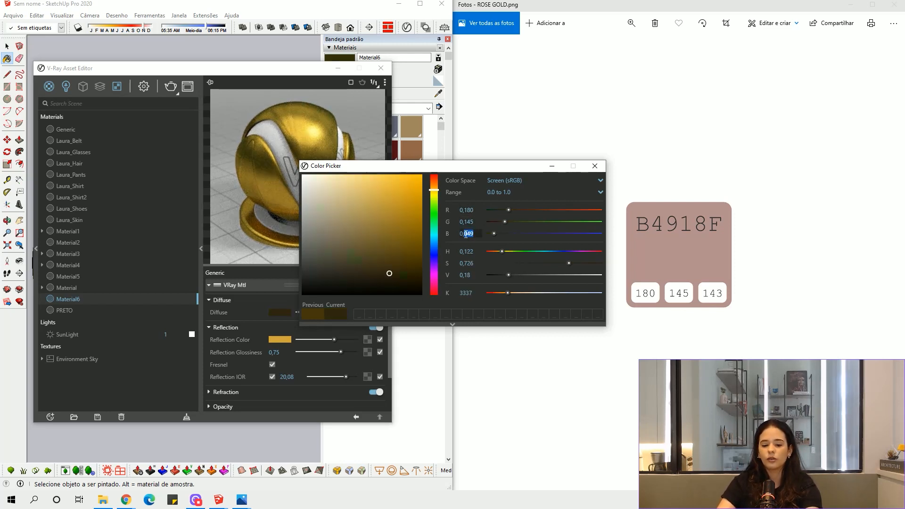
pyautogui.write('143')
pyautogui.press('Return')
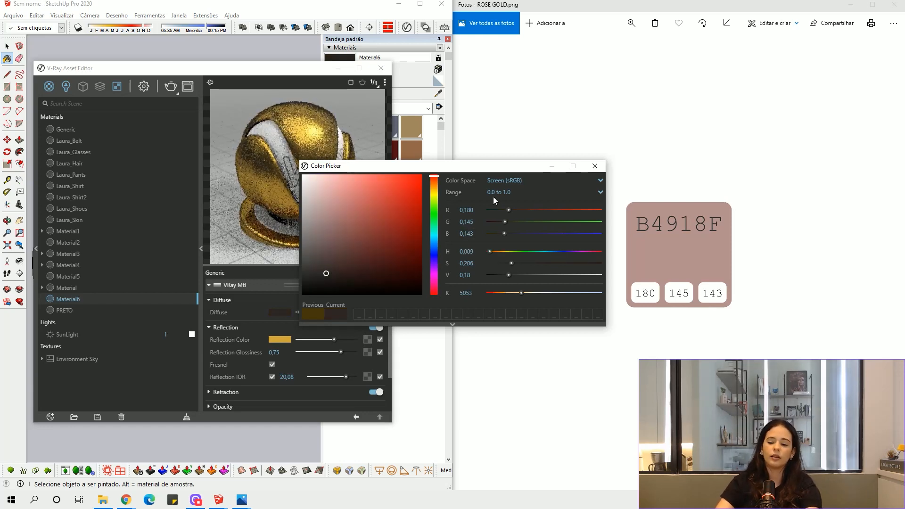
pyautogui.click(594, 165)
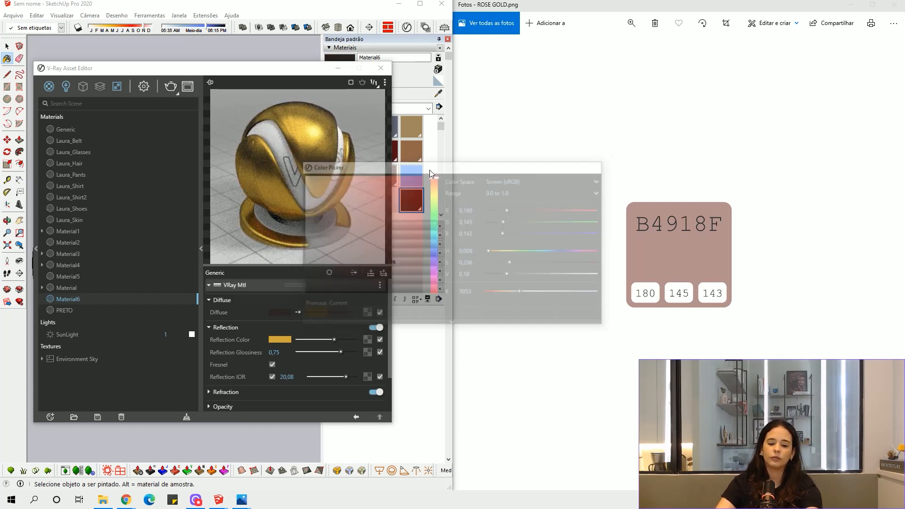
# Step: Copy the diffuse colour to the reflection colour, brighten it to light pink, set Reflection Glossiness to 1, and fine-tune the diffuse brightness
pyautogui.moveTo(289, 312); pyautogui.dragTo(354, 351)
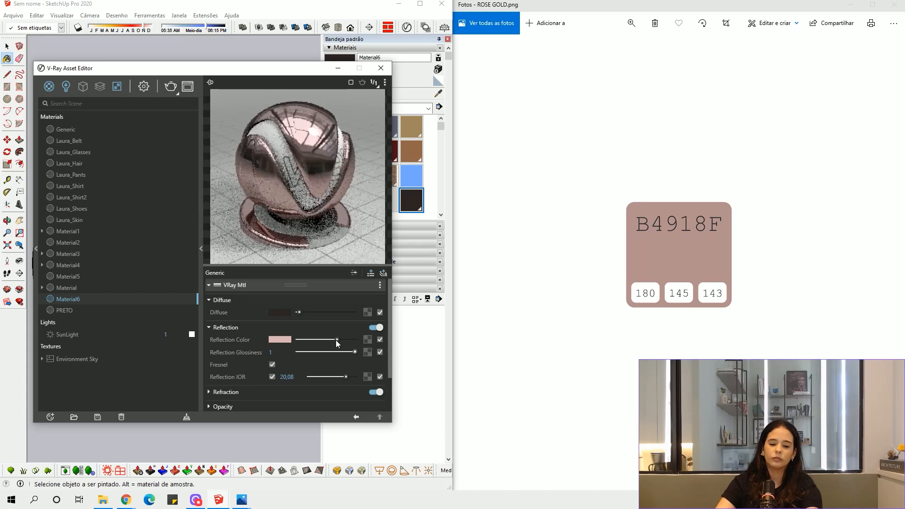
pyautogui.moveTo(298, 312); pyautogui.dragTo(300, 313)
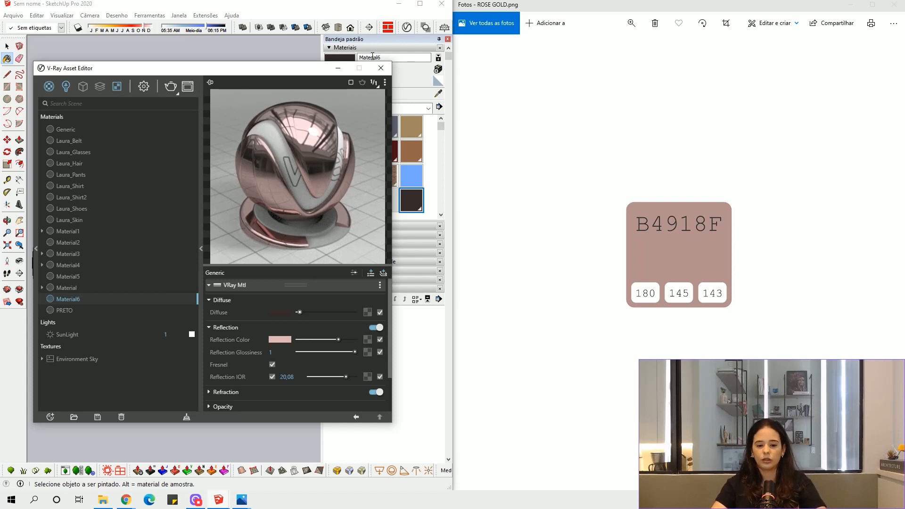
# Step: Maximize the SketchUp window and reposition the V-Ray Asset Editor over the zoomed-out scene with the spheres
pyautogui.click(419, 4)
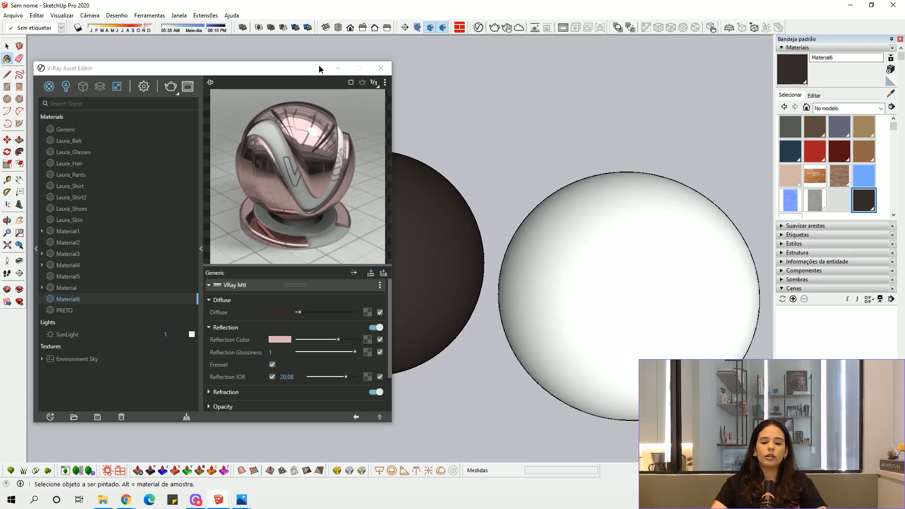
pyautogui.moveTo(310, 71); pyautogui.dragTo(553, 62)
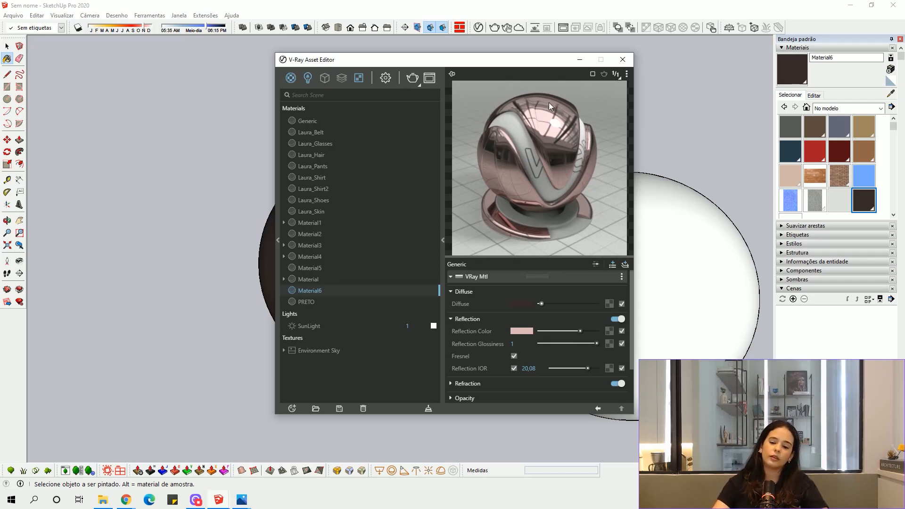
pyautogui.moveTo(544, 60); pyautogui.dragTo(315, 66)
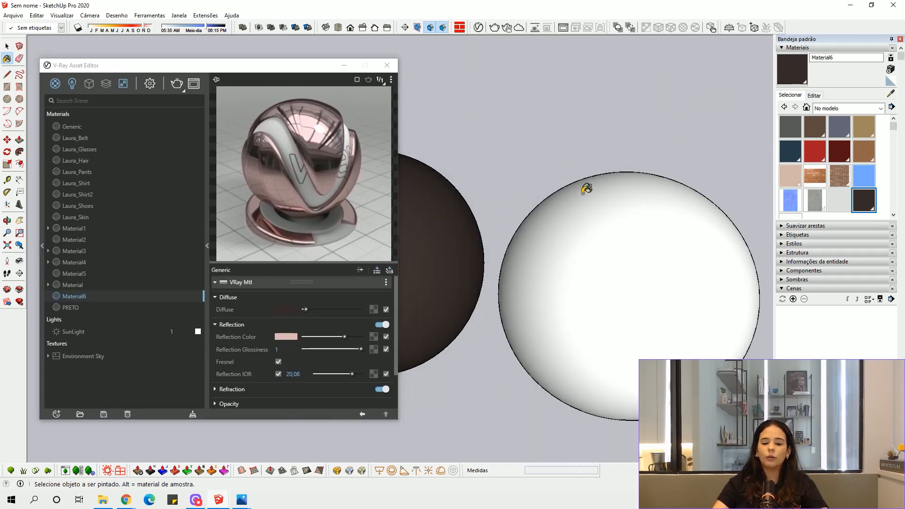
pyautogui.scroll(-5, 572, 252)
pyautogui.scroll(5, 538, 245)
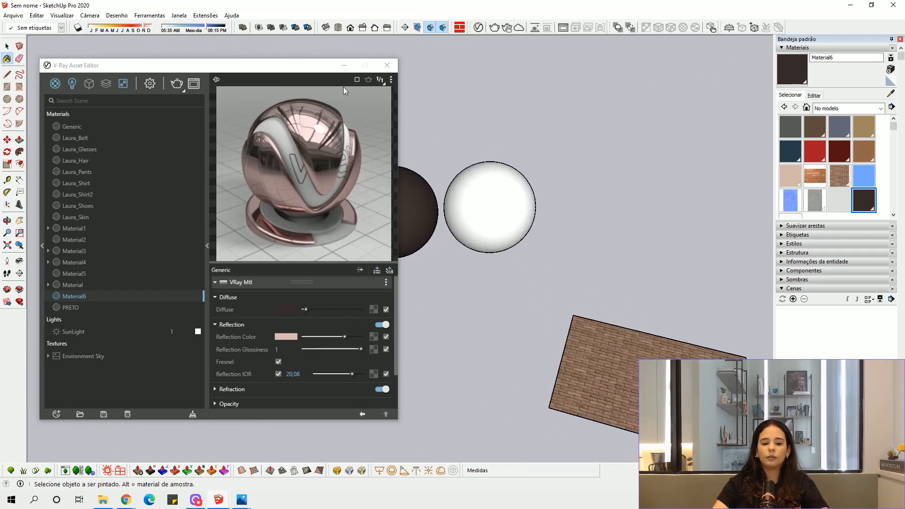
pyautogui.moveTo(307, 72); pyautogui.dragTo(367, 73)
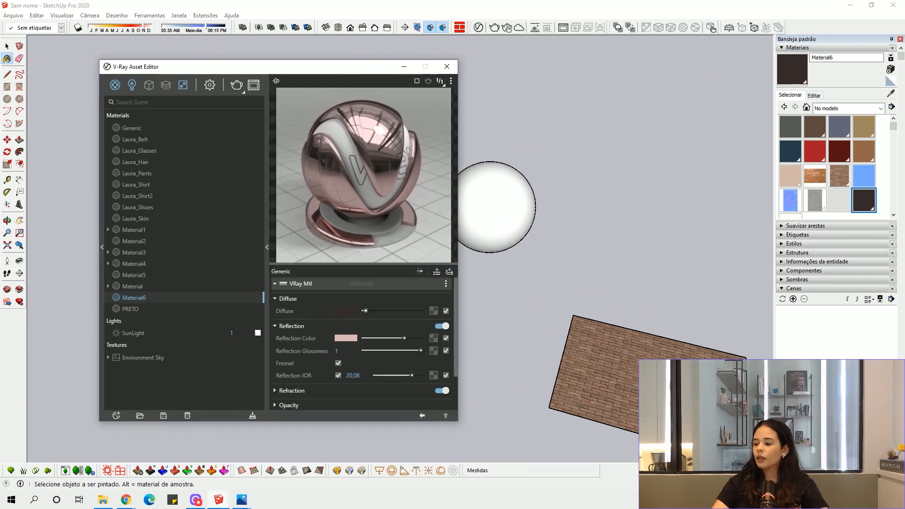